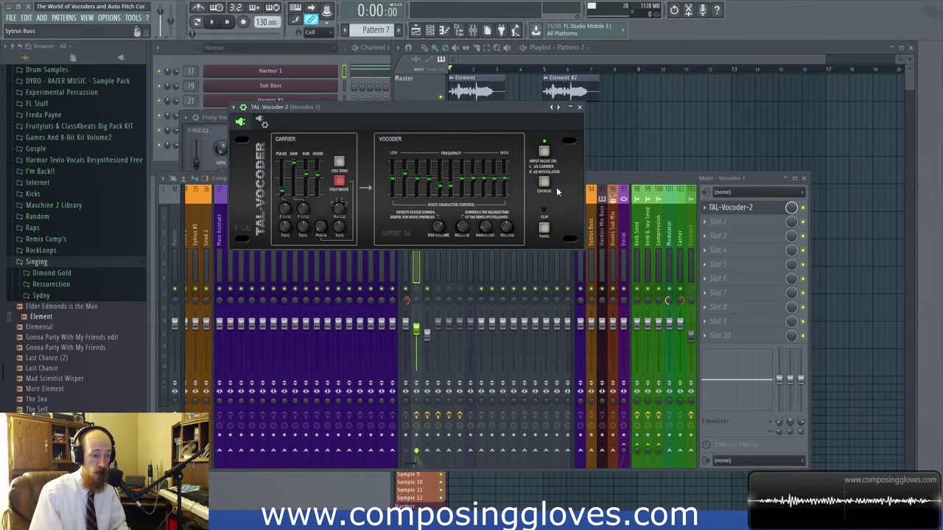
Close the TAL-Vocoder-2 window and play the Element #2 clip from bar 5, stopping after a short preview
left_click(581, 108)
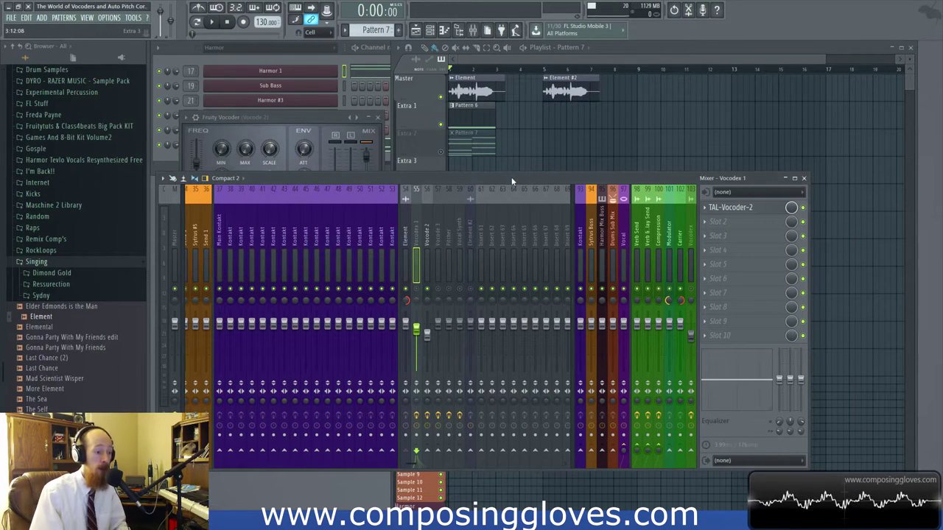
left_click_drag(512, 182, 517, 164)
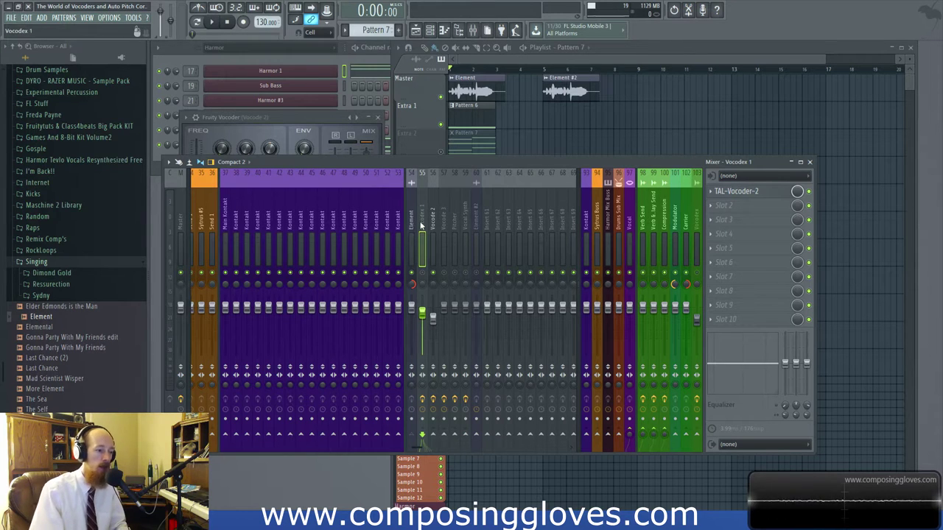
left_click(543, 70)
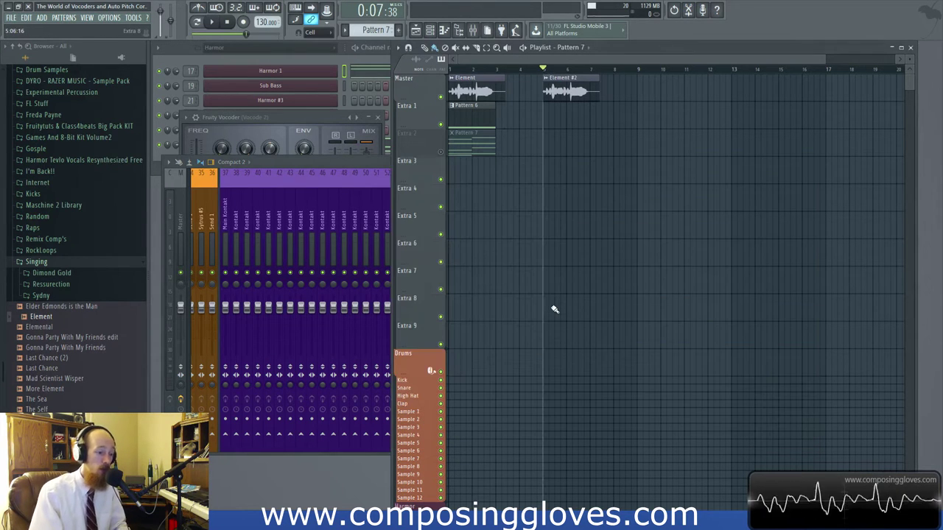
left_click(378, 168)
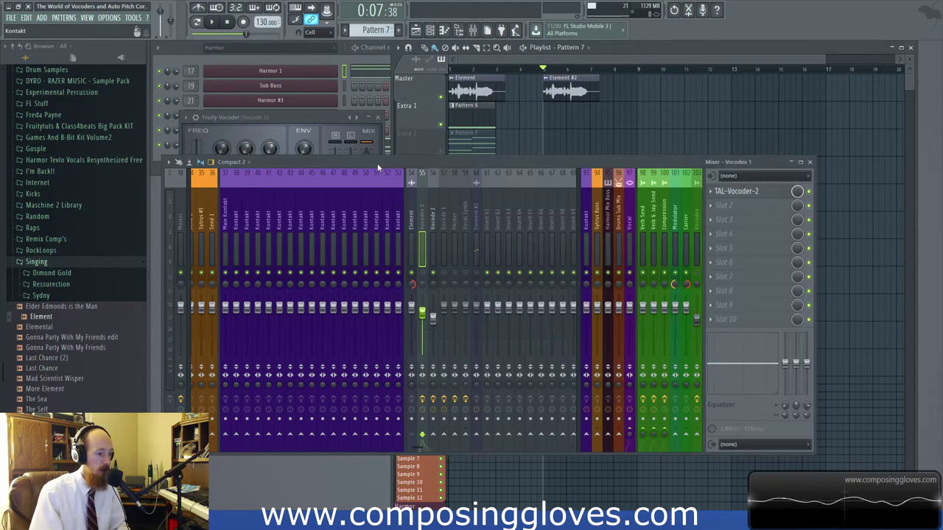
left_click(551, 66)
key("space")
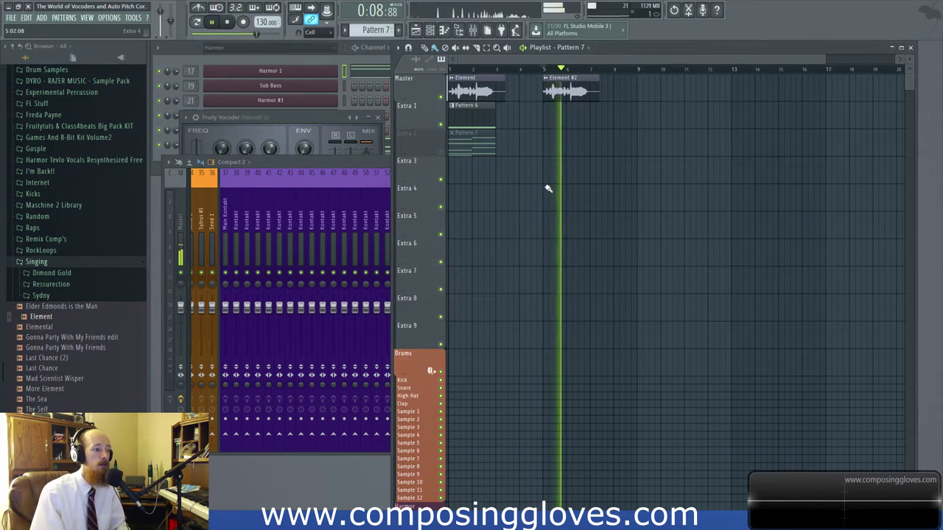
key("space")
scroll(557, 125, "down", 1)
left_click(565, 85)
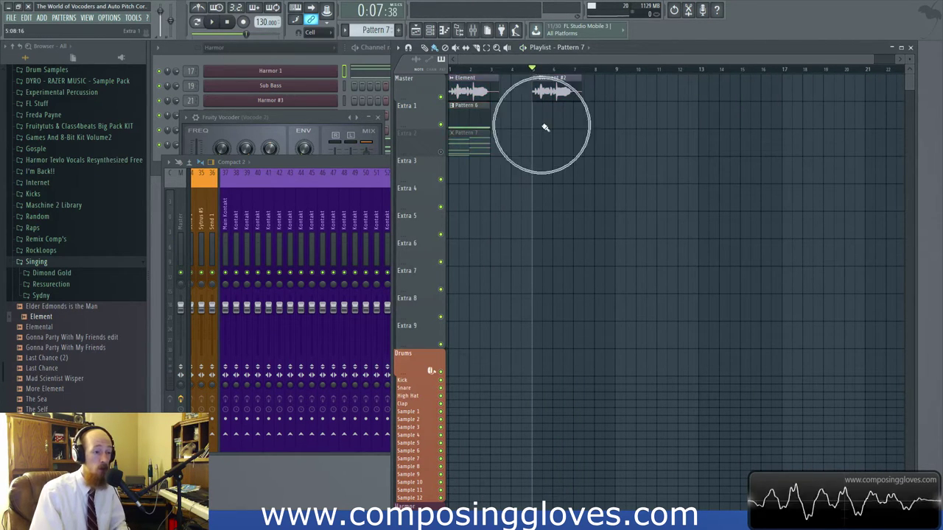
scroll(545, 128, "down", 1)
Bring the mixer forward and close the Fruity Vocoder window covering it
left_click(357, 162)
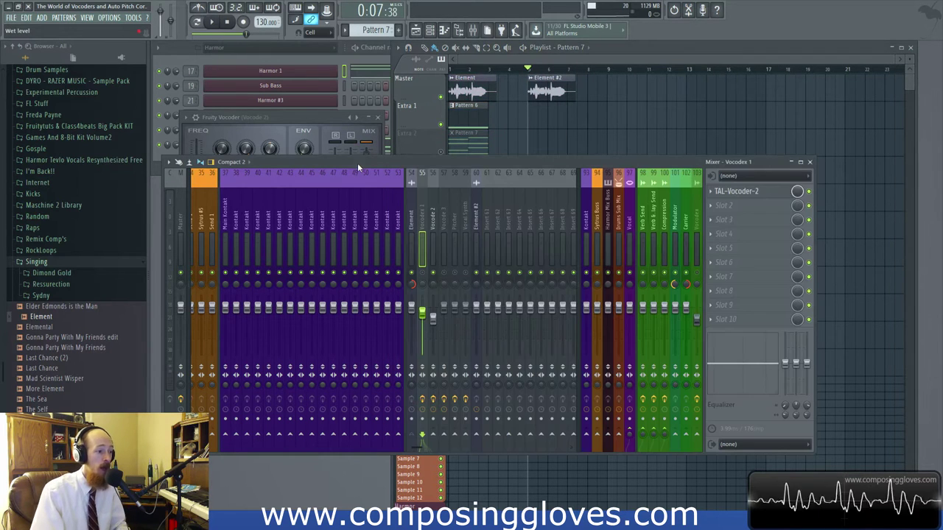
left_click(320, 117)
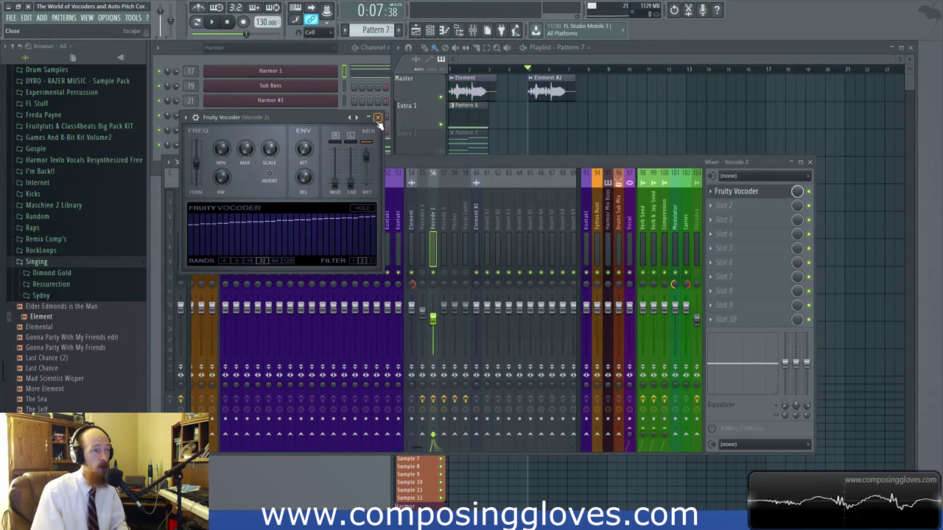
left_click(377, 117)
left_click_drag(423, 159, 422, 149)
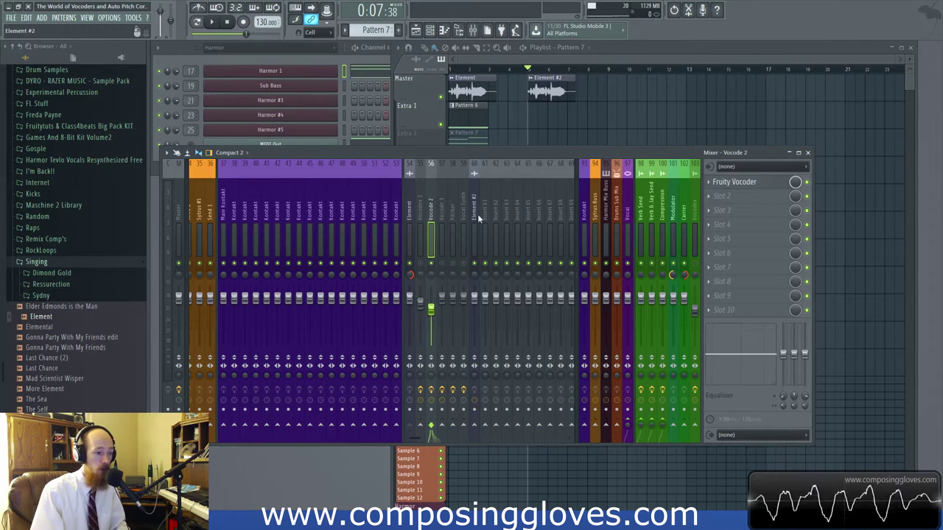
Check the effects on the Vocode 3, Pitcher and Vocal Synth mixer tracks, viewing Maximus on the Pitcher track
left_click(443, 213)
left_click(456, 216)
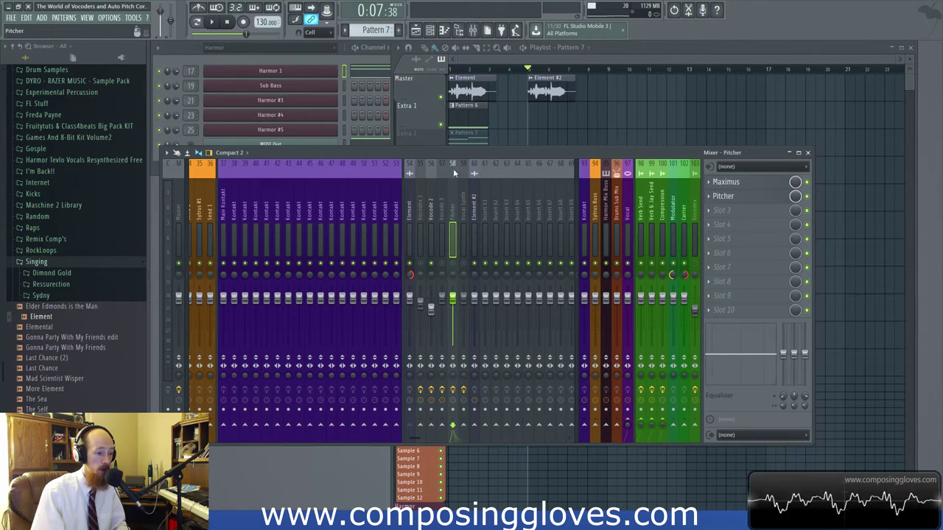
left_click(766, 184)
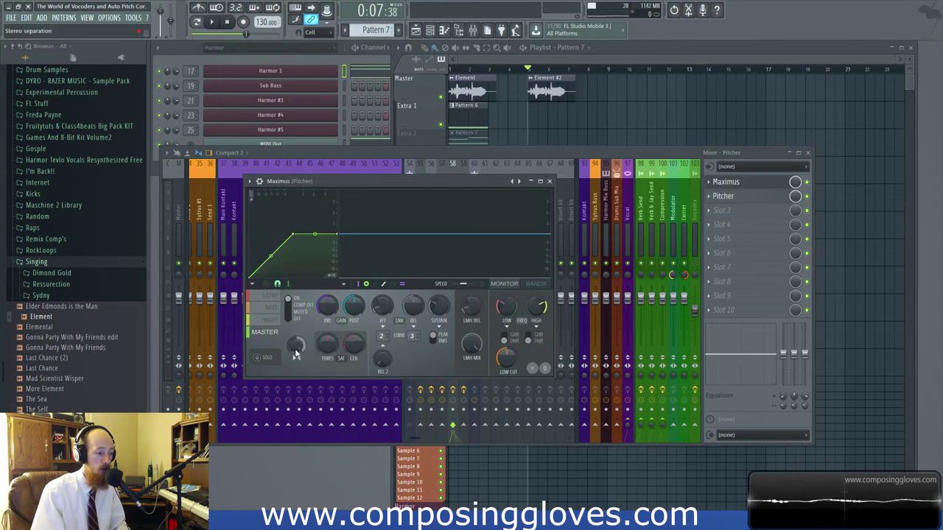
left_click(548, 182)
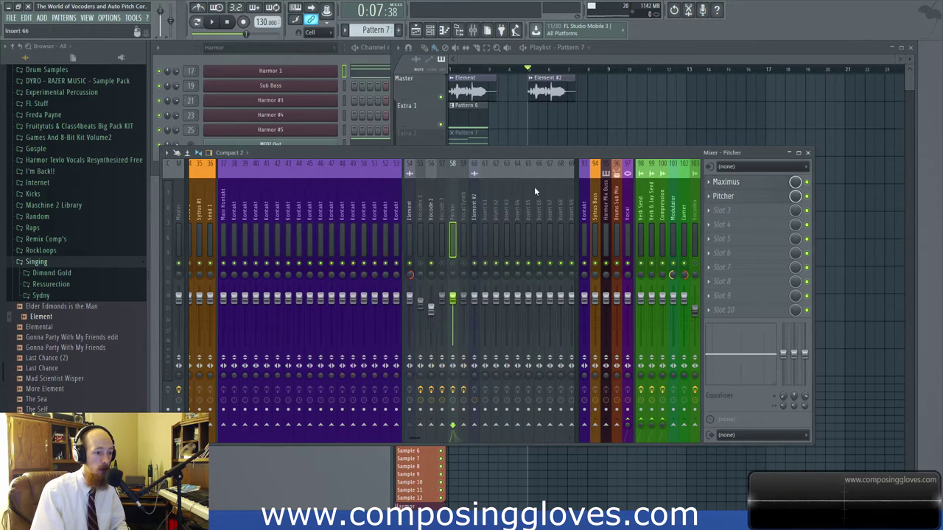
left_click(463, 214)
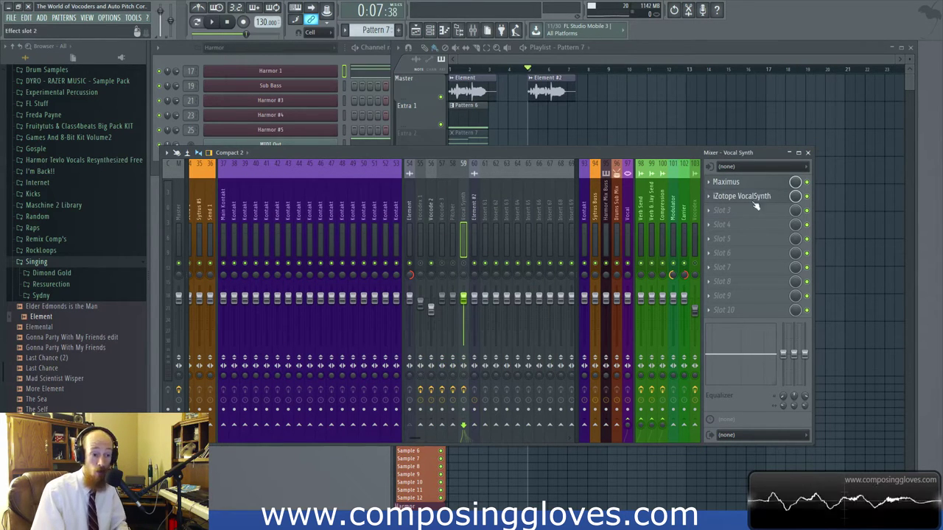
Step back through the mixer from the Element #2 track to the Element track to view its send routing
left_click(473, 213)
key("Left")
key("Left")
key("Left")
key("Left")
key("Left")
key("Left")
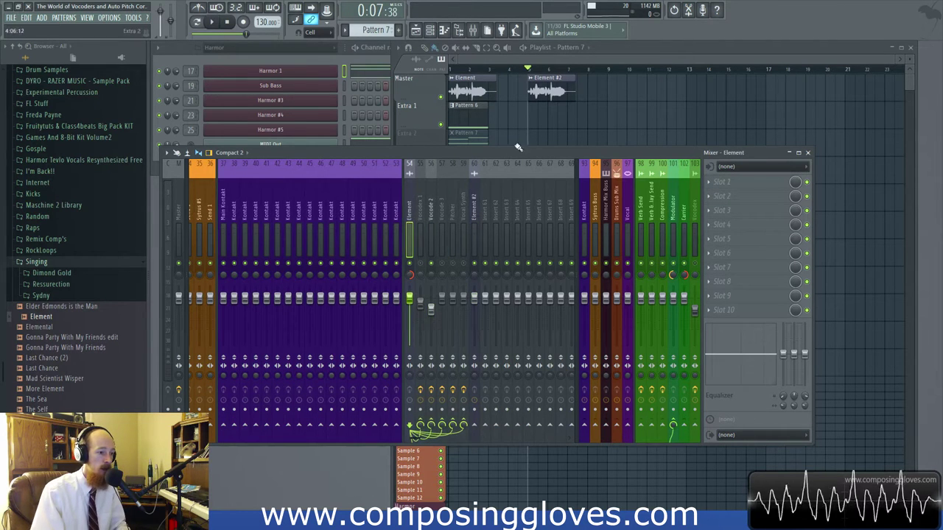
Inspect the effects and routing of the Vocodex and Carrier mixer tracks
left_click_drag(512, 152, 512, 164)
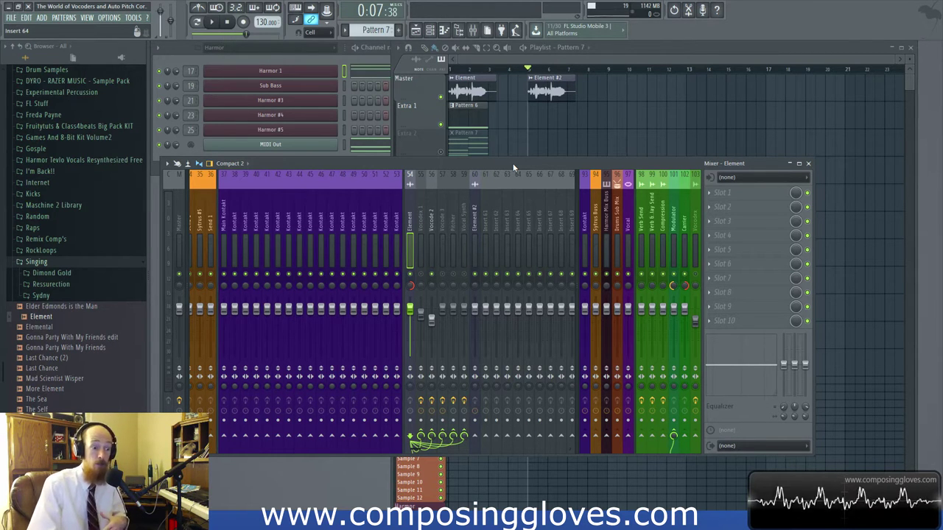
left_click(696, 229)
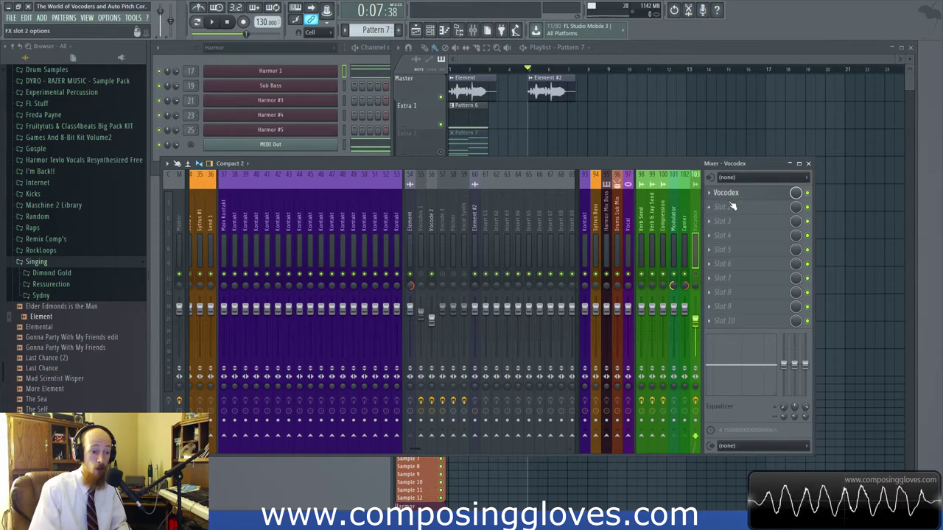
left_click(683, 218)
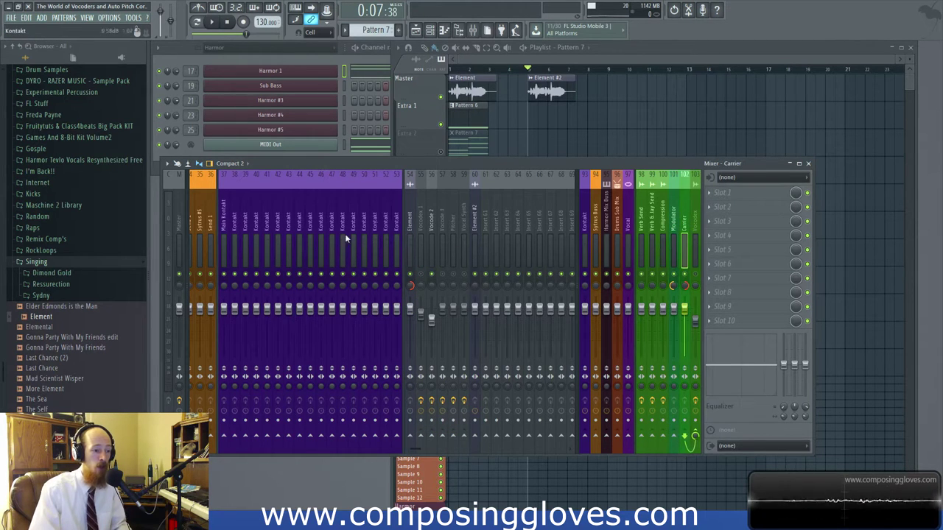
View the TAL-Vocoder-2 carrier and vocoder settings on the Vocodex 1 mixer track, closing the plugin again
left_click(420, 221)
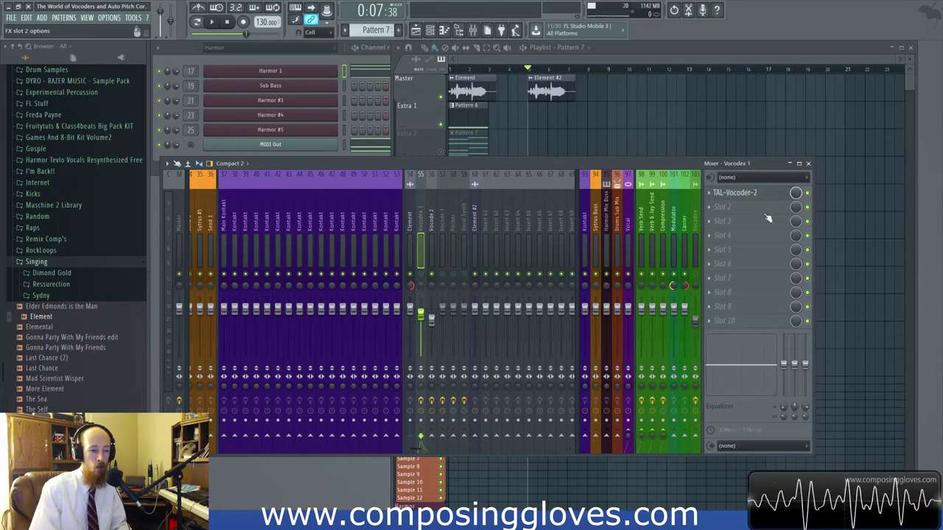
left_click(758, 196)
left_click(759, 196)
left_click(758, 196)
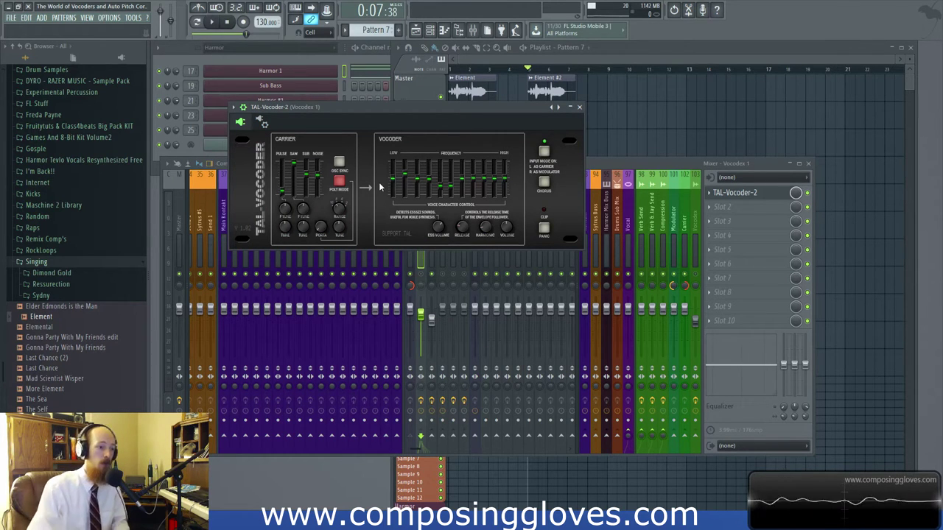
left_click(579, 107)
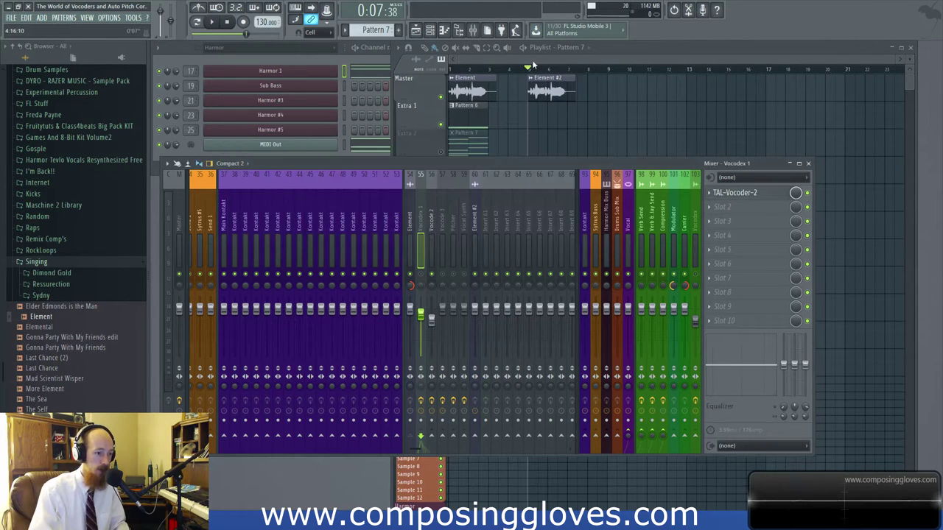
View the Element #2 clip's channel and the Harmor #4 synth from the Harmor channel group, returning to the playlist
double_click(541, 91)
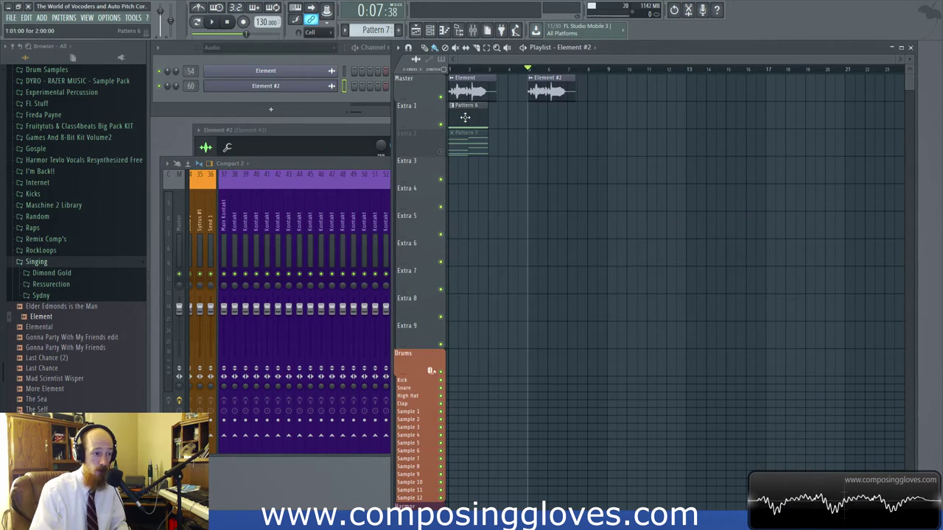
left_click(213, 48)
left_click(265, 89)
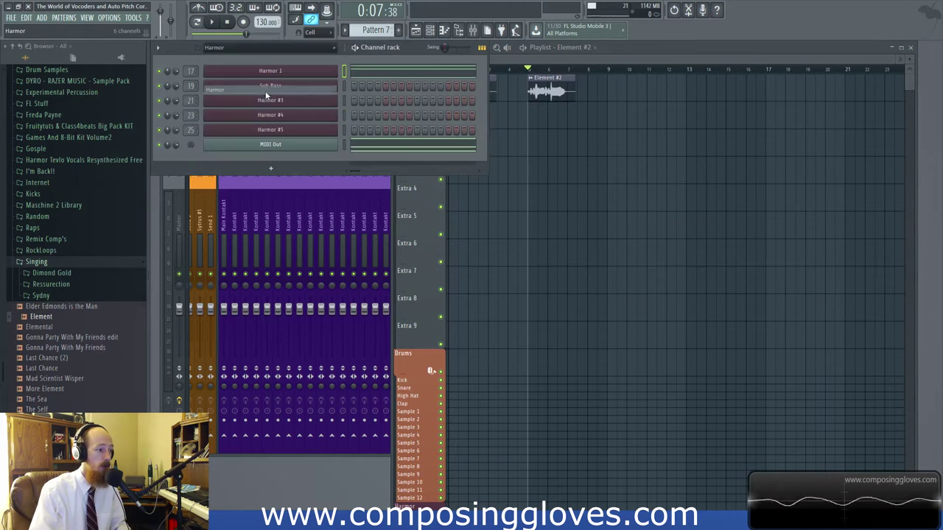
left_click(279, 117)
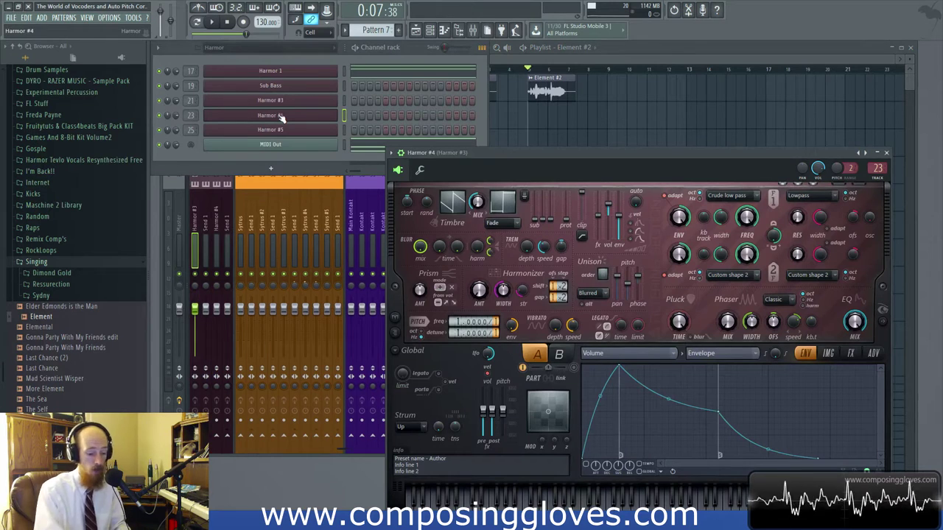
left_click(587, 81)
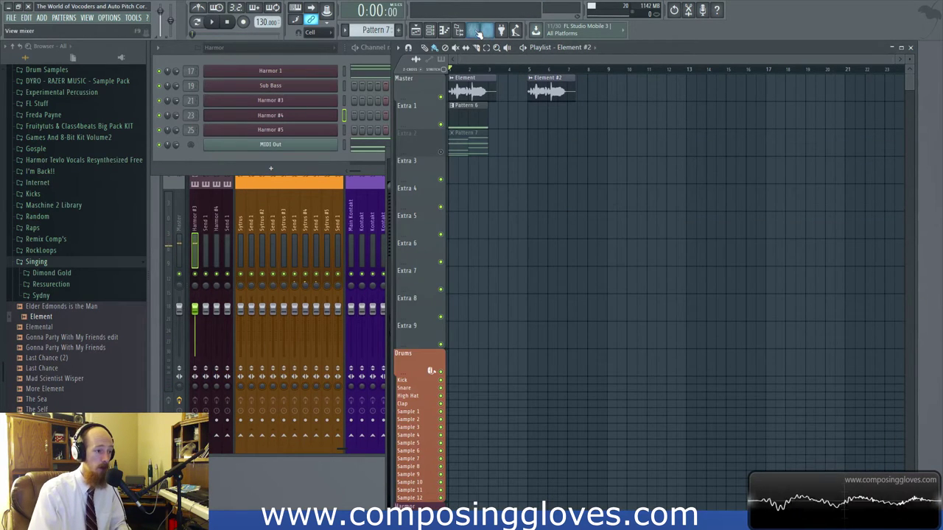
Show the mixer and check the effects on the Vocode 2 and Vocode 3 tracks
left_click(477, 32)
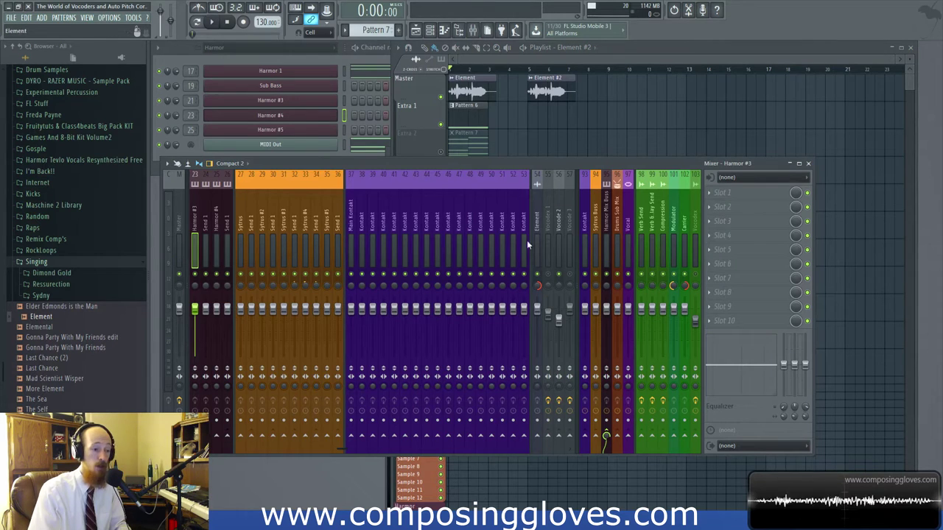
scroll(526, 241, "right", 4)
left_click(430, 221)
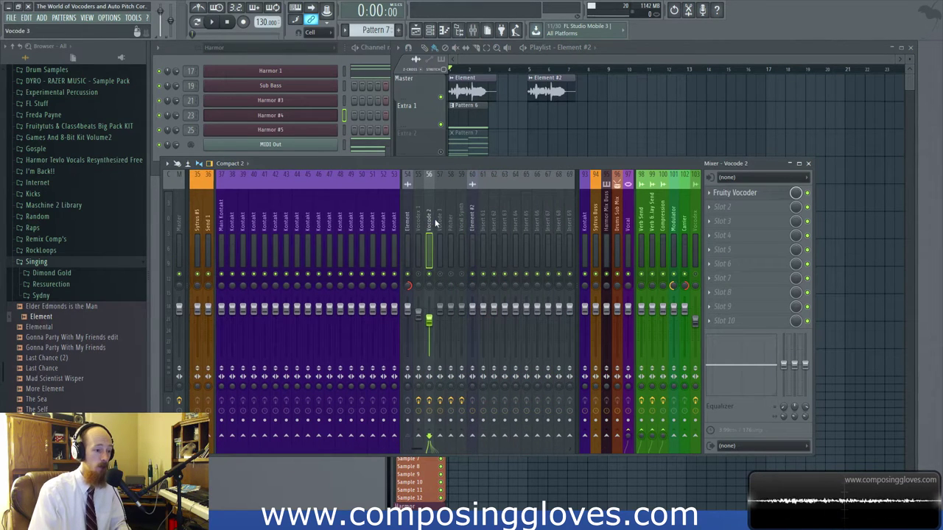
left_click(439, 221)
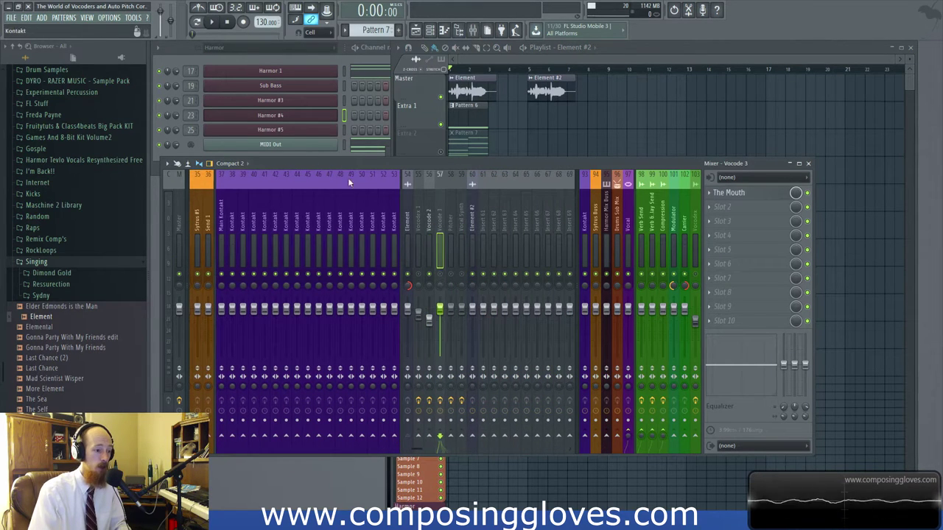
Open the MIDI Out channel's piano roll and highlight all of its notes for viewing, clearing the selection again
left_click(315, 153)
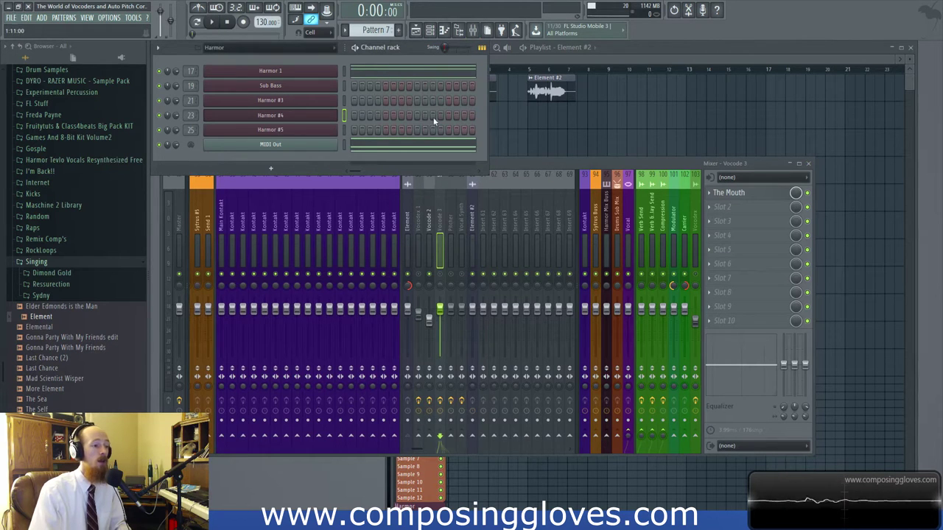
left_click(394, 147)
key("ctrl+a")
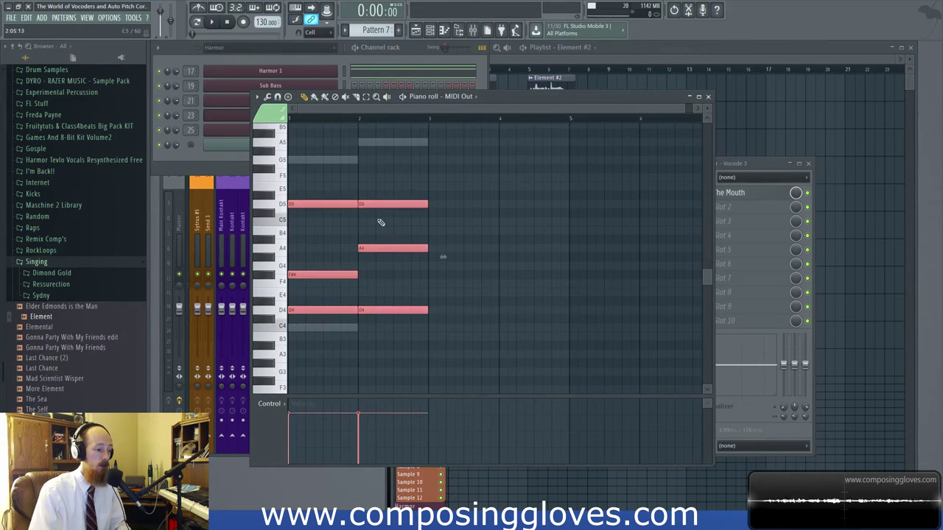
scroll(434, 332, "down", 1)
key("ctrl+d")
Switch the piano roll to Harmor 1, examine the chords in bars 1 and 2, and close the piano roll
double_click(333, 158)
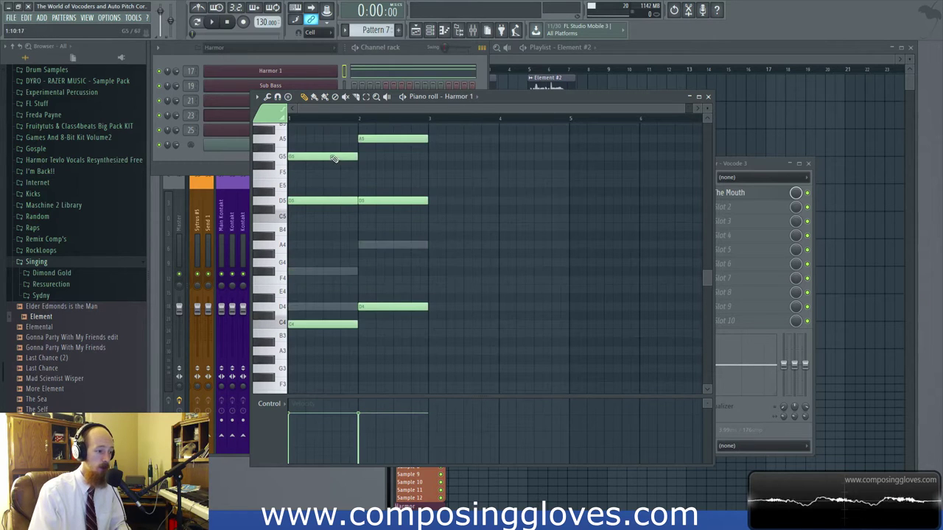
left_click_drag(312, 136, 344, 374)
key("ctrl+d")
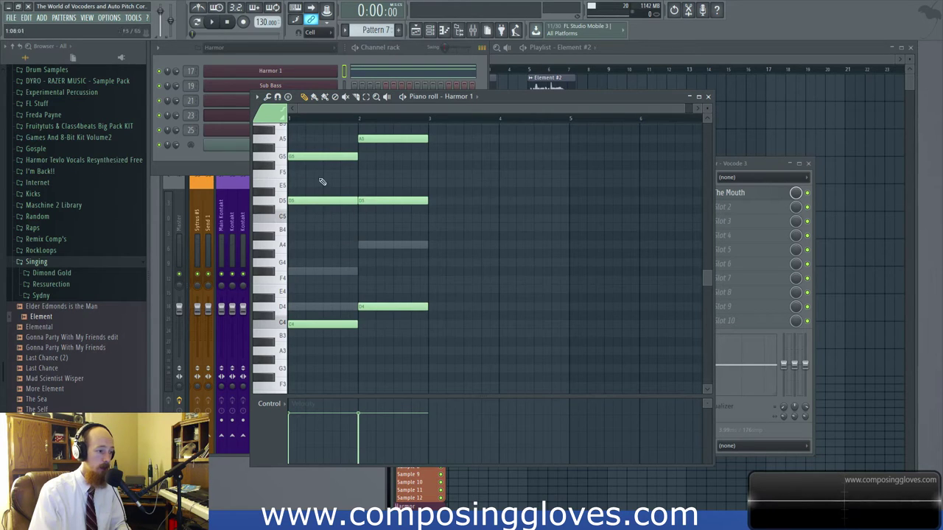
left_click_drag(410, 339, 411, 86)
scroll(420, 309, "up", 4)
key("ctrl+d")
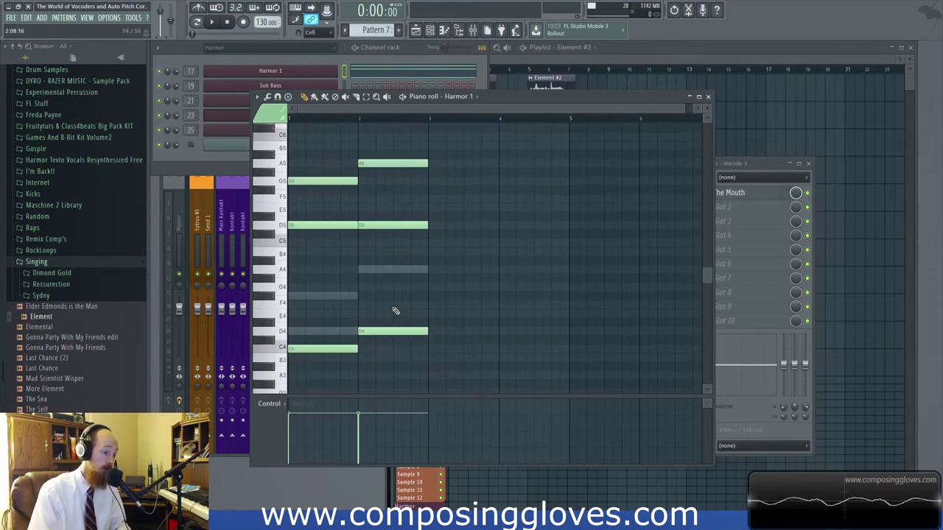
scroll(395, 311, "down", 3)
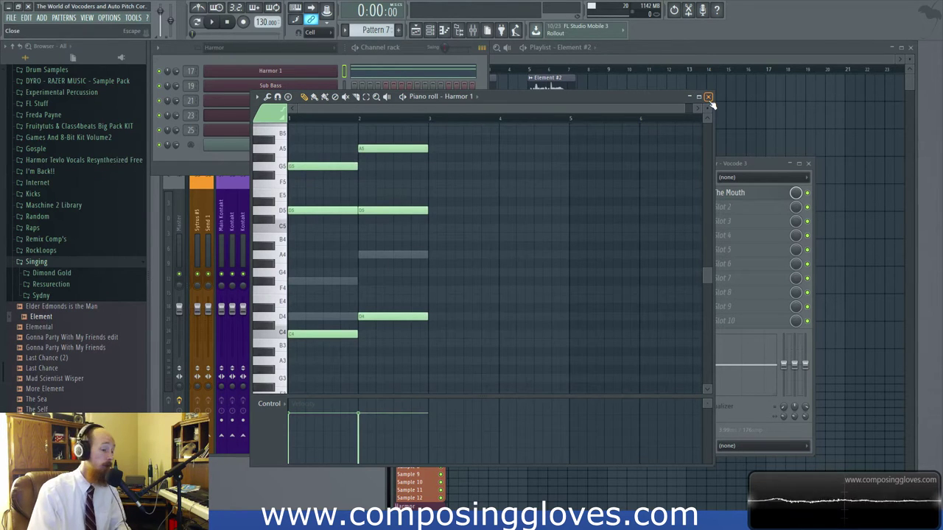
left_click(707, 98)
Bring the mixer back to the front and select the Vocodex 1 track
left_click(676, 77)
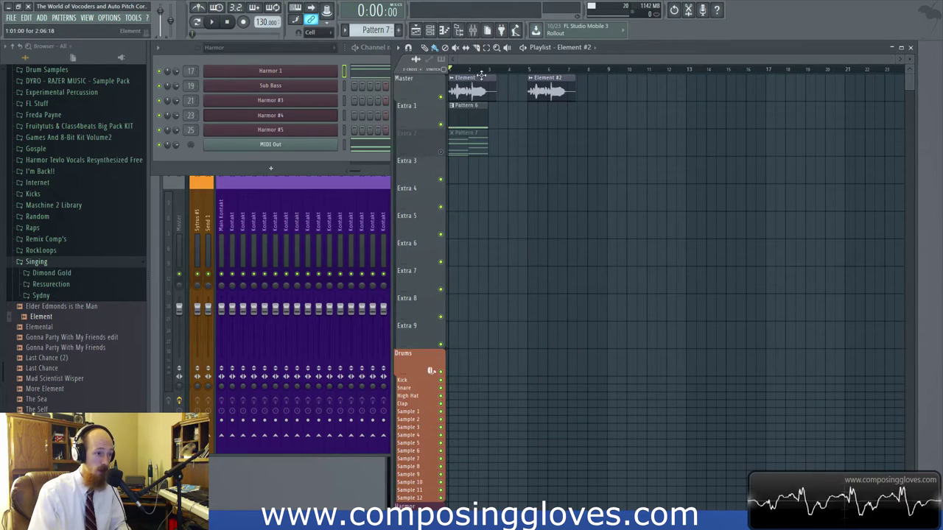
left_click(358, 190)
left_click(414, 199)
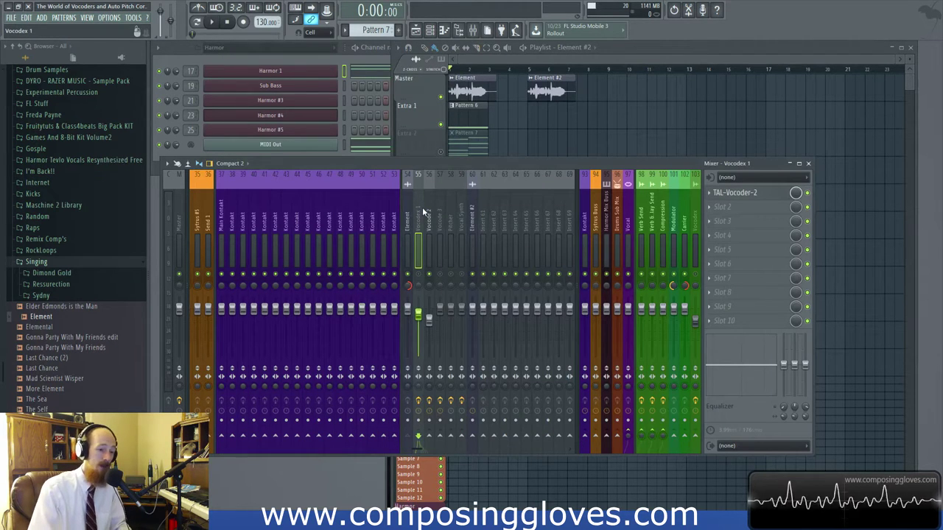
Go through the mixer tracks from Vocode 2 to Element #2 to examine their effects, returning to Vocodex 1
left_click(429, 215)
left_click(440, 218)
left_click(450, 215)
left_click(461, 216)
left_click(472, 216)
left_click(461, 226)
left_click(440, 225)
left_click(419, 223)
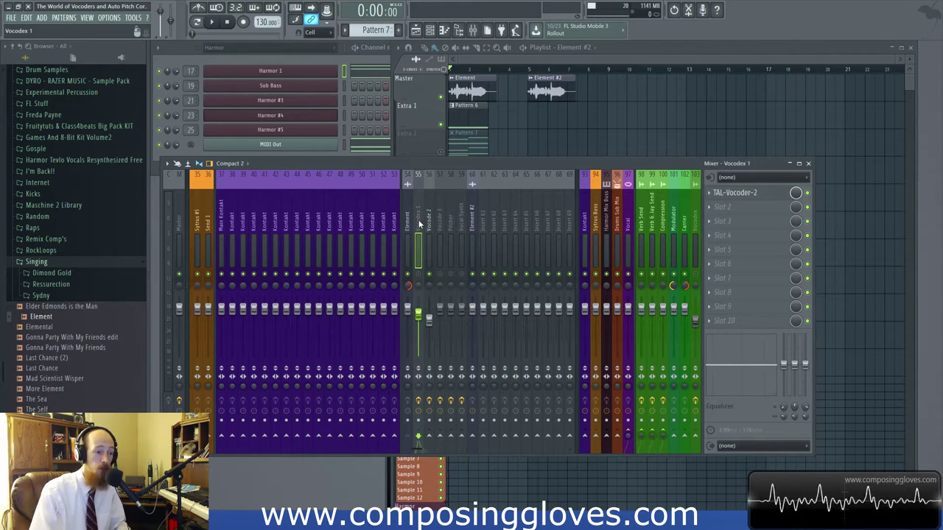
View TAL-Vocoder-2 on the Vocodex 1 track, close it, and shift the mixer window slightly down
left_click(750, 195)
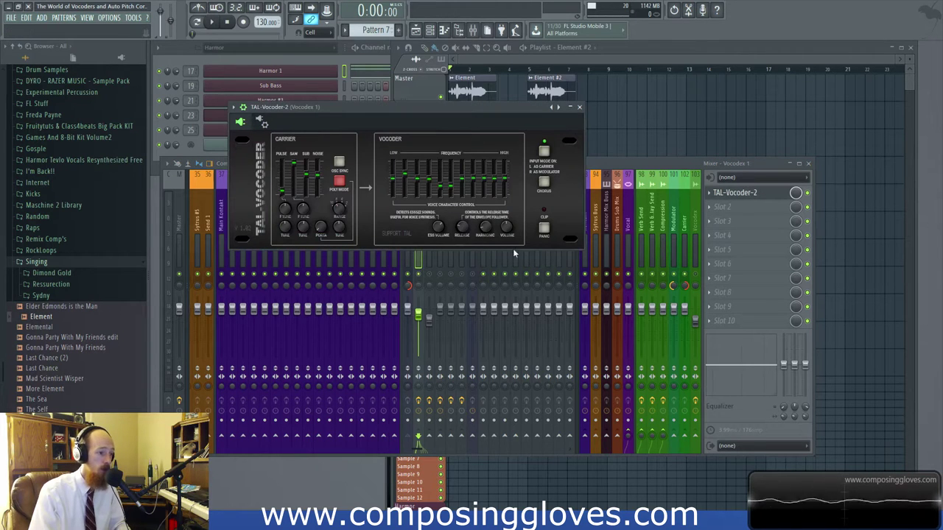
left_click_drag(442, 114, 433, 128)
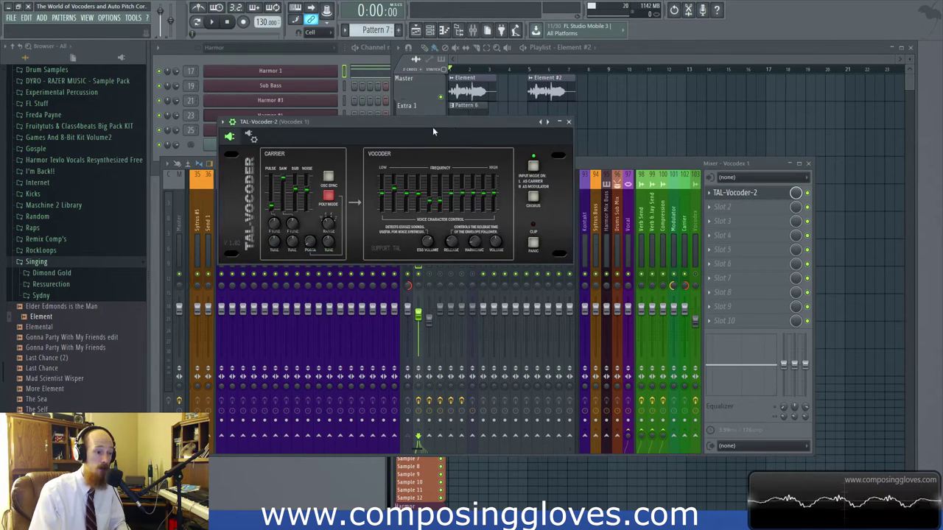
left_click(568, 121)
left_click_drag(538, 166, 538, 173)
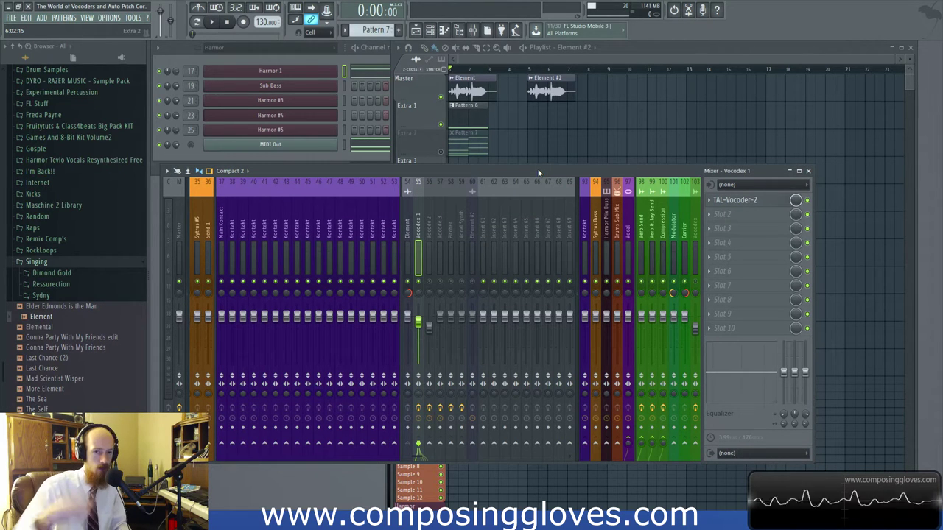
Pick Pattern 6 in the playlist and examine Harmor 1's C4 note in the piano roll, auditioning its pitch
left_click(553, 56)
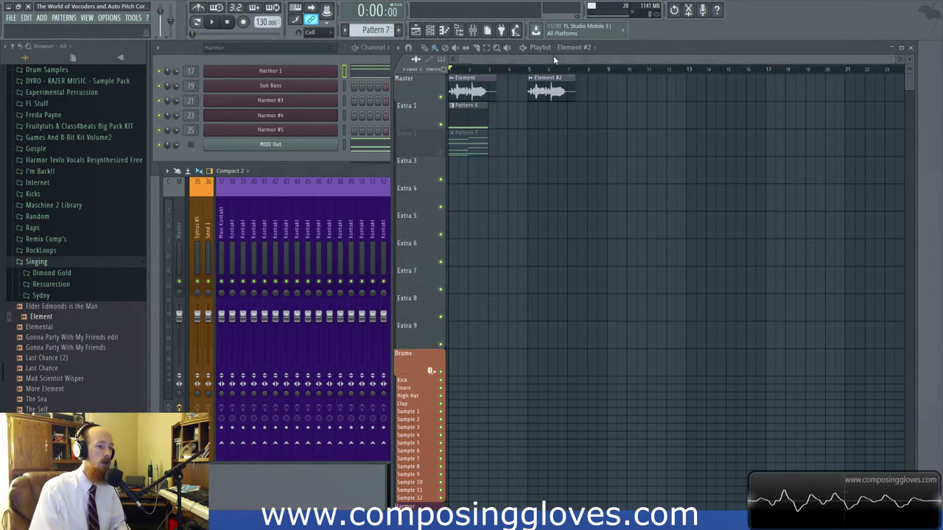
left_click(467, 116)
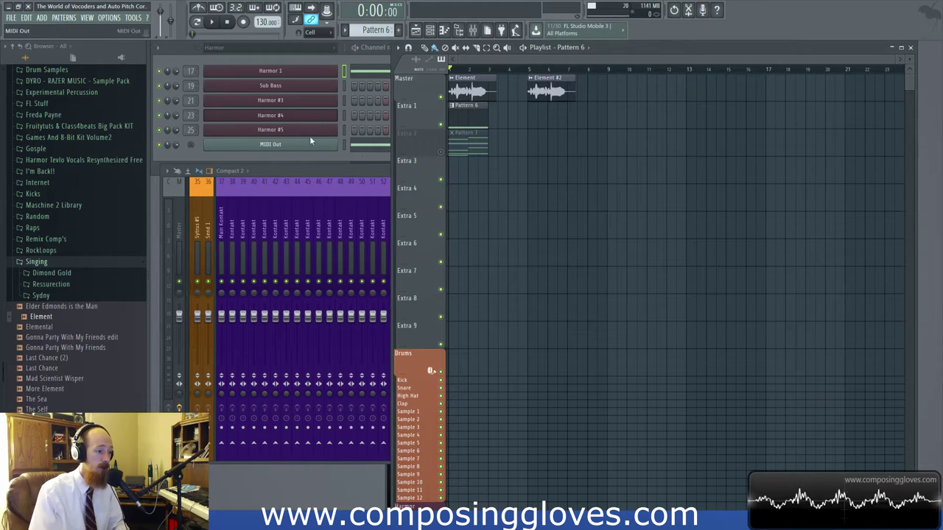
left_click(312, 60)
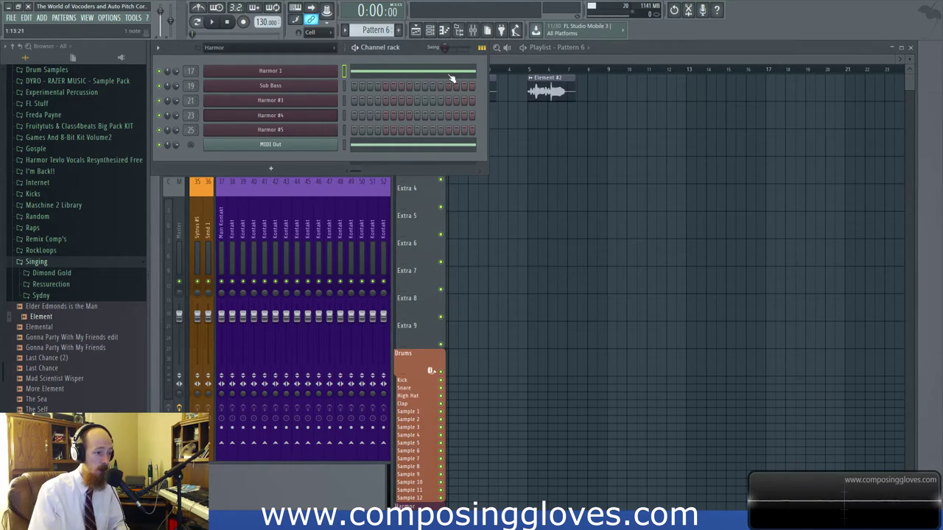
left_click(463, 79)
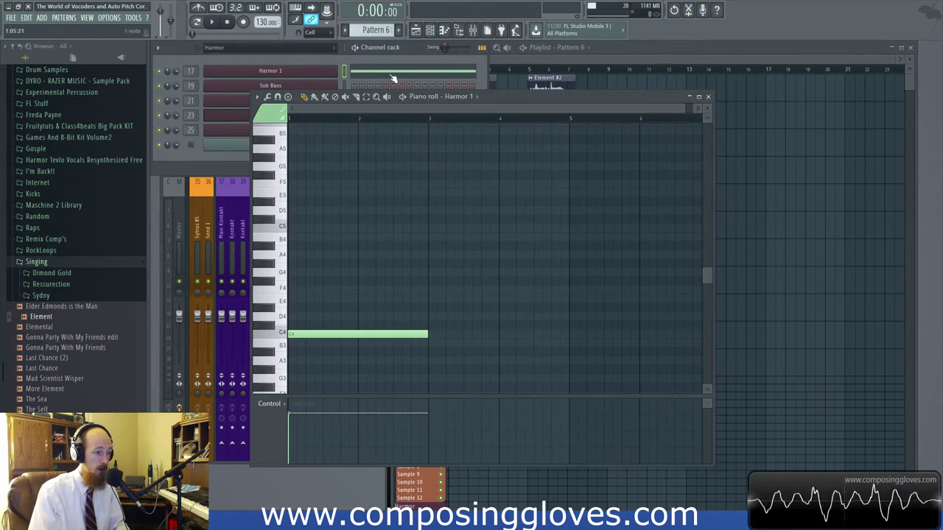
left_click(278, 332)
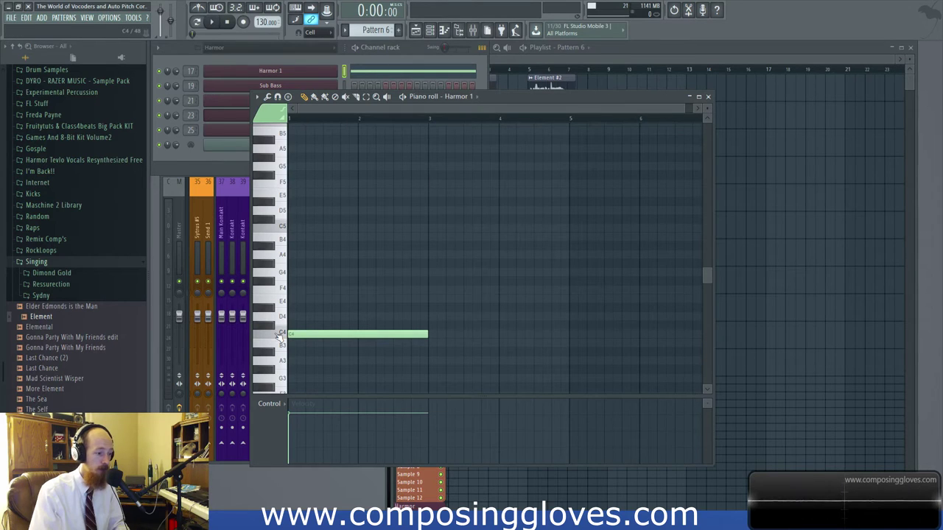
left_click(708, 96)
Play the arrangement from the playlist and watch the mixer levels before stopping playback
key("F5")
key("space")
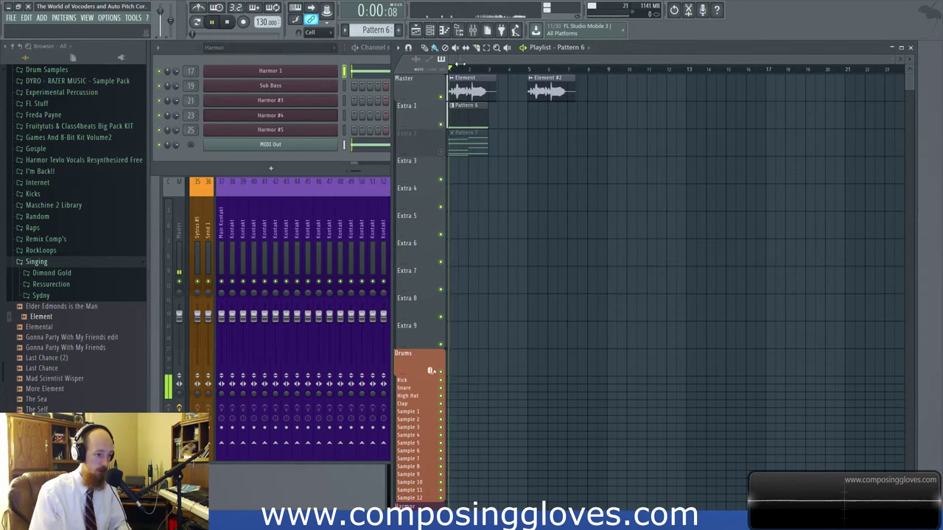
left_click(362, 180)
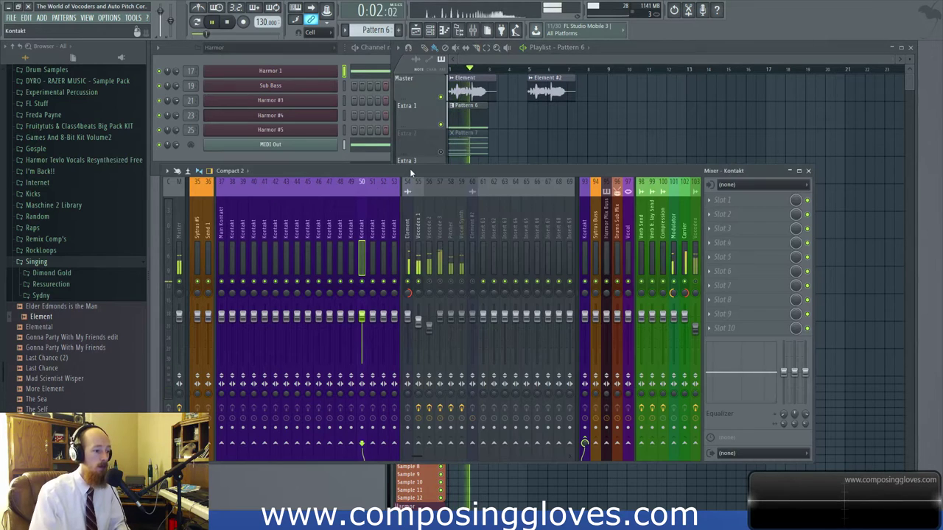
key("space")
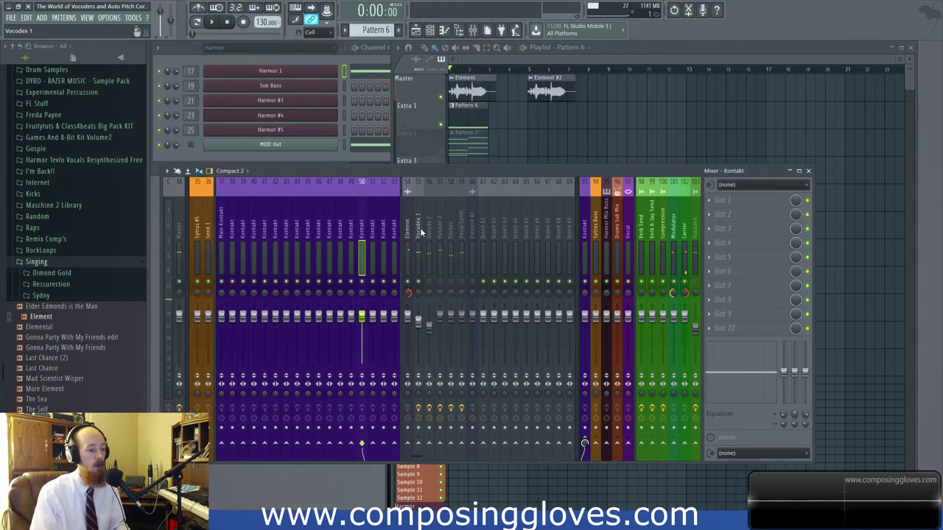
Select the Vocodex 1 track and check its TAL-Vocoder-2 settings again, closing the plugin after viewing
left_click(418, 231)
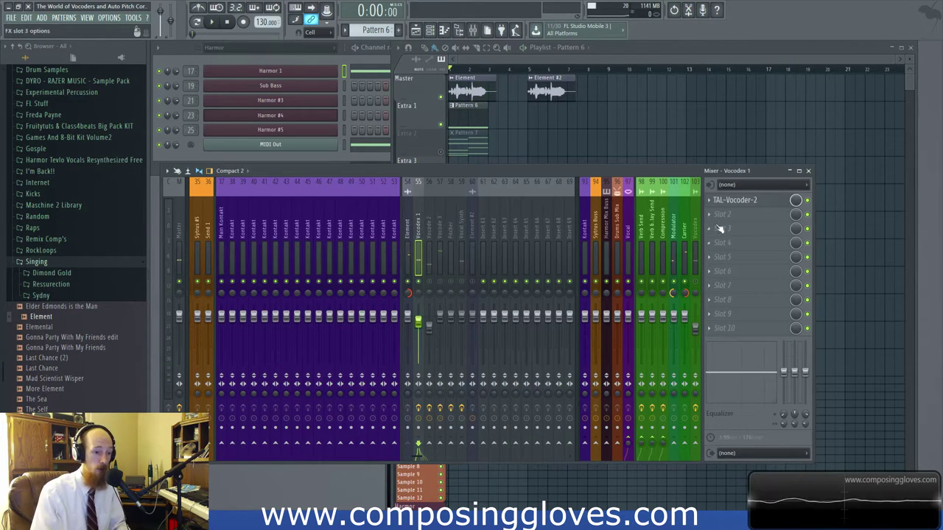
left_click(743, 199)
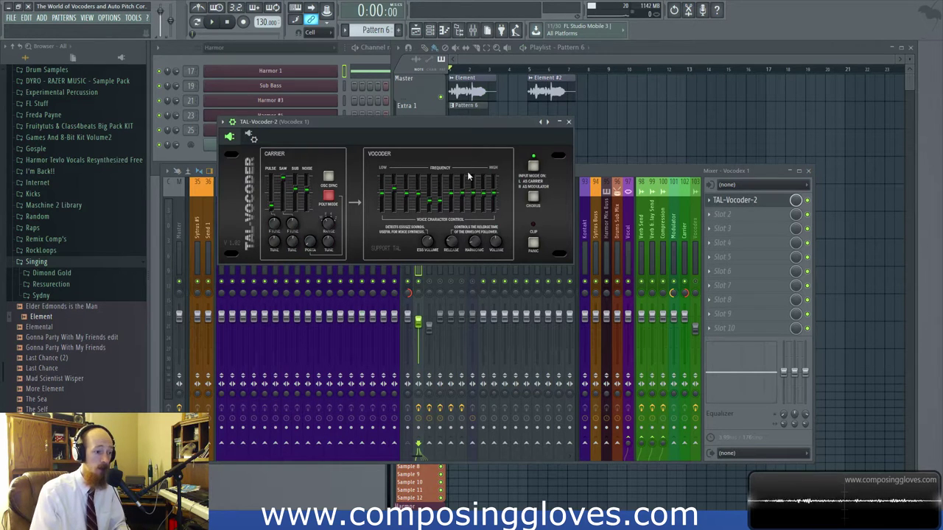
left_click(567, 122)
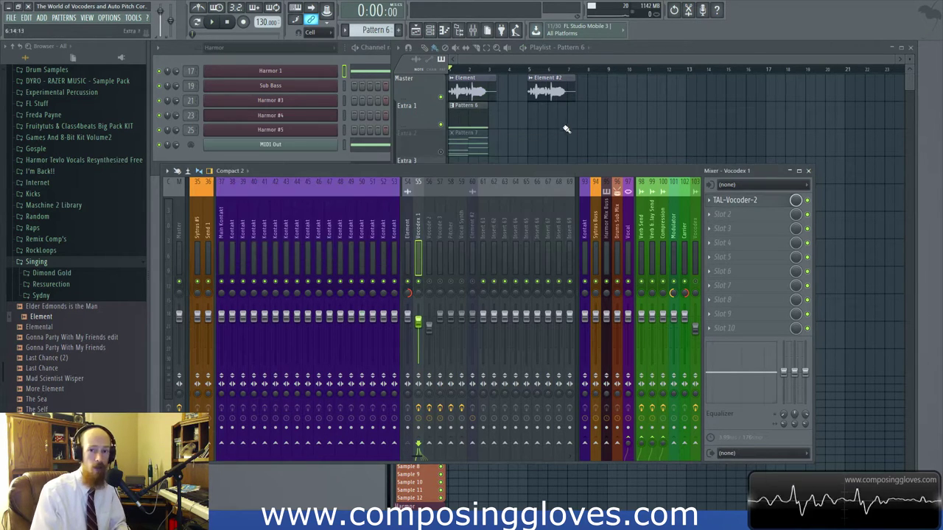
Solo the Vocode 2 track and listen to the arrangement with its Fruity Vocoder open
left_click(427, 230)
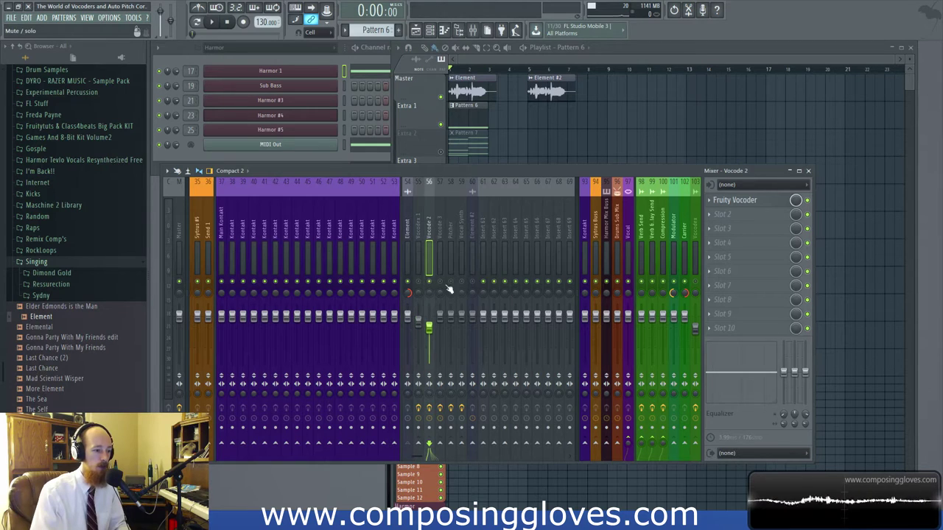
left_click(762, 201)
left_click(762, 201)
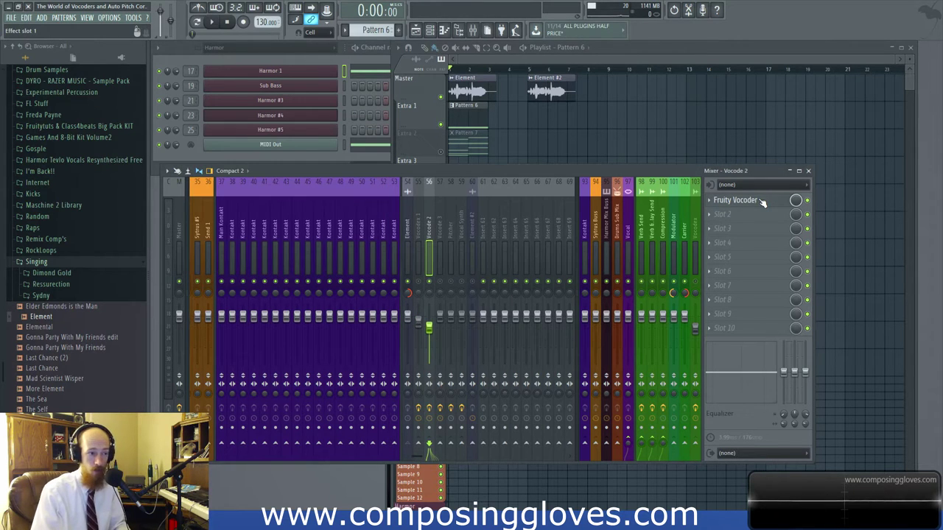
key("space")
left_click(758, 202)
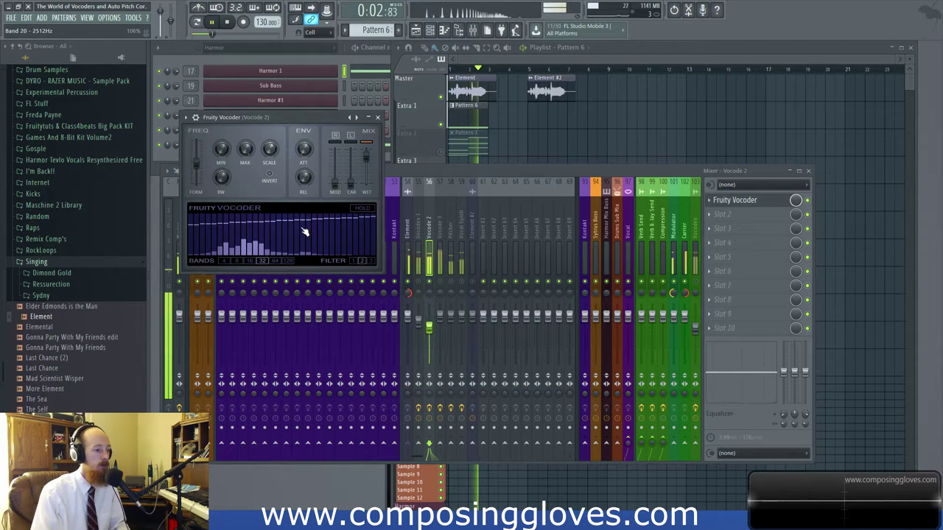
key("space")
Compare the sound of the Vocodex 1 and Vocode 2 tracks in playback, and view Vocodex 1's TAL-Vocoder-2
left_click(418, 231)
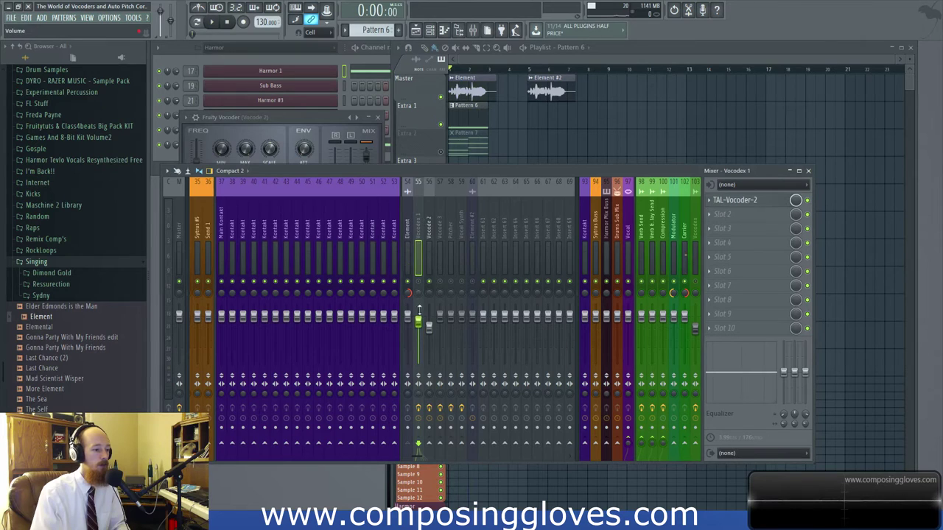
key("space")
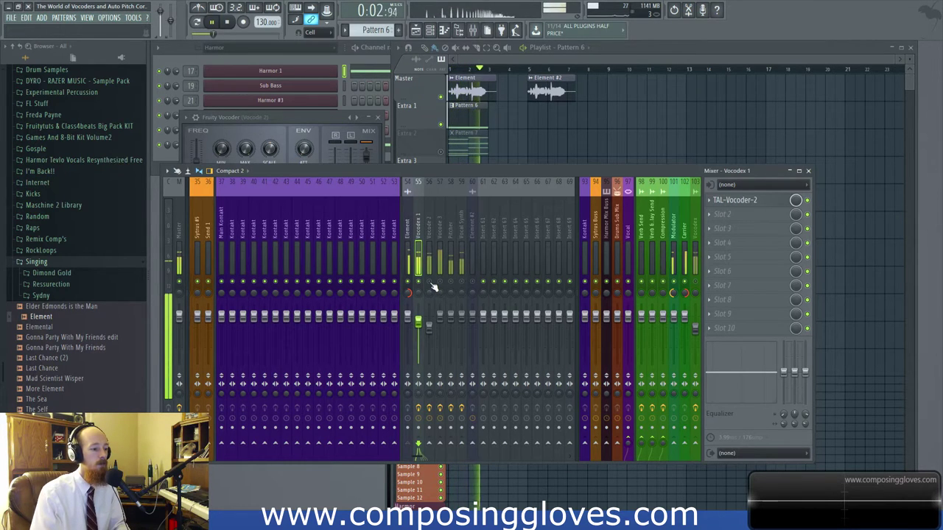
key("space")
key("space")
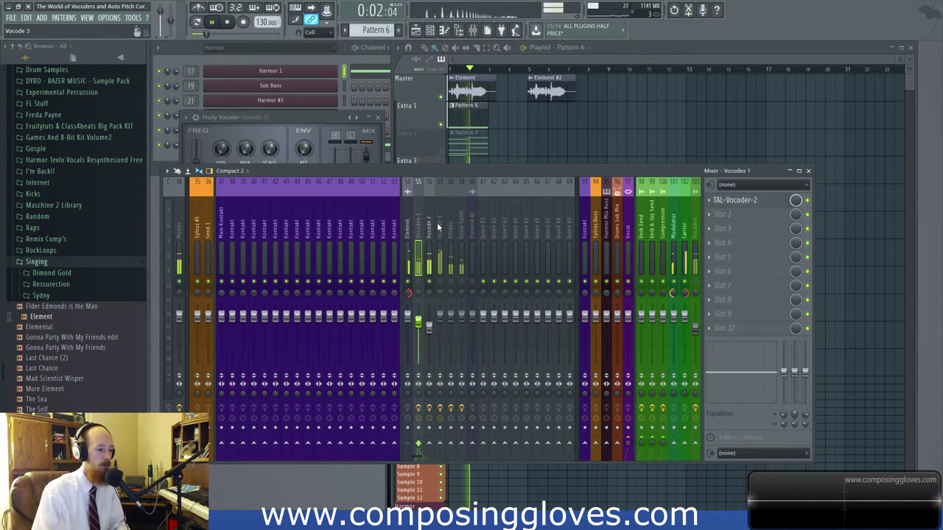
key("space")
left_click(733, 200)
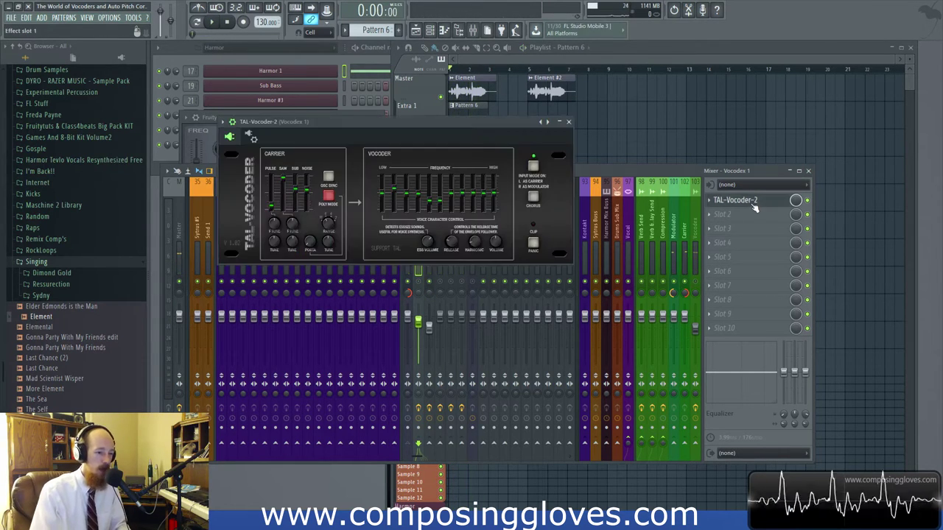
left_click(755, 201)
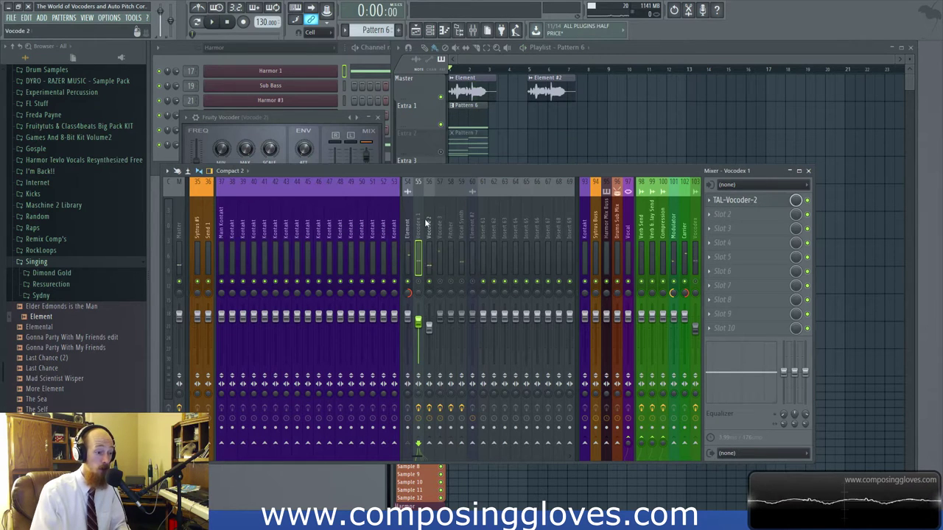
Open the Fruity Vocoder on the Vocode 2 track and place its window above the middle of the mixer
left_click(429, 229)
left_click(739, 203)
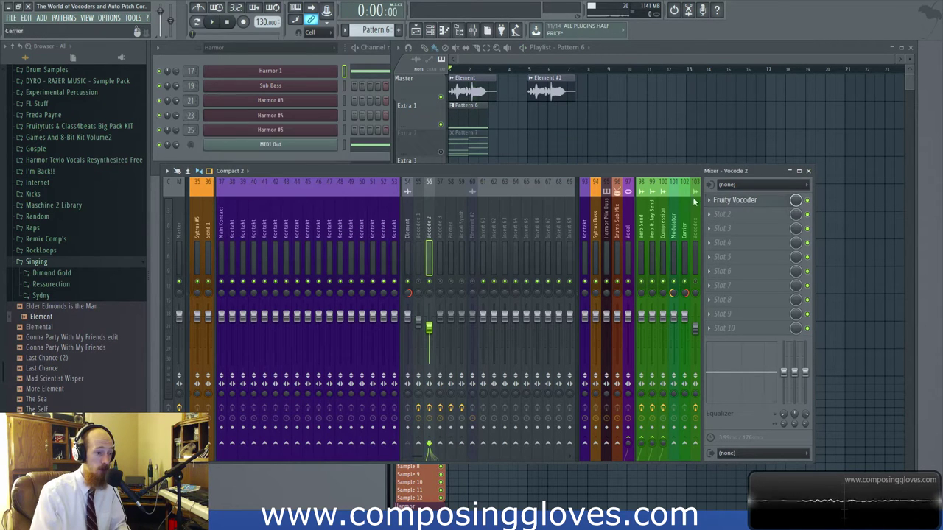
left_click(737, 200)
left_click_drag(339, 123, 602, 142)
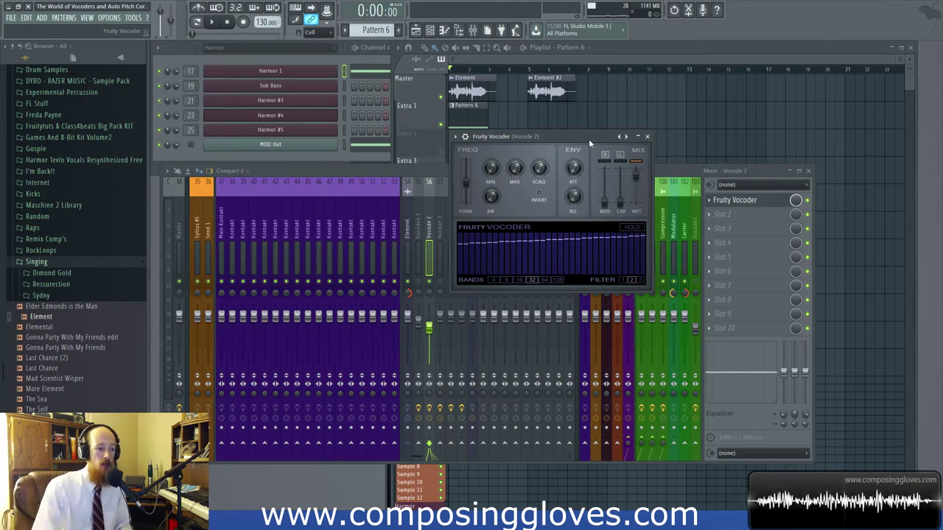
left_click_drag(588, 138, 544, 132)
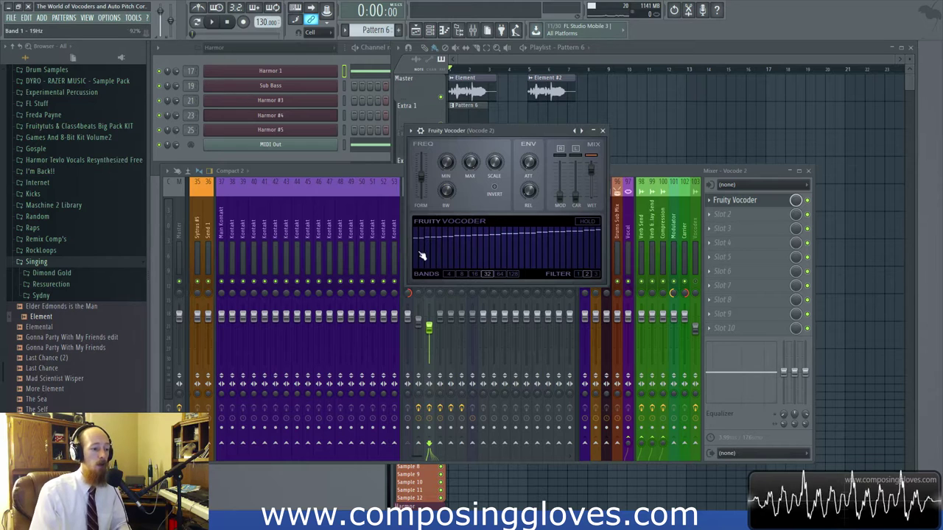
Switch the Fruity Vocoder to 8 bands and back to 32 bands, and listen to the result
left_click(461, 275)
left_click(488, 276)
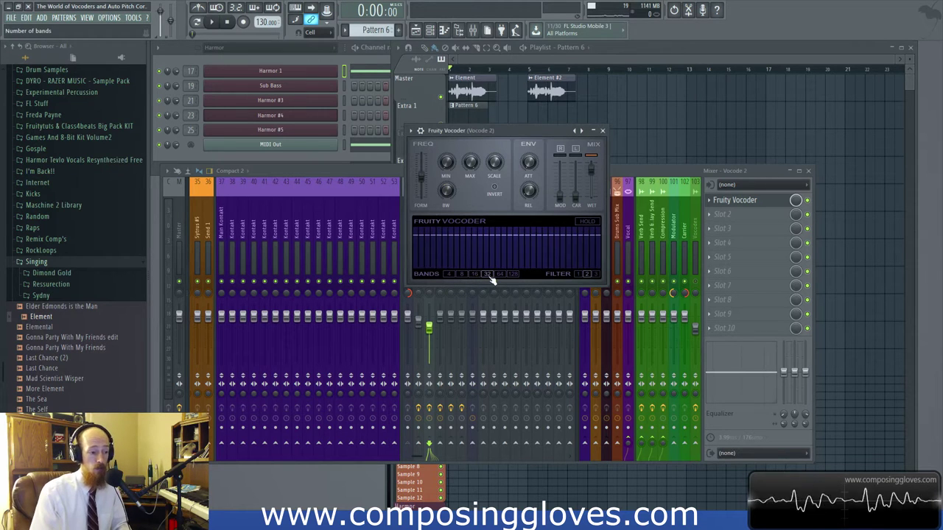
key("space")
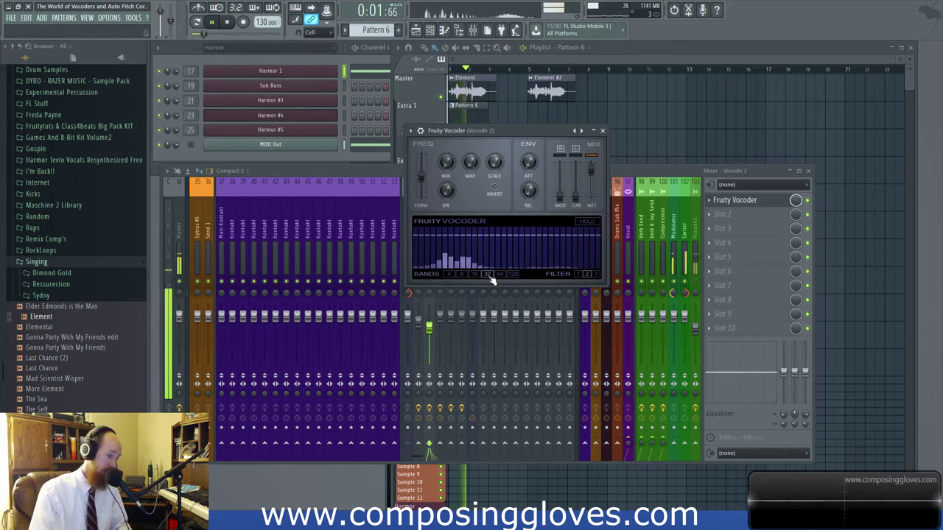
key("space")
Try the Fruity Vocoder with 128 bands during playback, and return it to 32 bands
left_click(512, 275)
key("space")
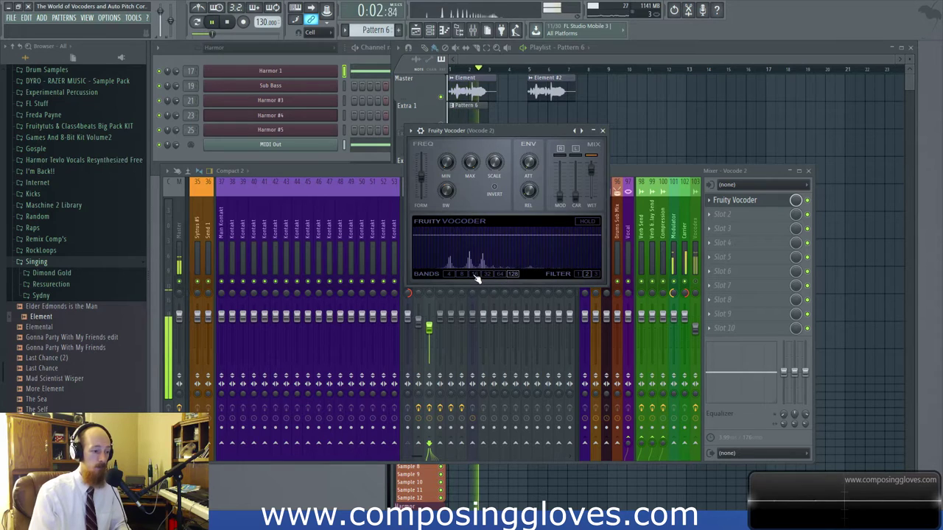
key("space")
scroll(498, 279, "down", 3)
left_click(486, 276)
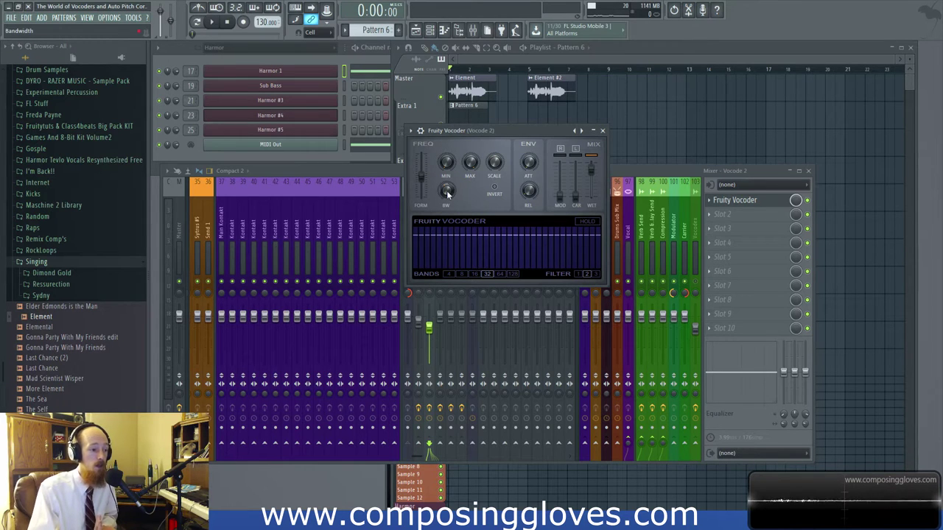
Close the Fruity Vocoder and examine the carrier and modulator input mode of TAL-Vocoder-2 on Vocodex 1
left_click(603, 131)
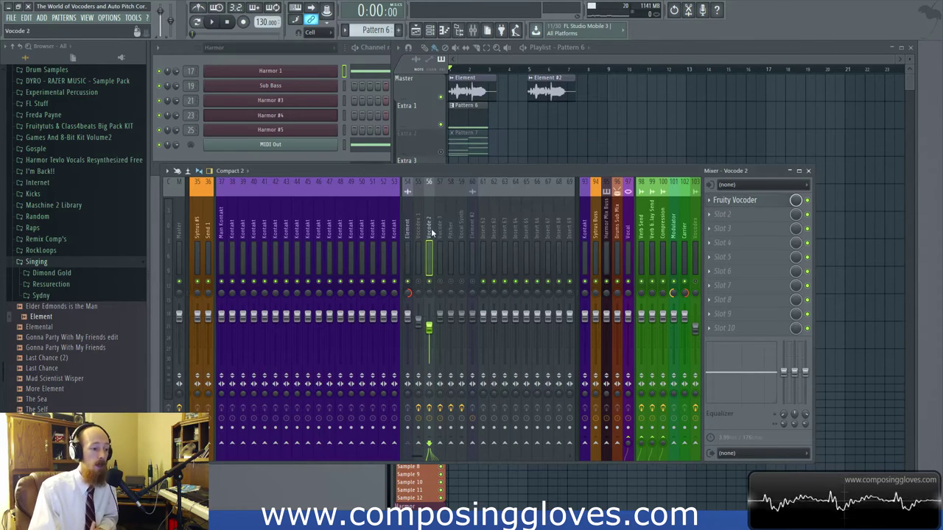
left_click(418, 237)
left_click(734, 201)
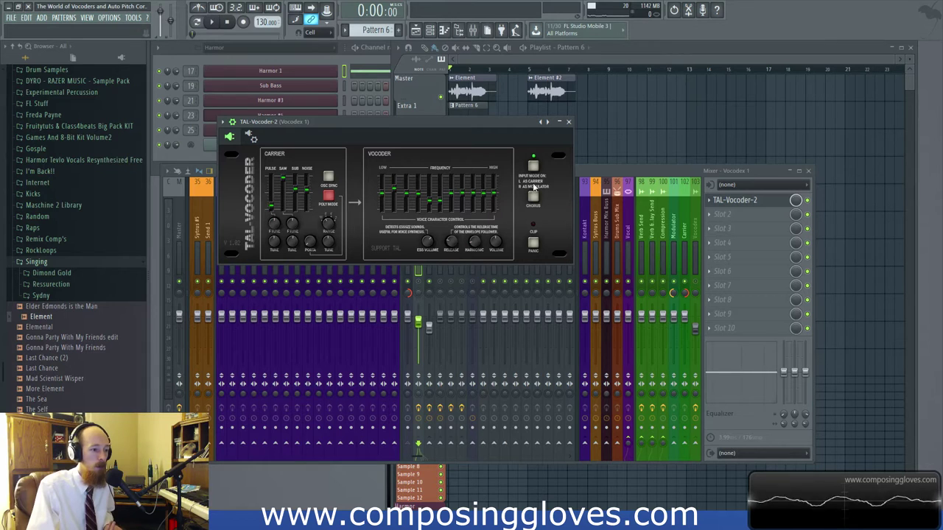
left_click(568, 122)
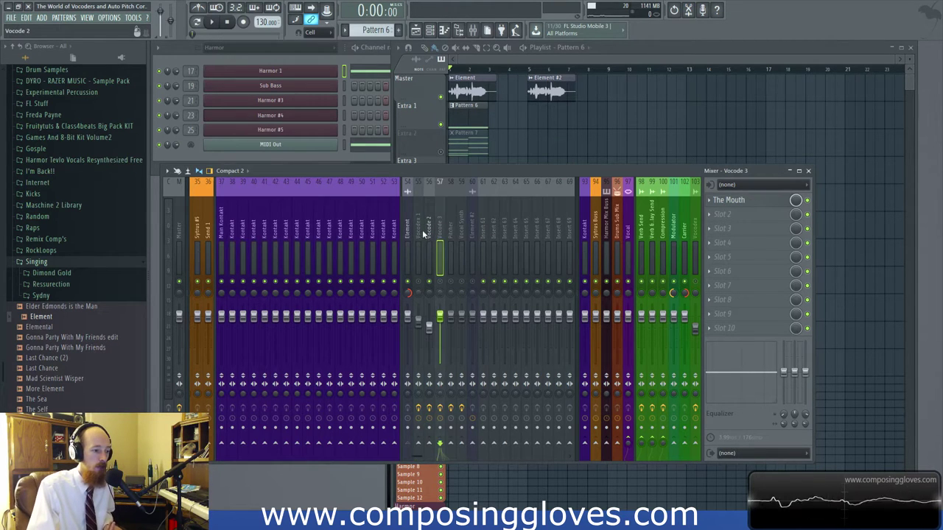
Check the Harmor track's panning in the mixer and return to the Vocode 2 track
scroll(309, 272, "left", 6)
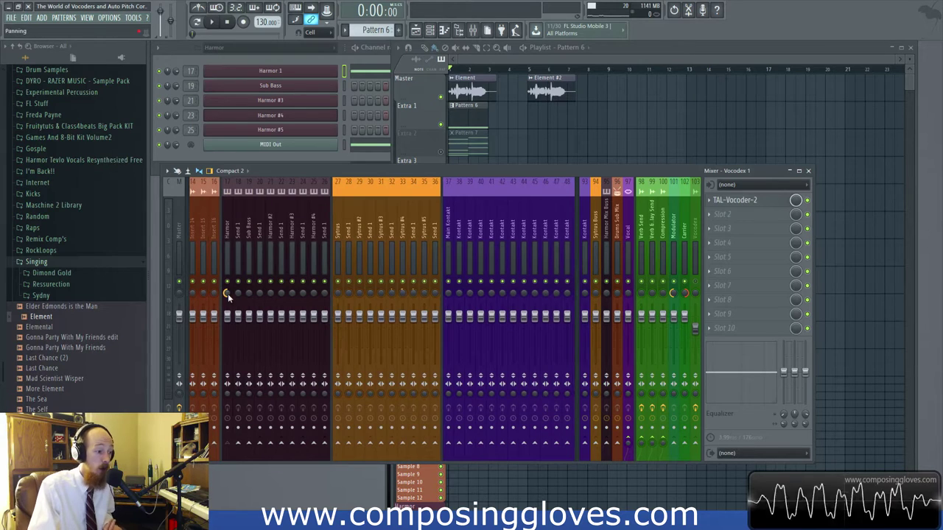
scroll(452, 246, "right", 5)
left_click(460, 243)
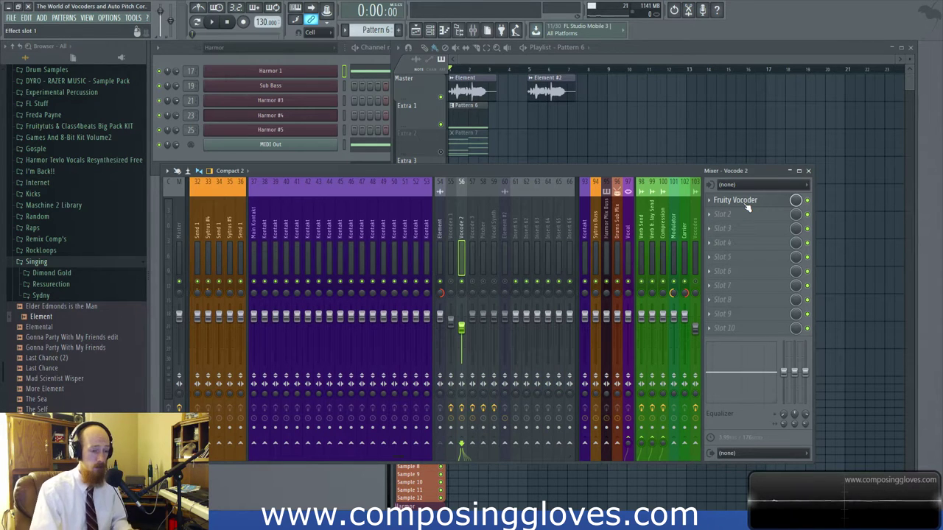
Switch the active mixer track from Vocode 2 to Vocode 3, and audition The Mouth with its Big Brobot snapshot
key("space")
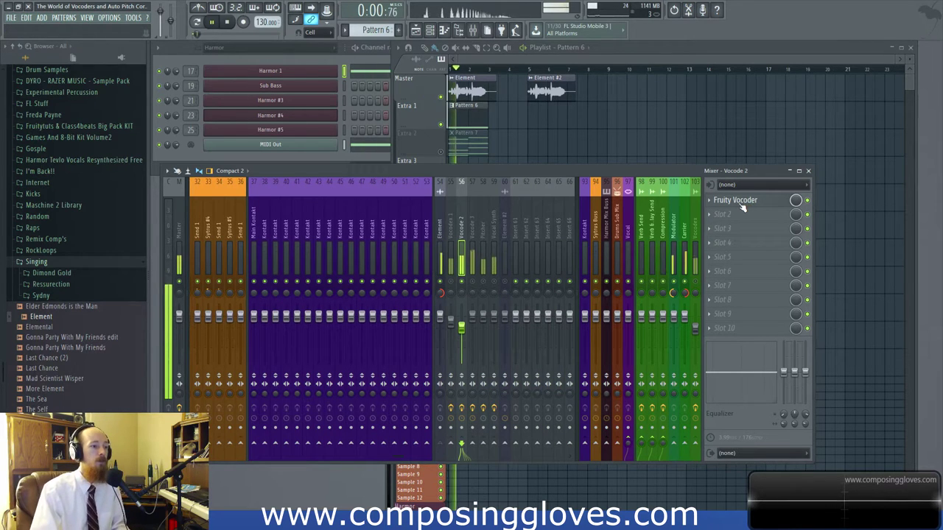
left_click(474, 271)
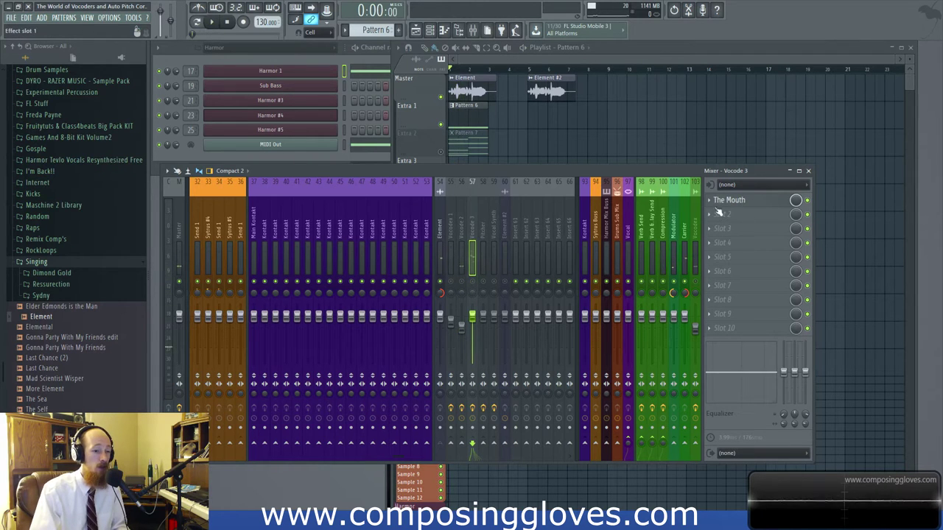
left_click(728, 199)
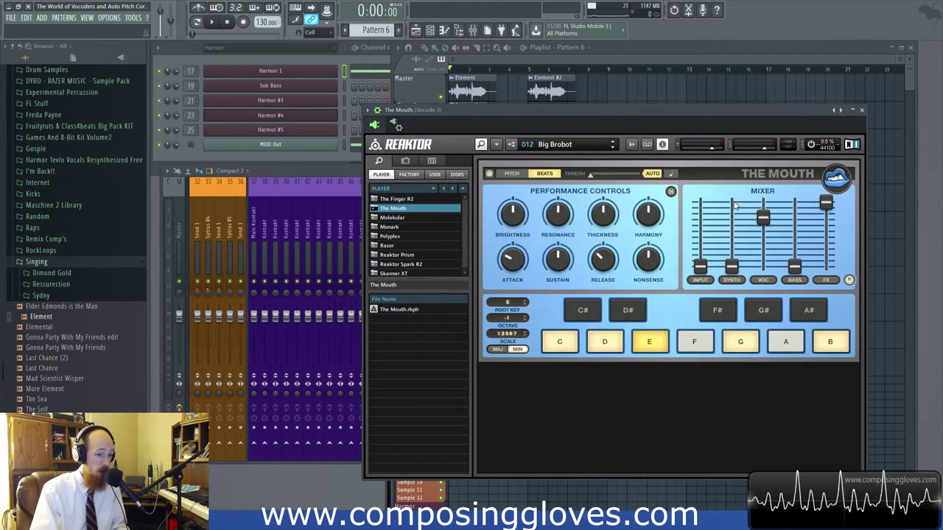
left_click_drag(614, 102, 436, 90)
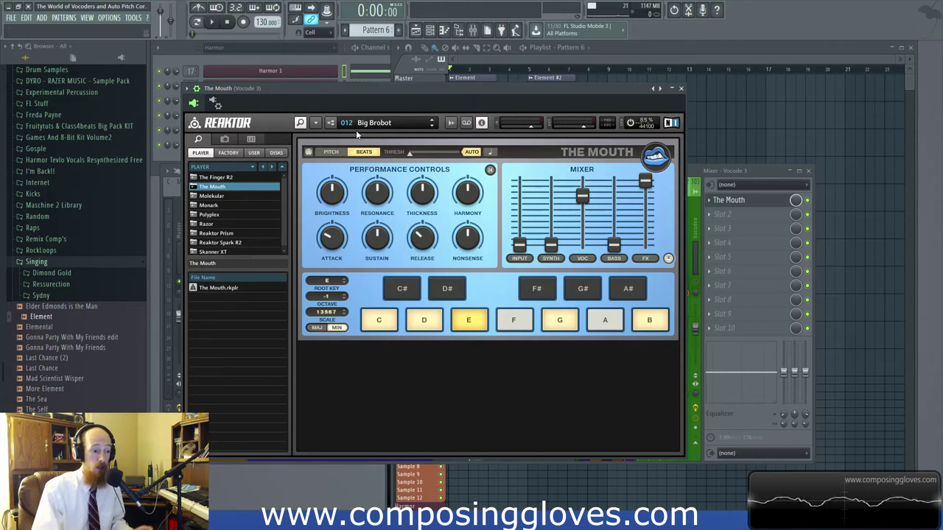
key("space")
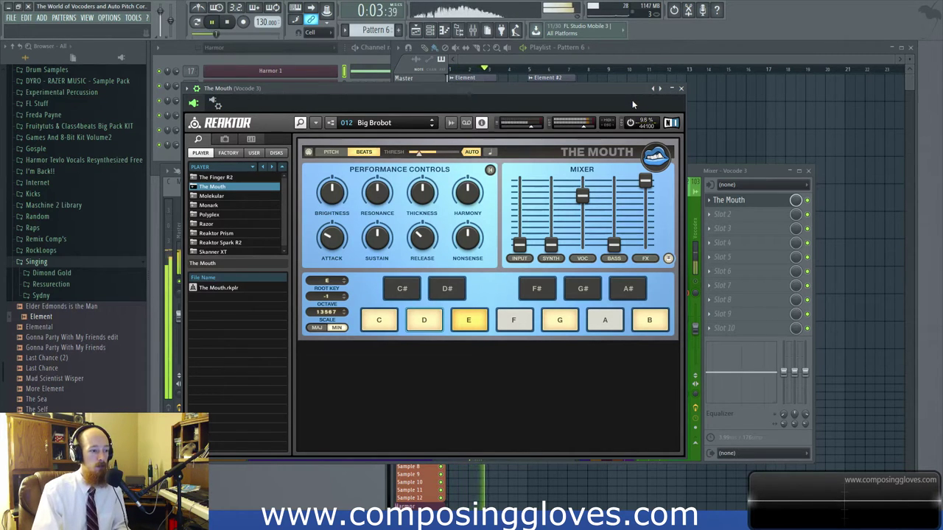
key("space")
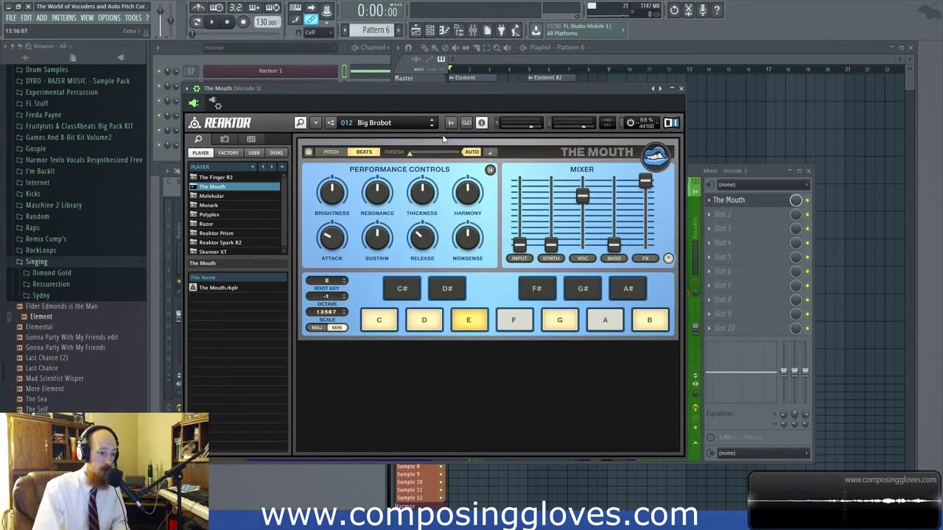
Examine the VOC, FX and Synth sub-presets behind The Mouth's Big Brobot snapshot
left_click(583, 259)
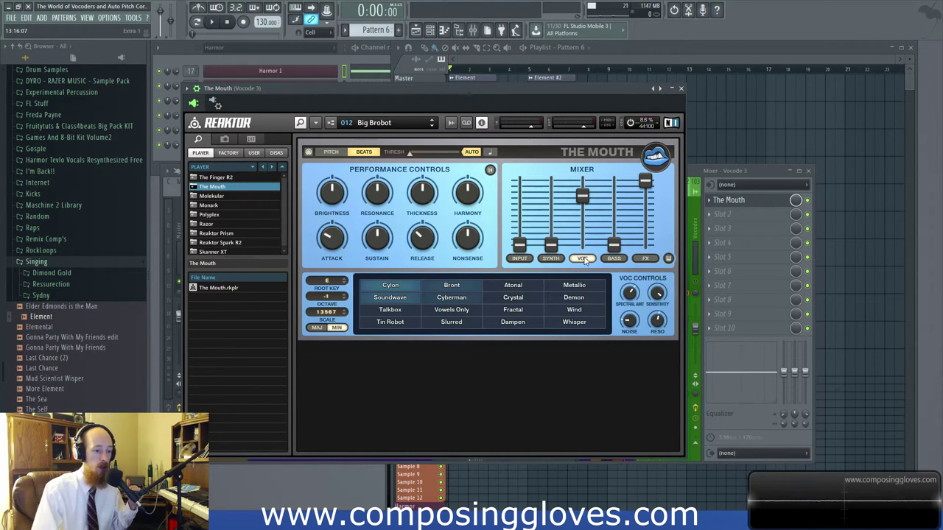
left_click(647, 259)
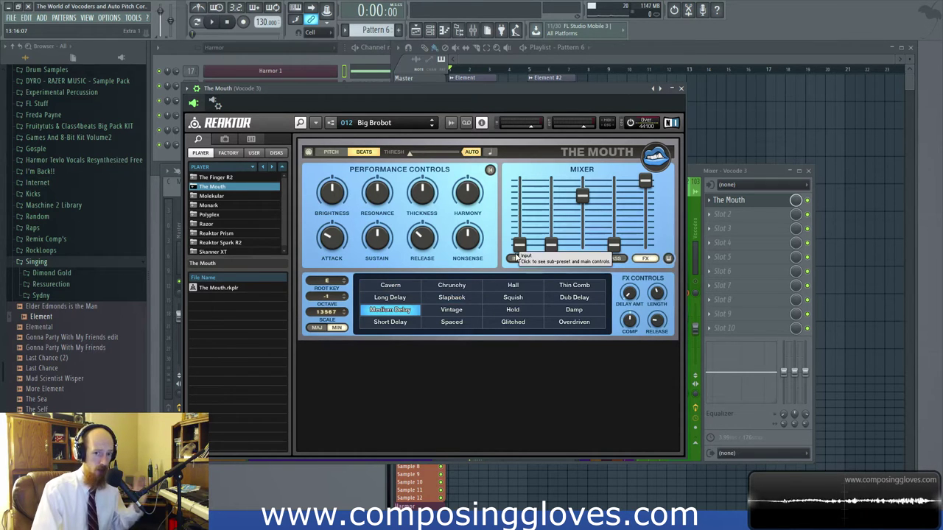
left_click(550, 258)
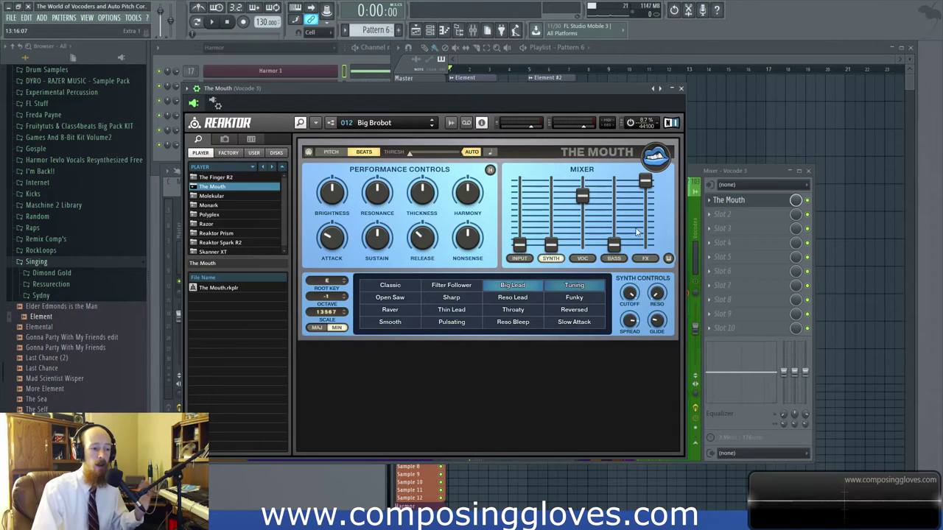
Load The Mouth's Vocal Chords 1 and Vocal Chords 2 snapshots in turn, and listen to each one
left_click(433, 124)
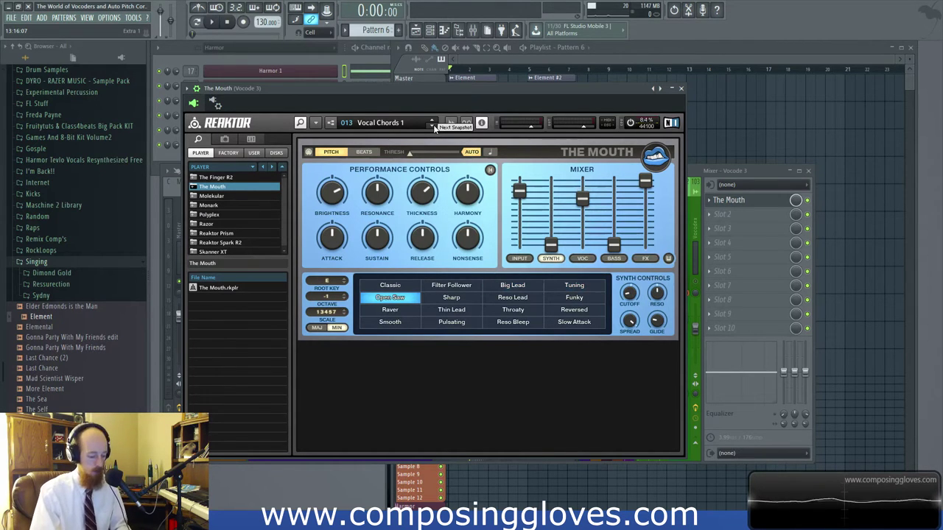
key("space")
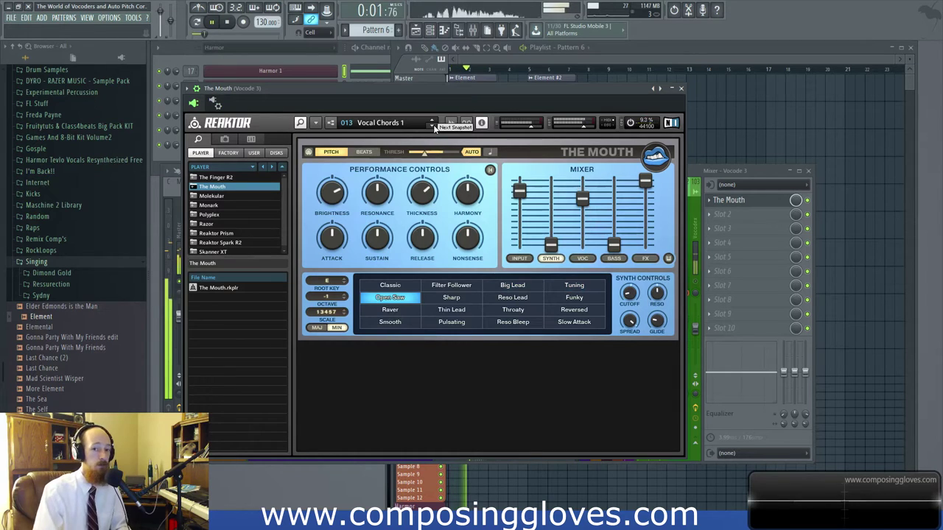
key("space")
left_click(433, 125)
key("space")
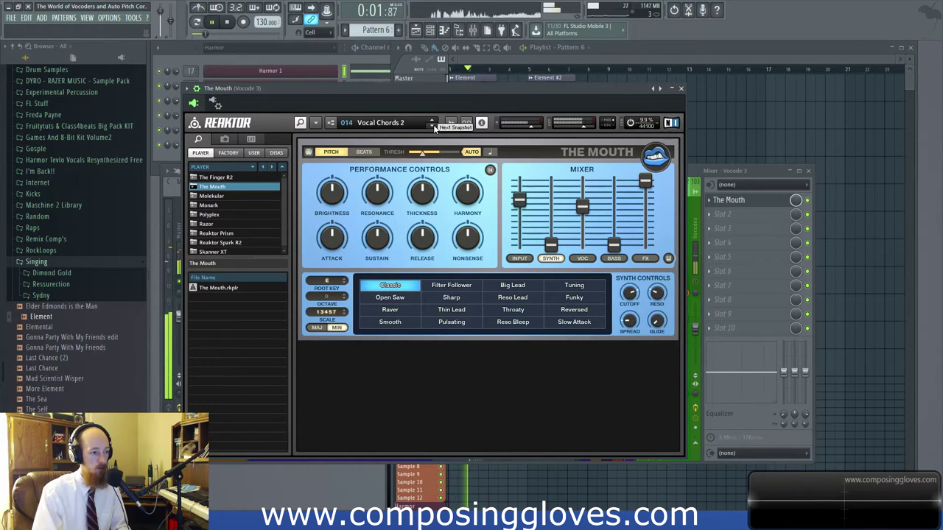
key("space")
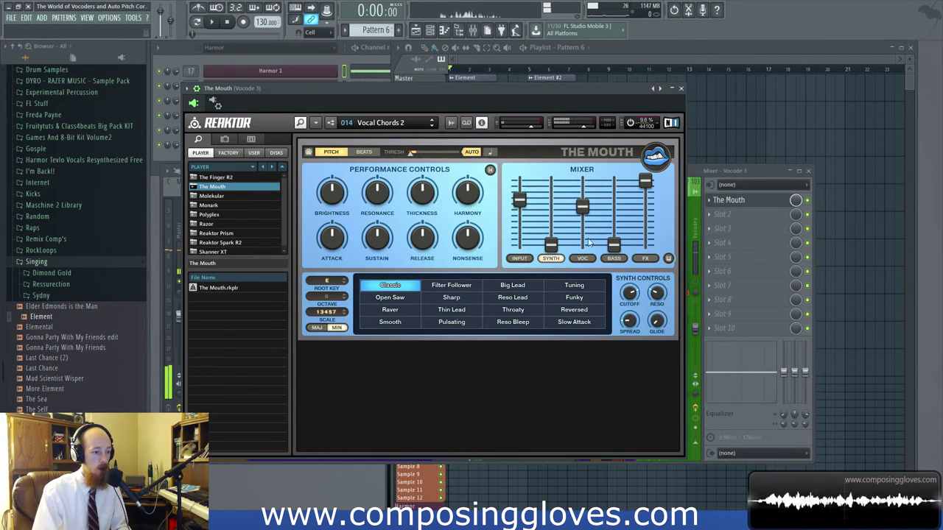
Examine the Bass and VOC sub-presets of Vocal Chords 2, and close The Mouth
left_click(614, 258)
left_click(582, 257)
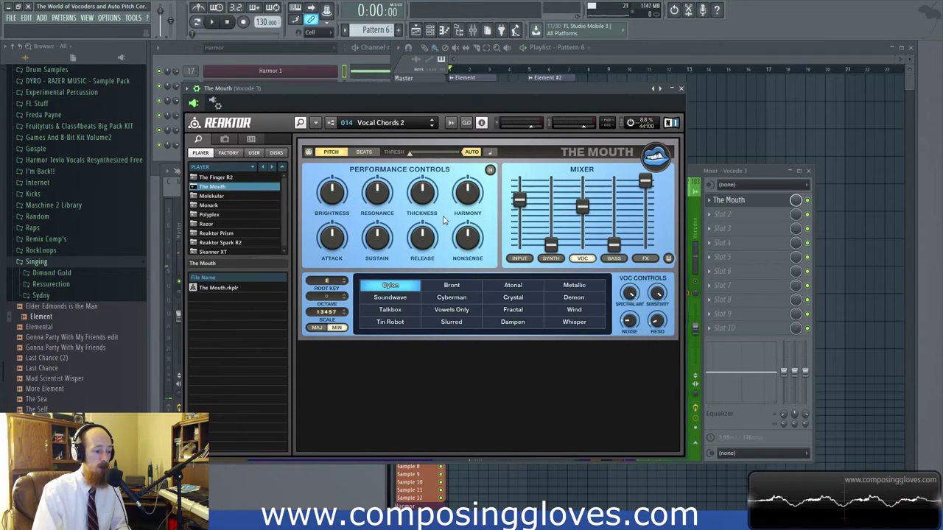
left_click(432, 121)
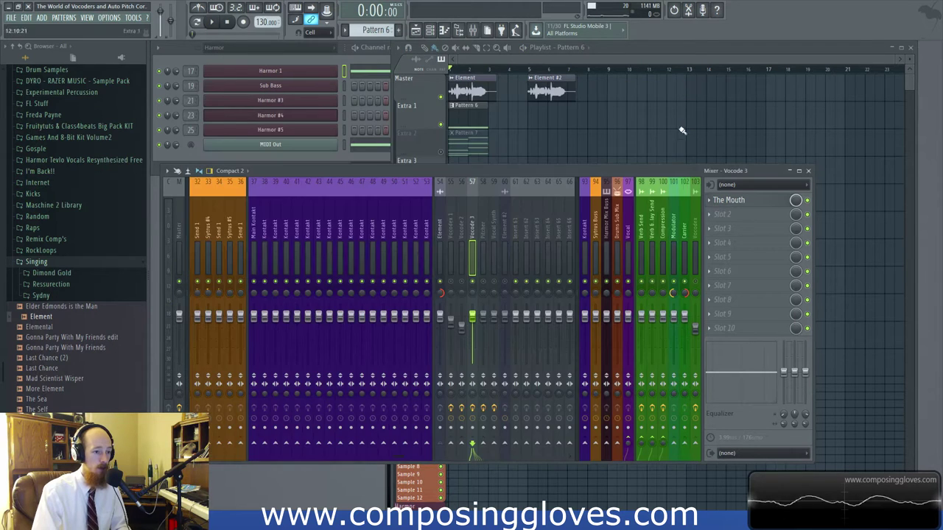
left_click(681, 88)
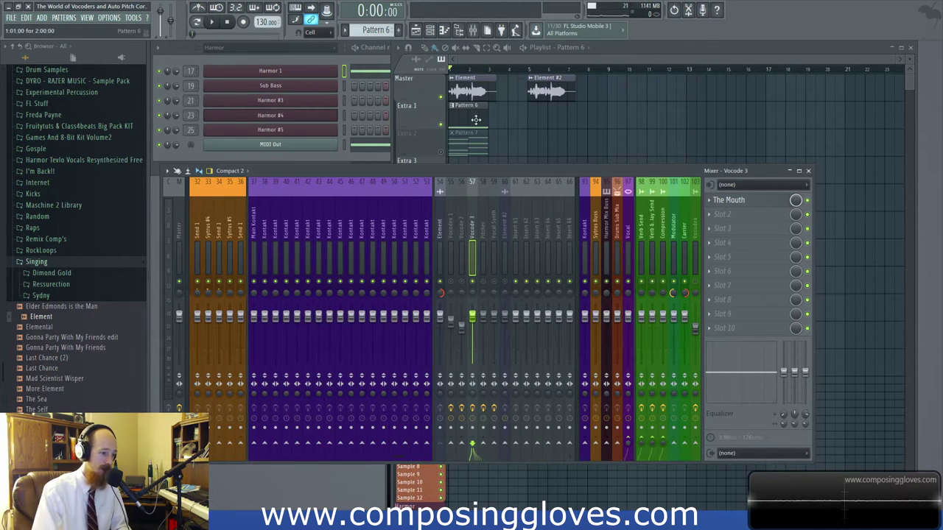
Examine the Element audio clip's sampler settings, close them and select Pattern 7 in the playlist
double_click(478, 94)
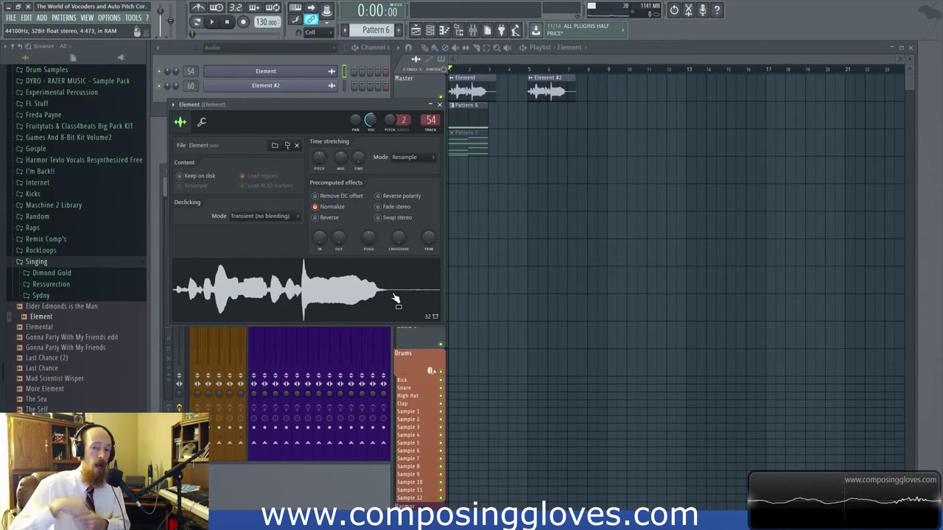
left_click(440, 104)
left_click(462, 132)
Switch the active mixer track from Vocode 3 to Pitcher, and open the Pitcher effect on it
left_click(365, 177)
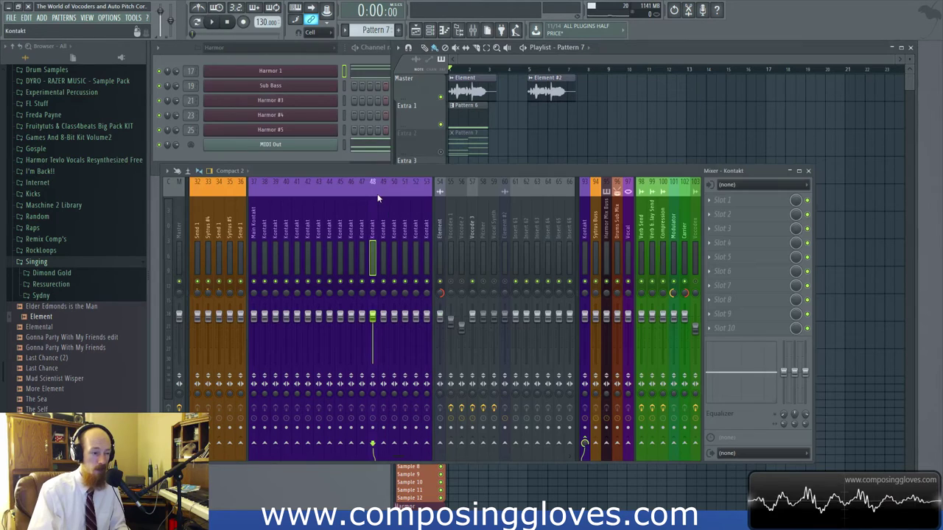
left_click(470, 209)
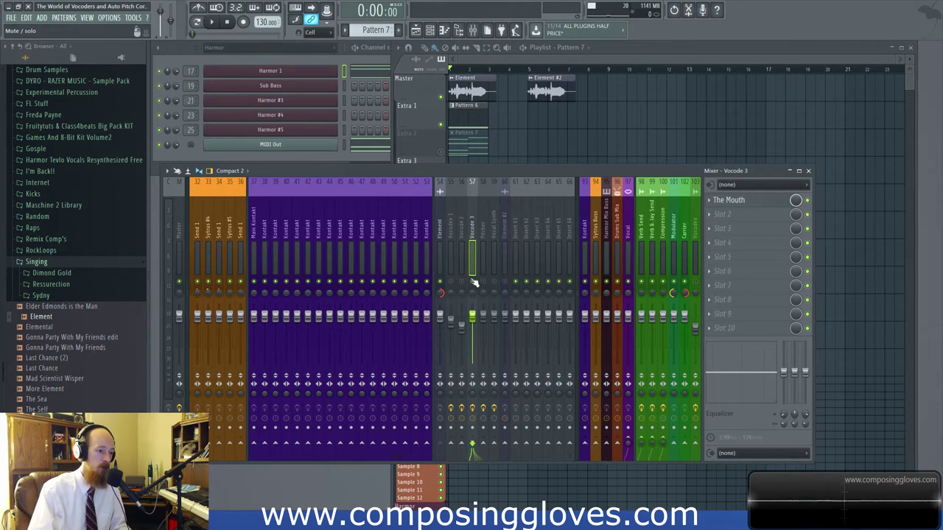
left_click(483, 234)
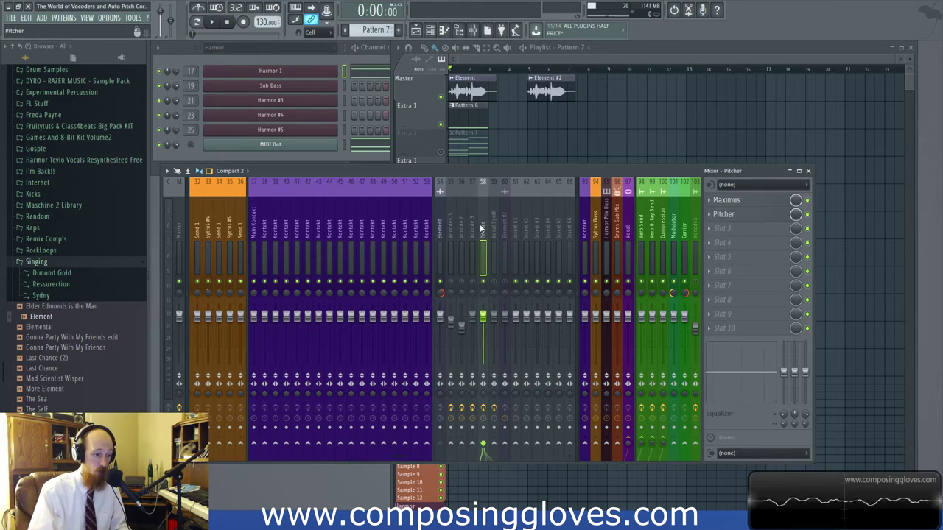
left_click(726, 219)
left_click_drag(772, 146, 442, 138)
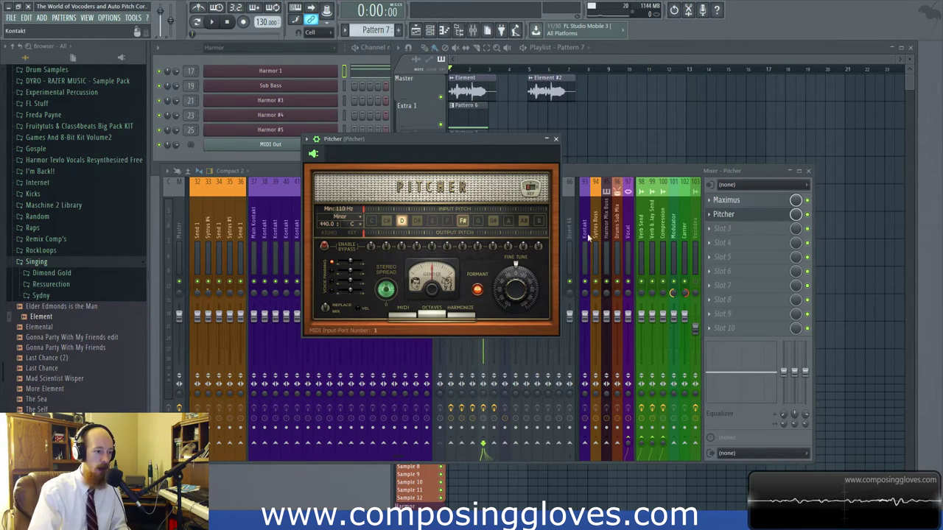
Listen to the vocal through Pitcher with Pattern 6 still active
left_click(460, 118)
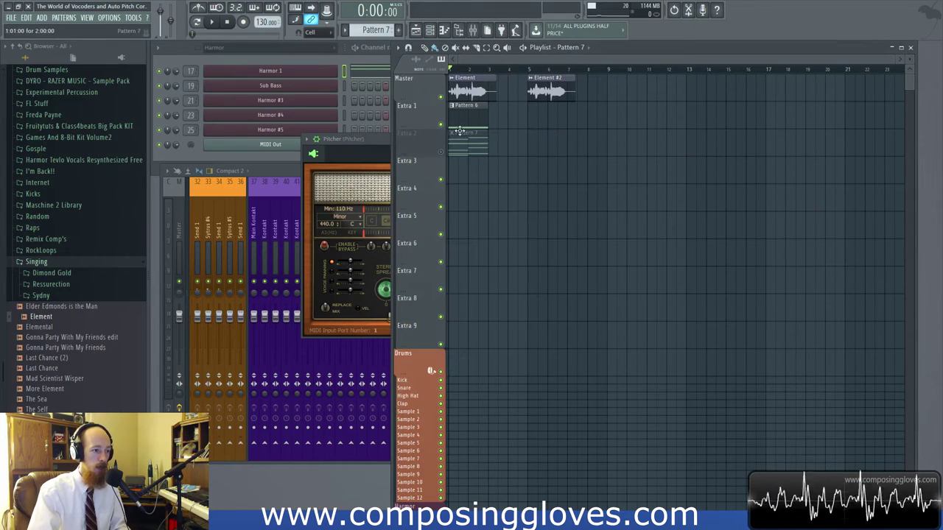
left_click(381, 139)
key("space")
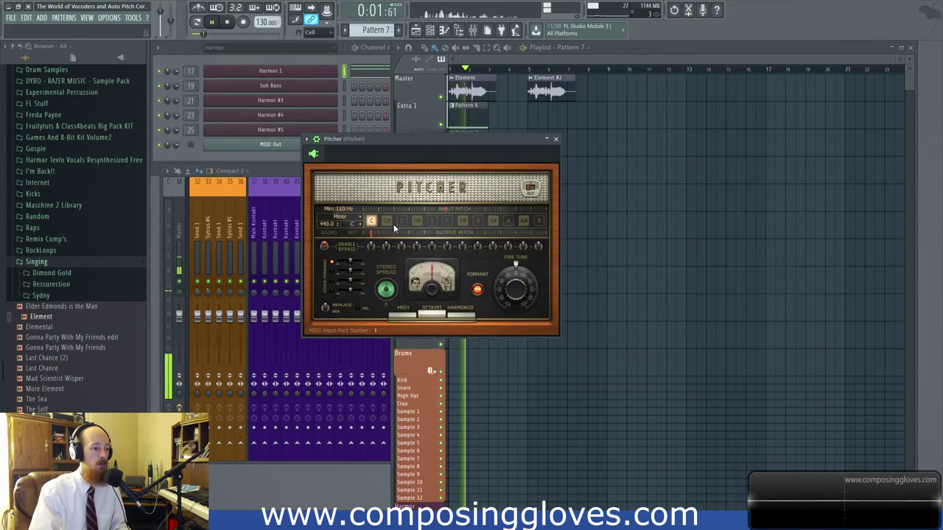
key("space")
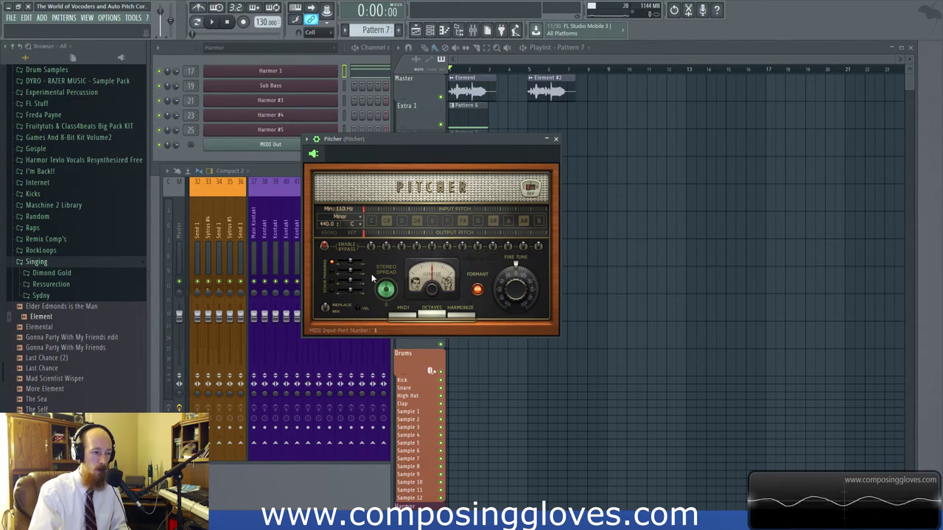
Enable the Extra 2 playlist track with Pattern 7, mute Extra 1, and listen to the harmonies through Pitcher
left_click_drag(456, 143, 465, 142)
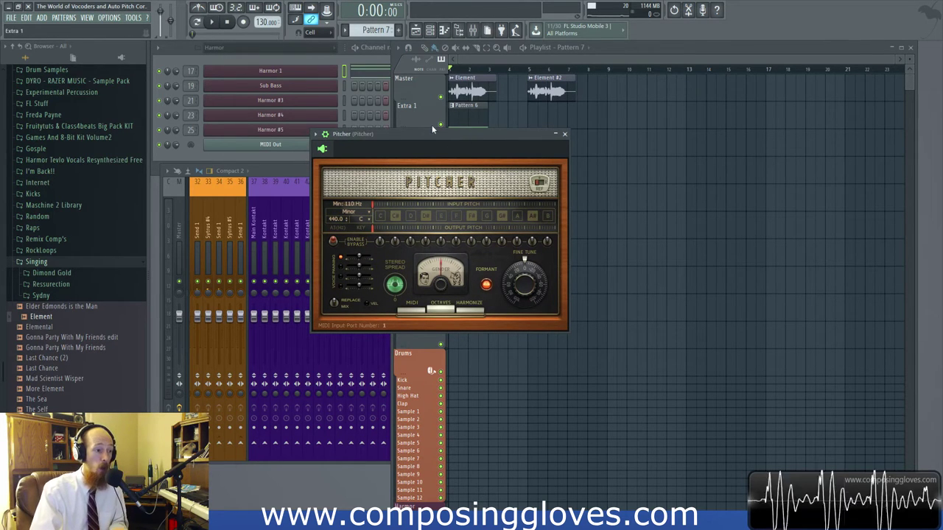
left_click(442, 146)
left_click(440, 152)
left_click(440, 124)
left_click(382, 135)
key("space")
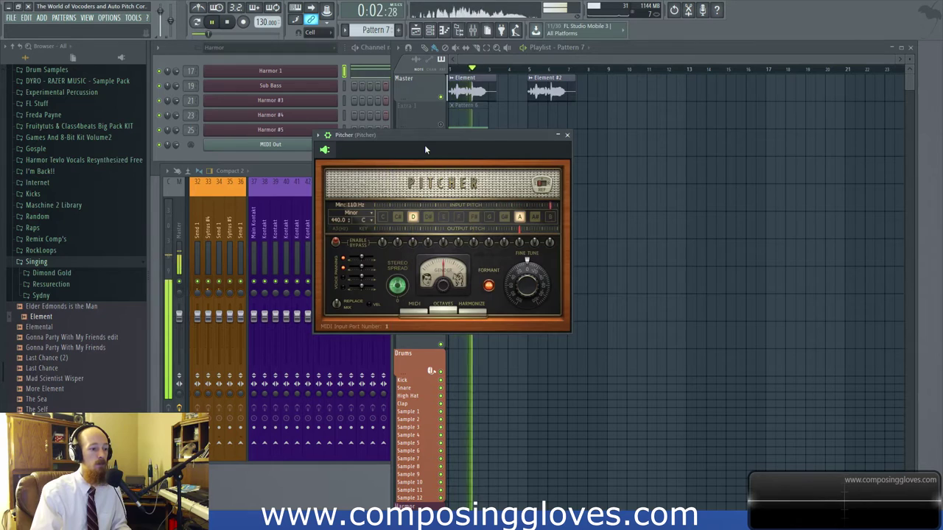
key("space")
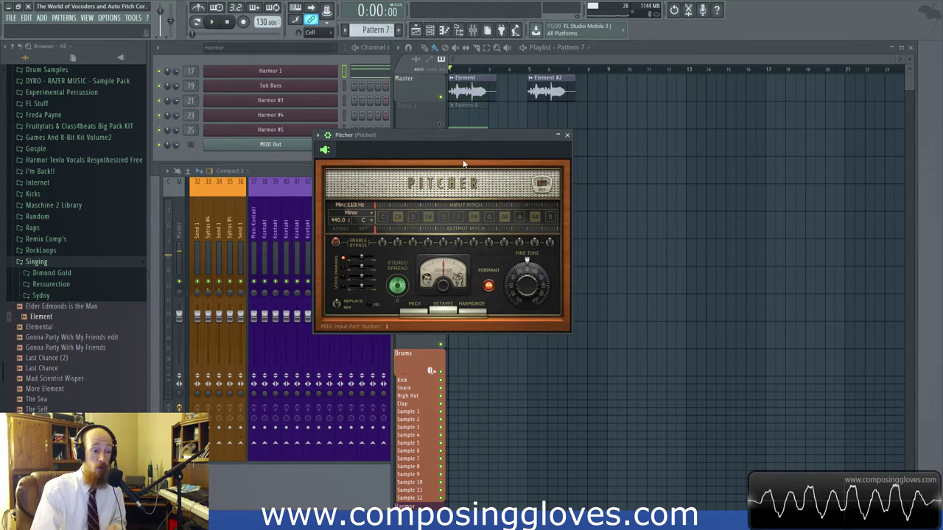
Play the Pattern 7 harmonies through Pitcher once more, and close the Pitcher window
left_click_drag(485, 139, 484, 135)
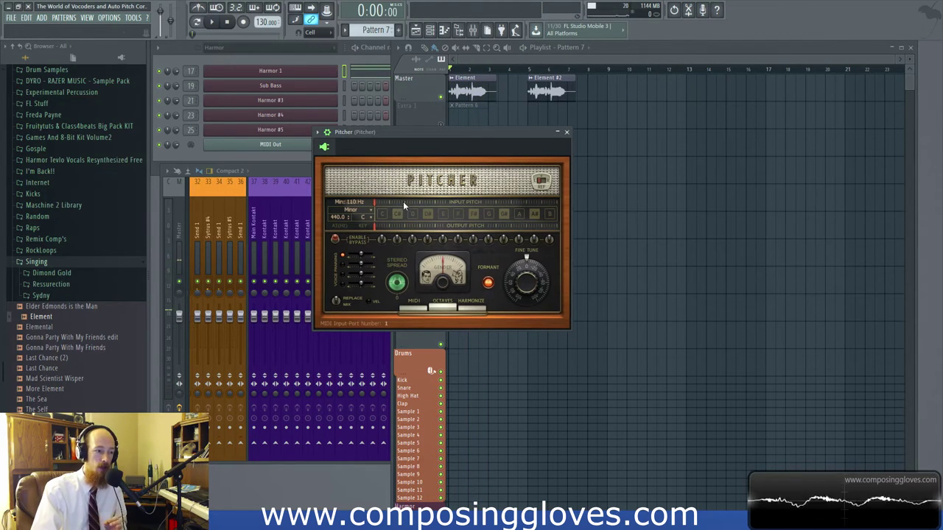
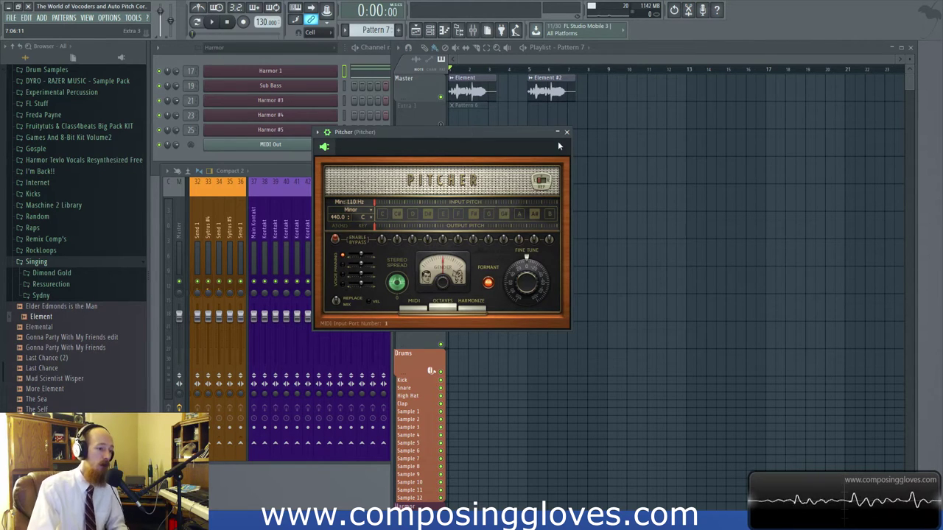
key("space")
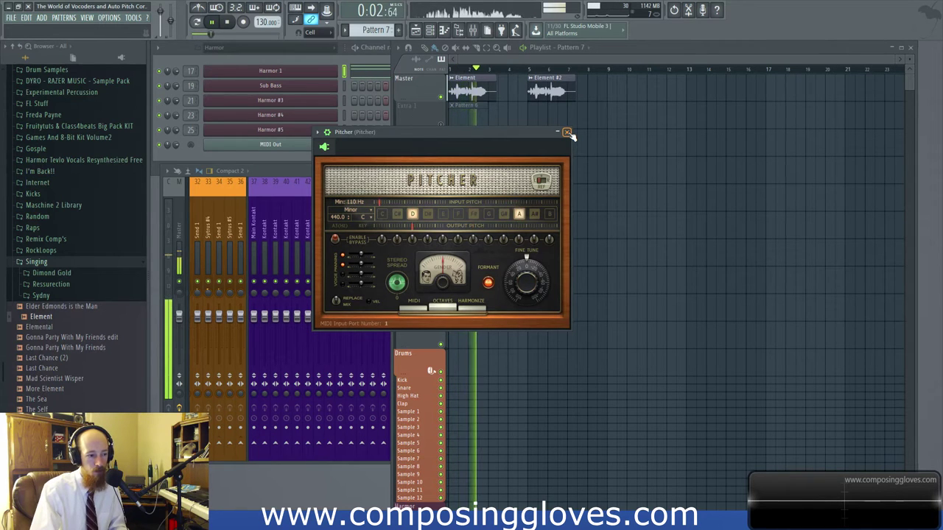
key("space")
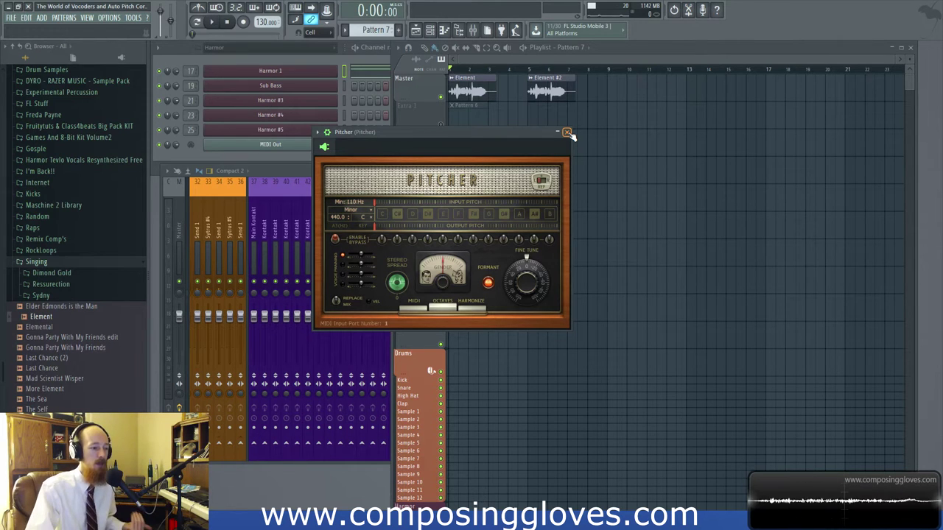
left_click(566, 132)
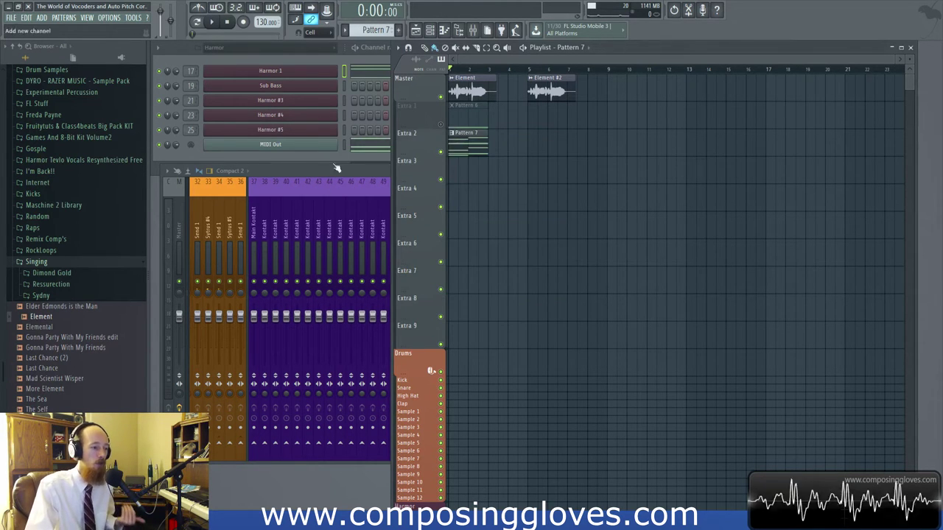
Examine the MIDI Out channel's Pattern 7 notes in the piano roll, and close it
left_click(362, 170)
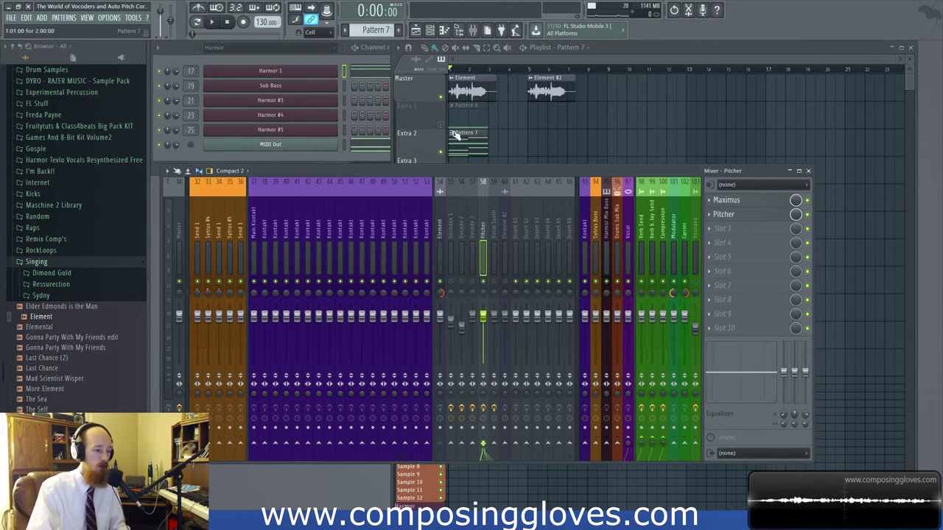
left_click(363, 150)
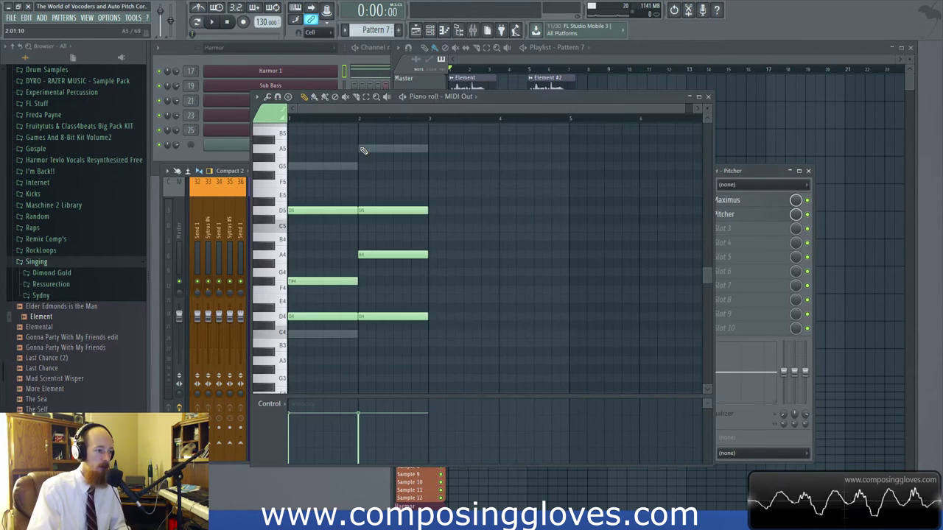
left_click(707, 96)
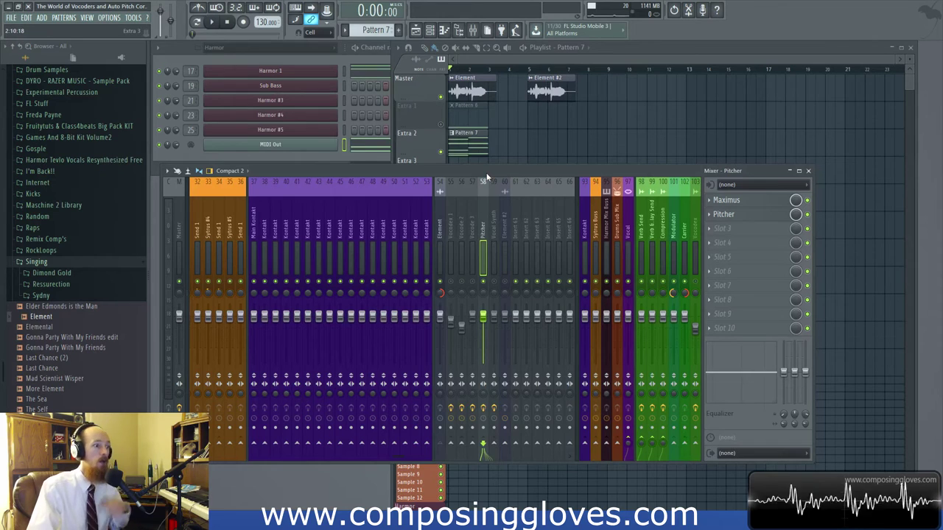
Compare Pitcher's MIDI input port with the port set in the MIDI Out channel, and close both windows
left_click(766, 218)
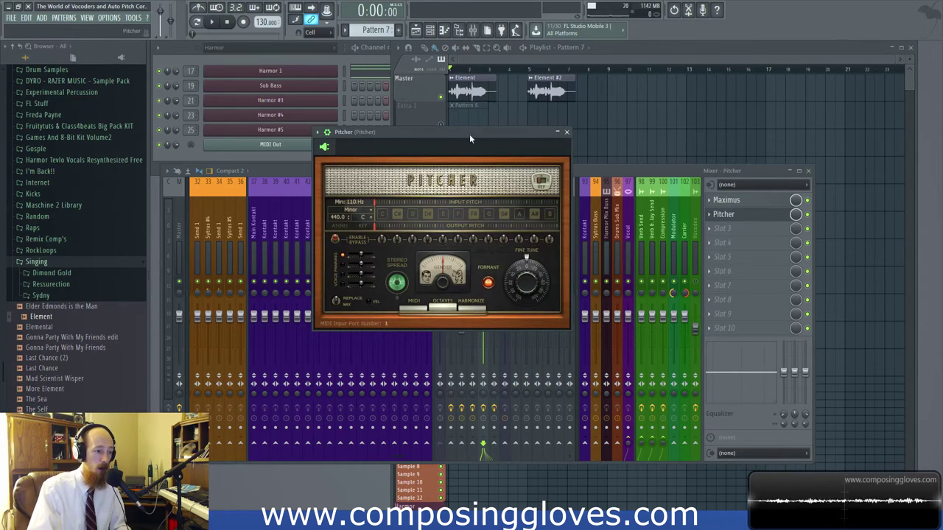
left_click_drag(469, 134, 700, 105)
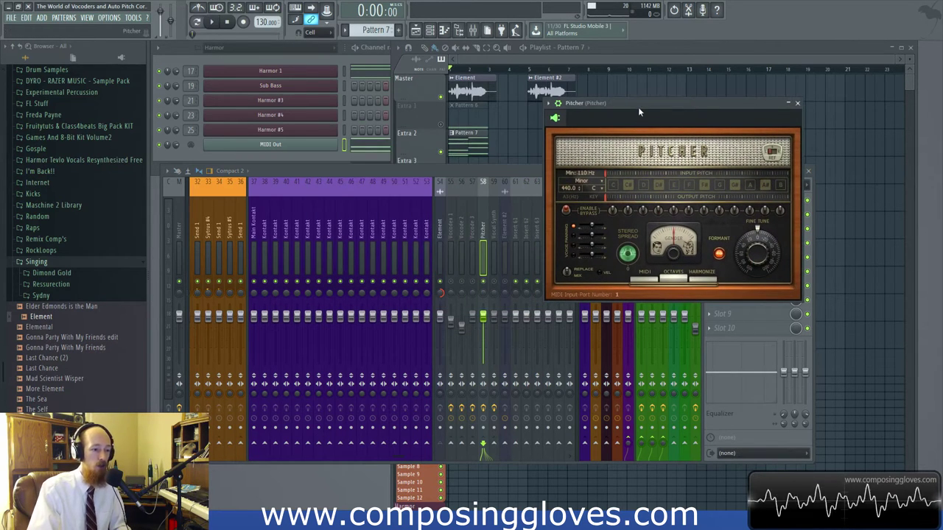
left_click_drag(641, 104, 475, 119)
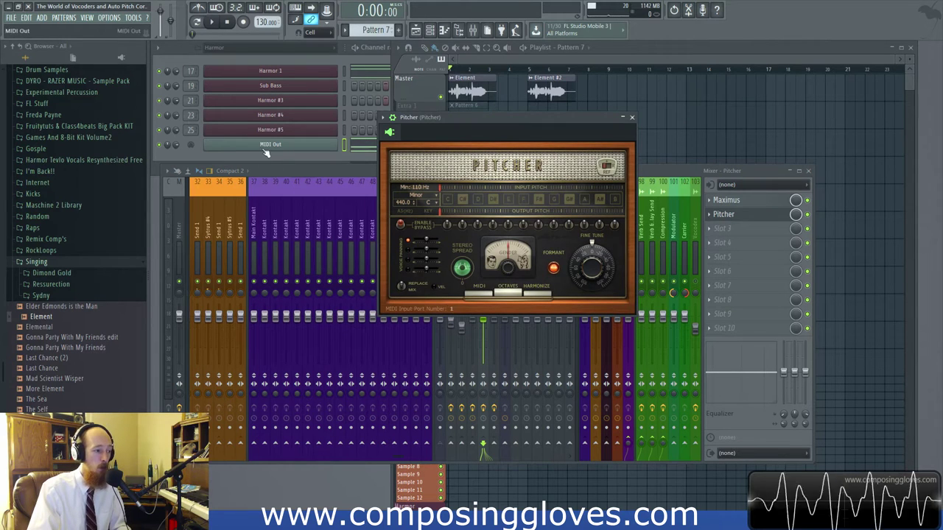
left_click(293, 147)
left_click(307, 147)
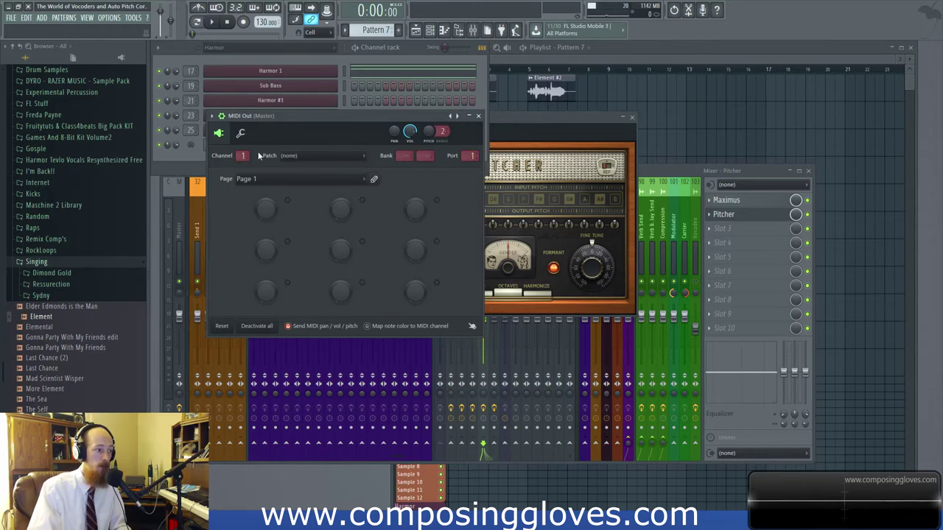
left_click(480, 118)
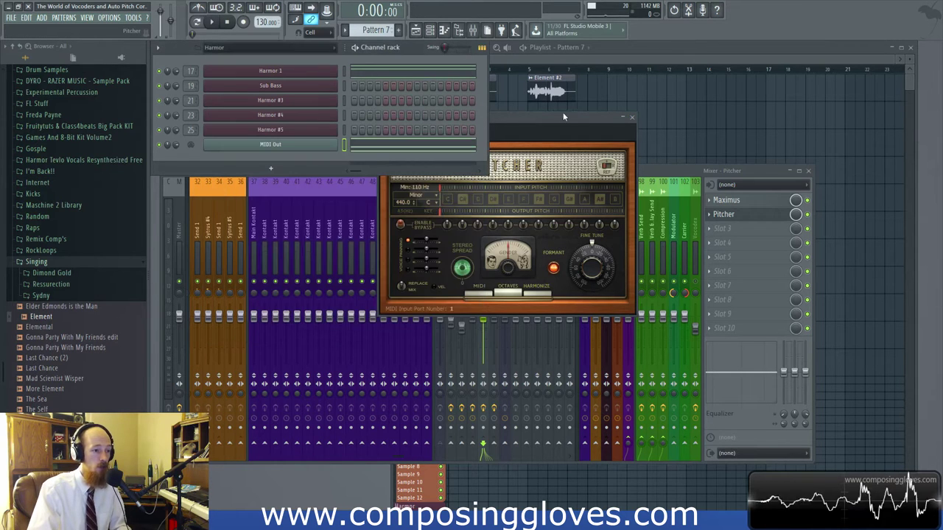
left_click(631, 117)
Open The Mouth on the Vocode 3 mixer track and examine the plugin's MIDI input and output port settings
left_click(470, 221)
left_click(759, 185)
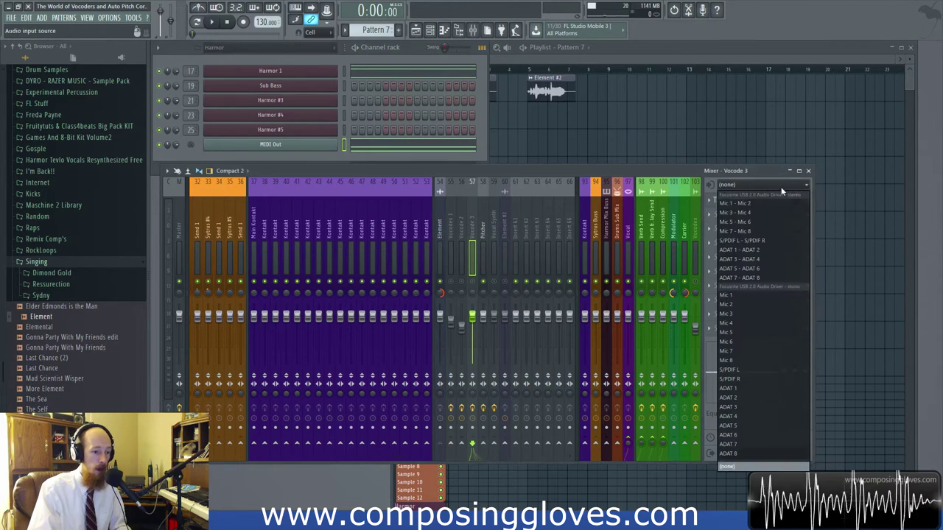
left_click(740, 203)
left_click(743, 206)
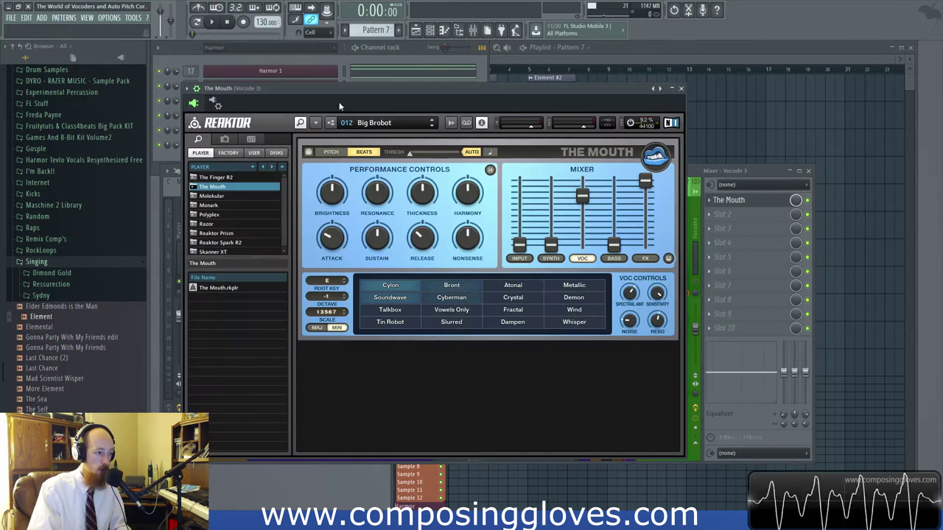
left_click(218, 106)
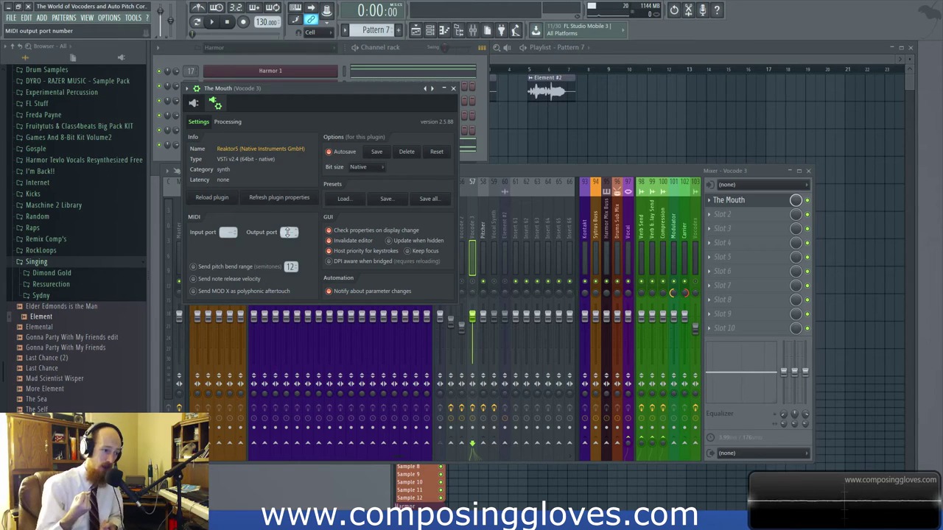
scroll(229, 232, "up", 1)
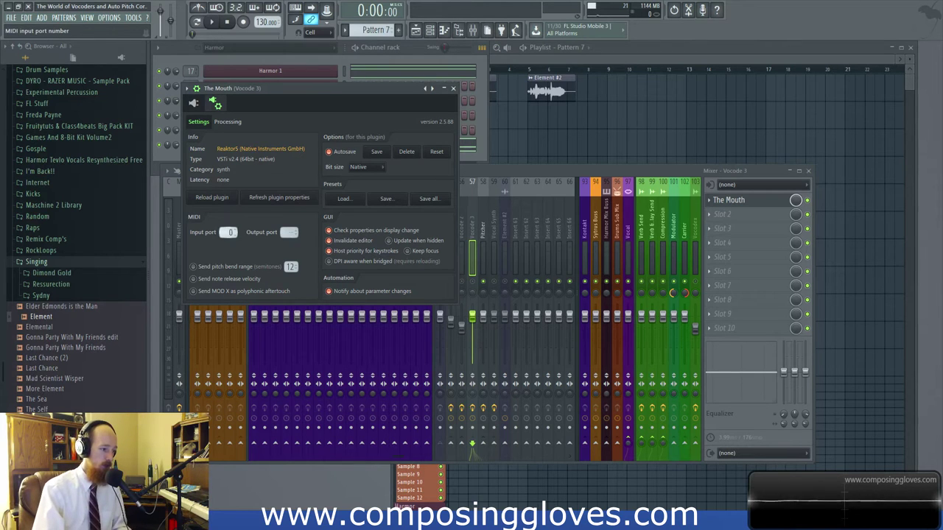
left_click_drag(335, 87, 521, 89)
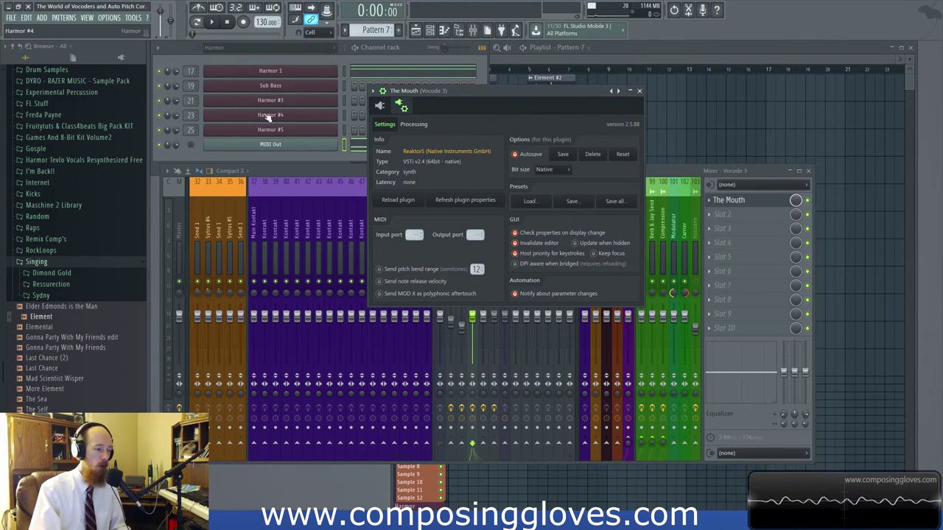
Check the MIDI Out channel's port against The Mouth's MIDI settings, return to The Mouth's interface, and close it
left_click(273, 145)
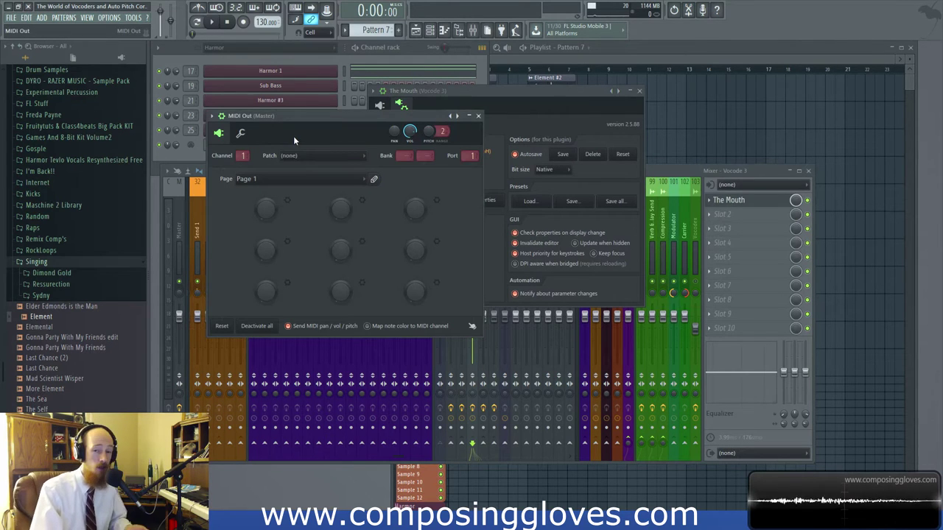
left_click(478, 115)
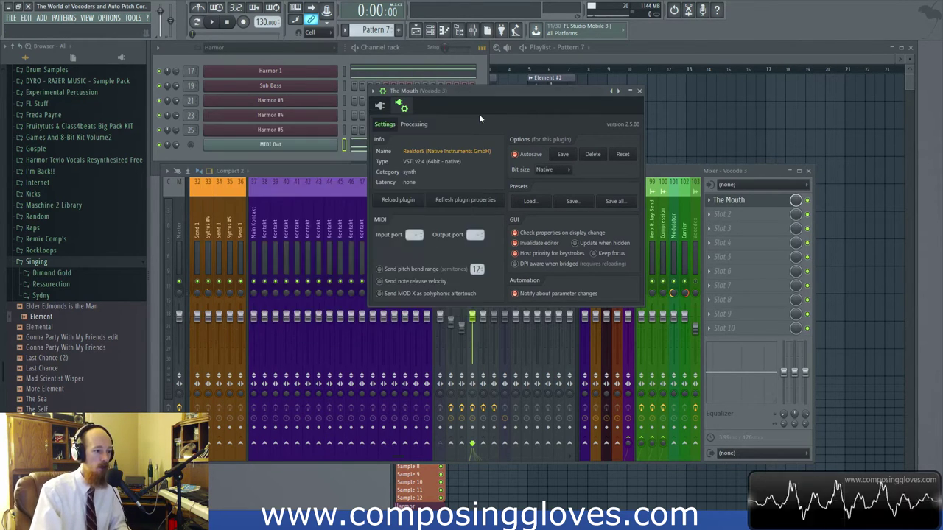
left_click(380, 106)
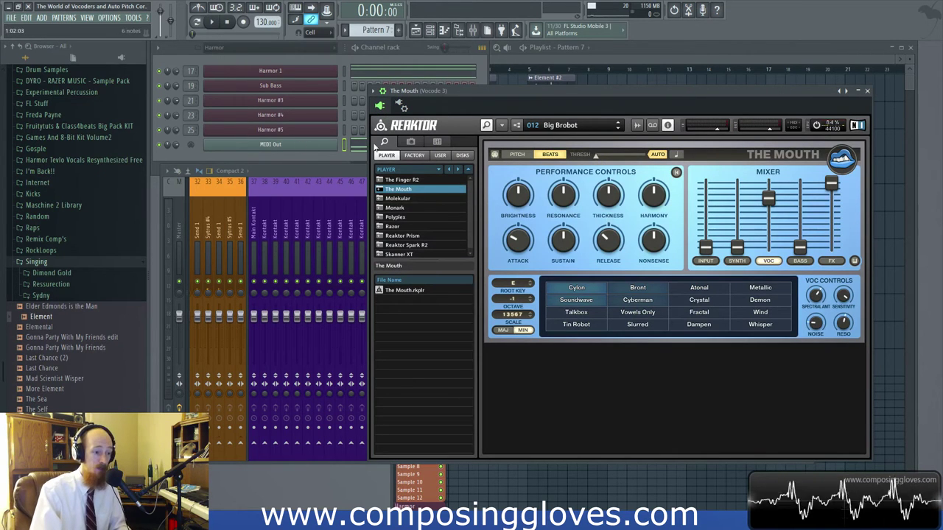
left_click(403, 107)
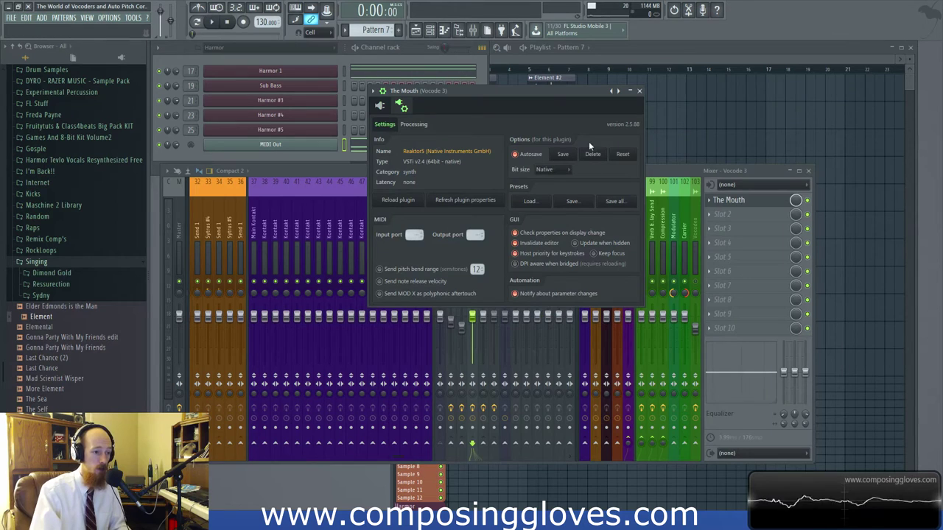
left_click(404, 109)
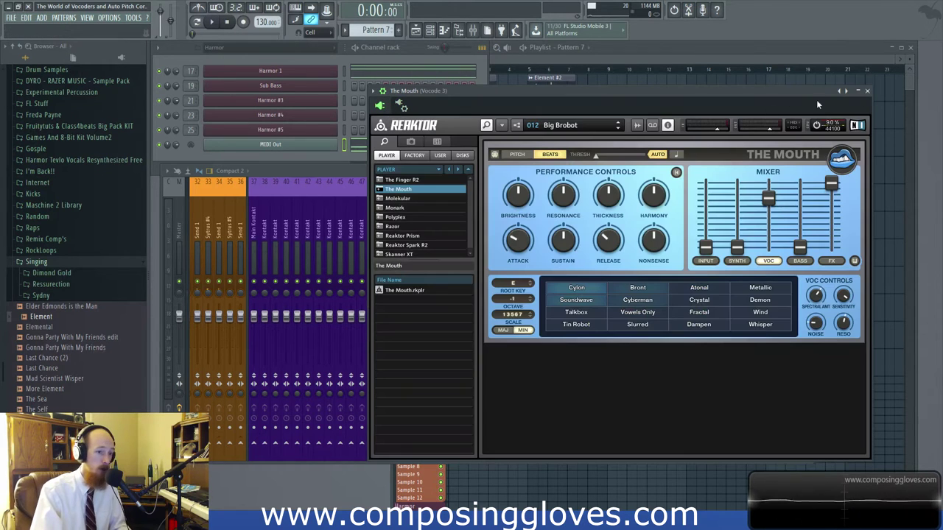
left_click(867, 91)
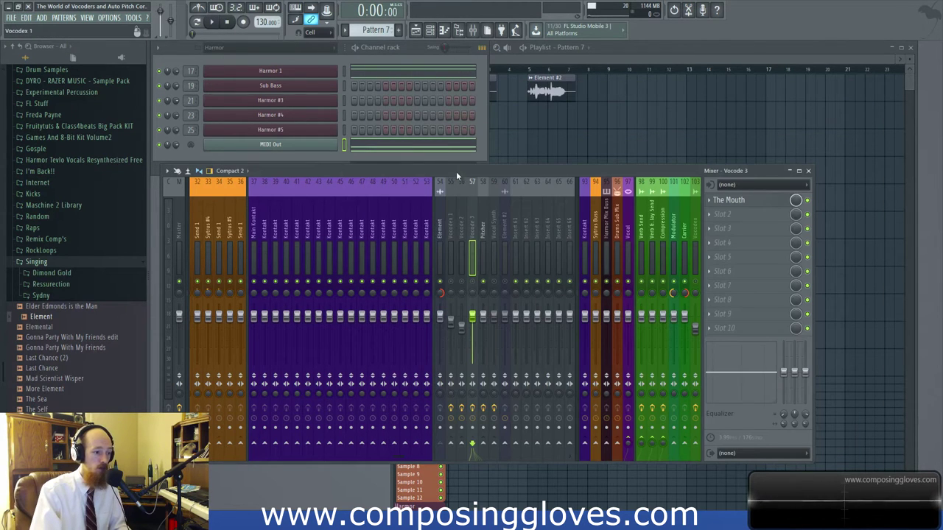
Open iZotope VocalSynth on the Vocal Synth mixer track and look through the vocoder's oscillator types
left_click(485, 224)
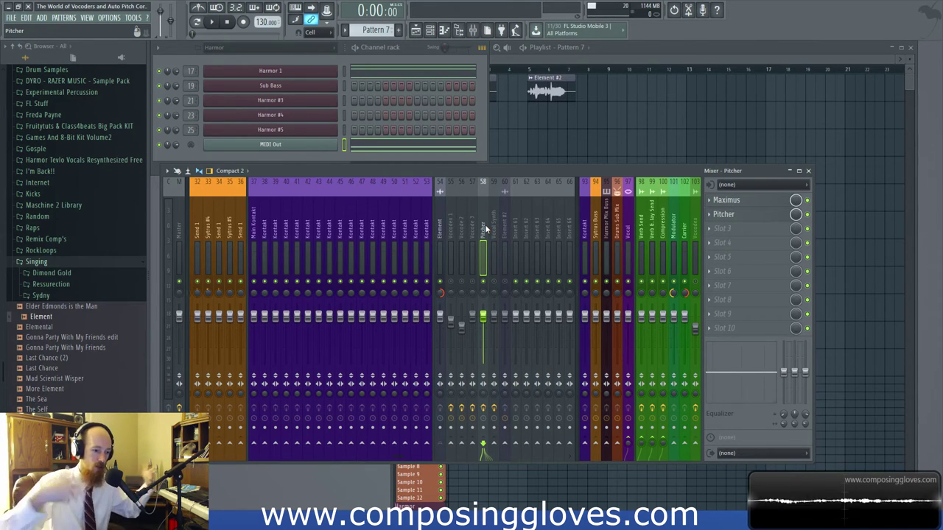
left_click(494, 228)
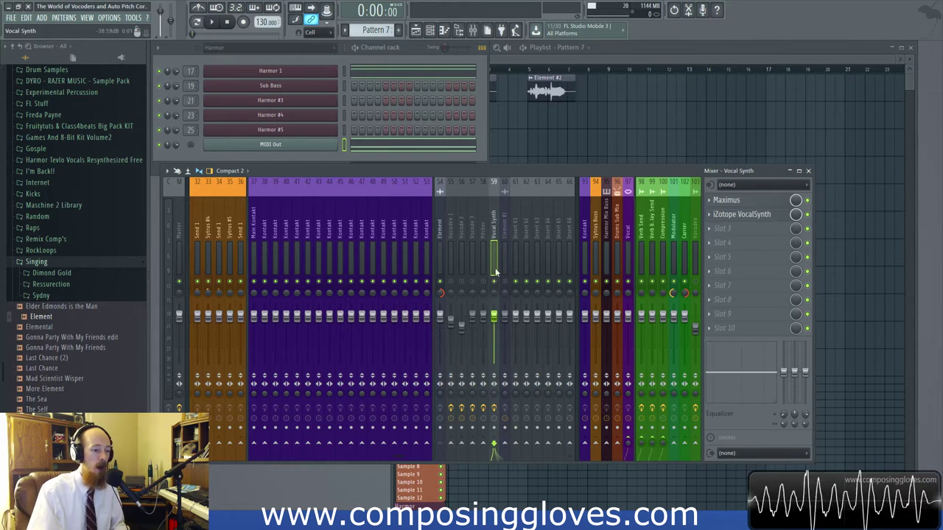
left_click(736, 213)
left_click_drag(656, 121, 462, 106)
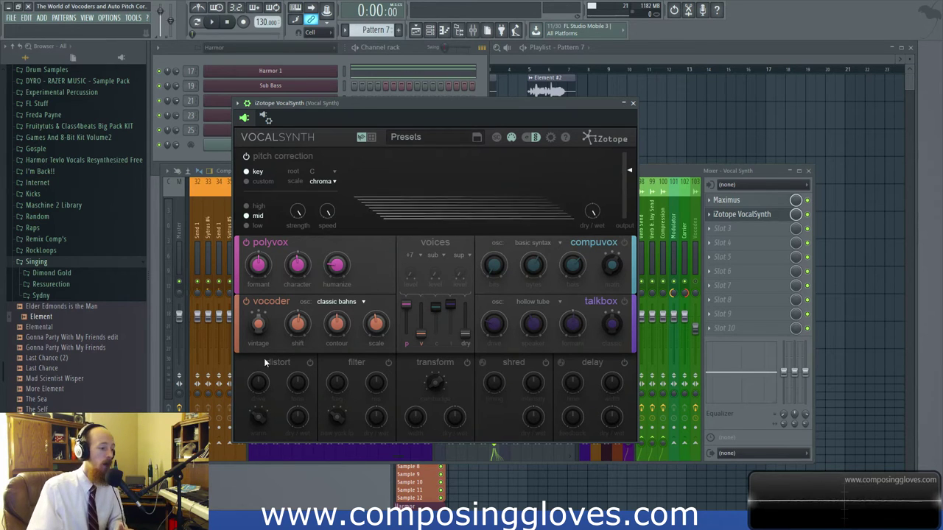
left_click(350, 302)
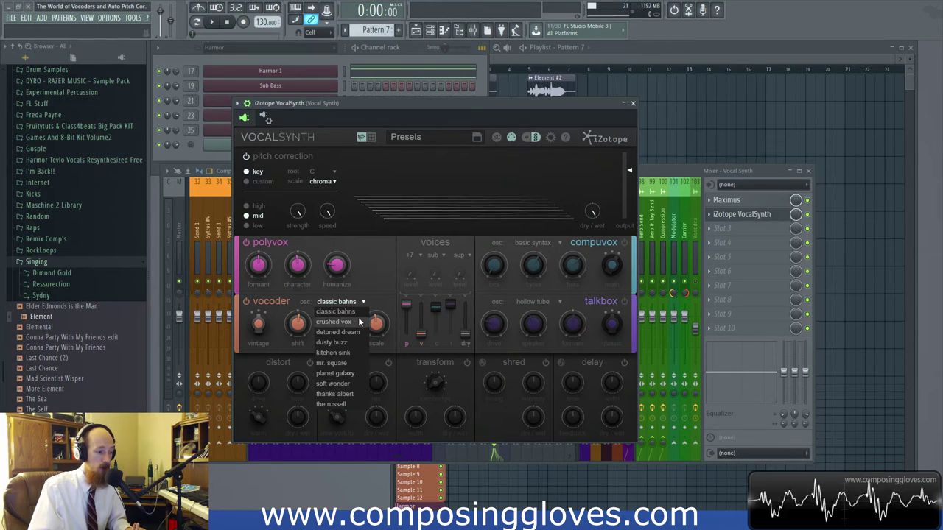
left_click(384, 302)
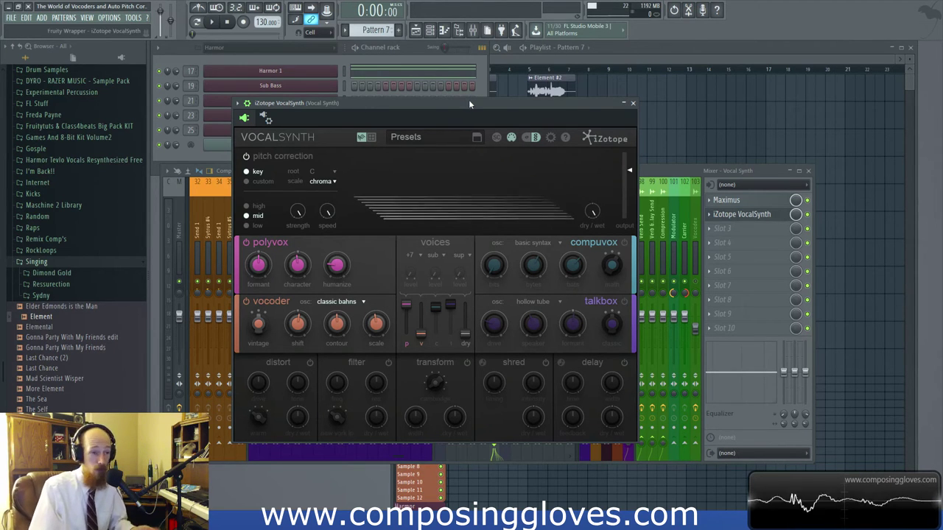
left_click_drag(468, 100, 459, 107)
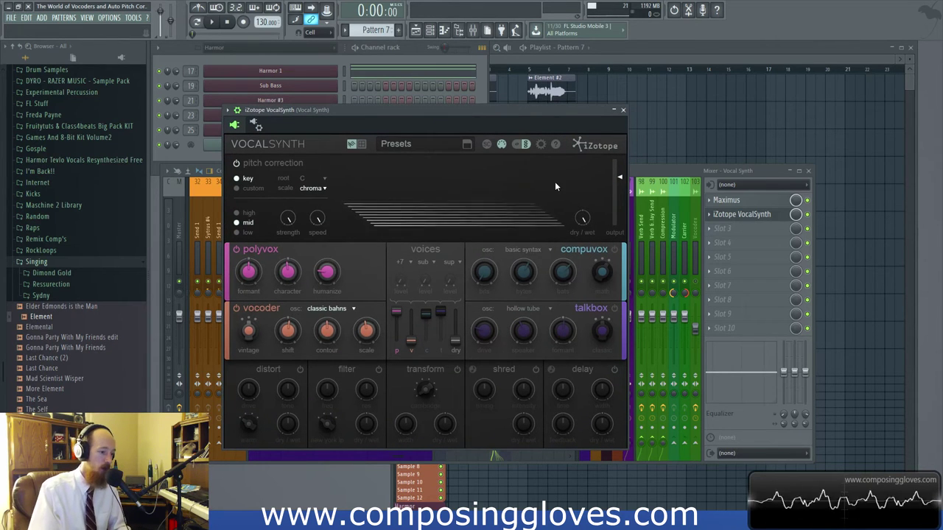
Listen to the Pattern 7 harmonies through VocalSynth twice, the second time with the mixer in front to watch the track levels
mouse_move(272, 315)
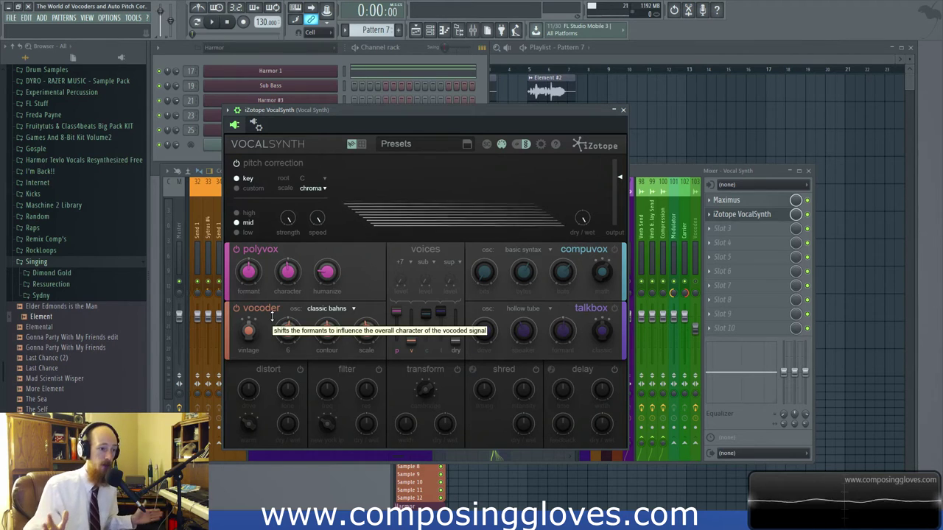
key("space")
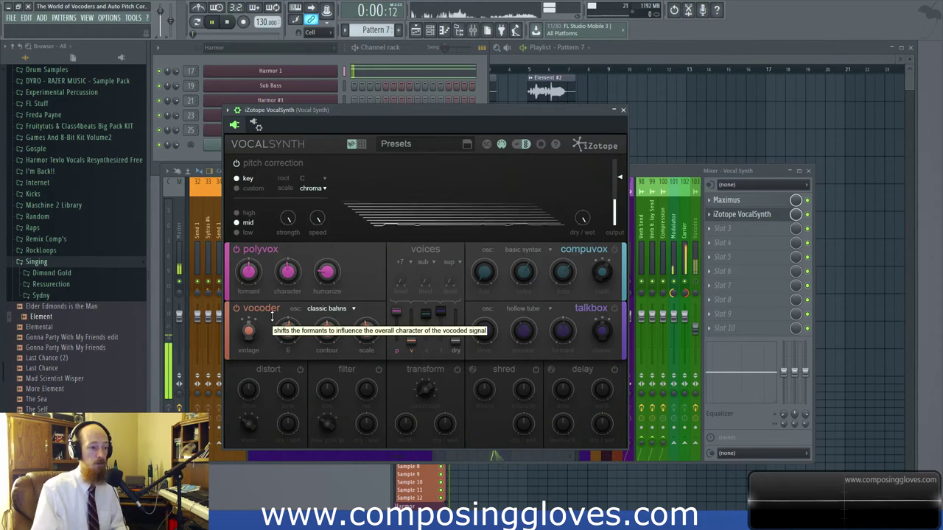
left_click_drag(425, 110, 547, 100)
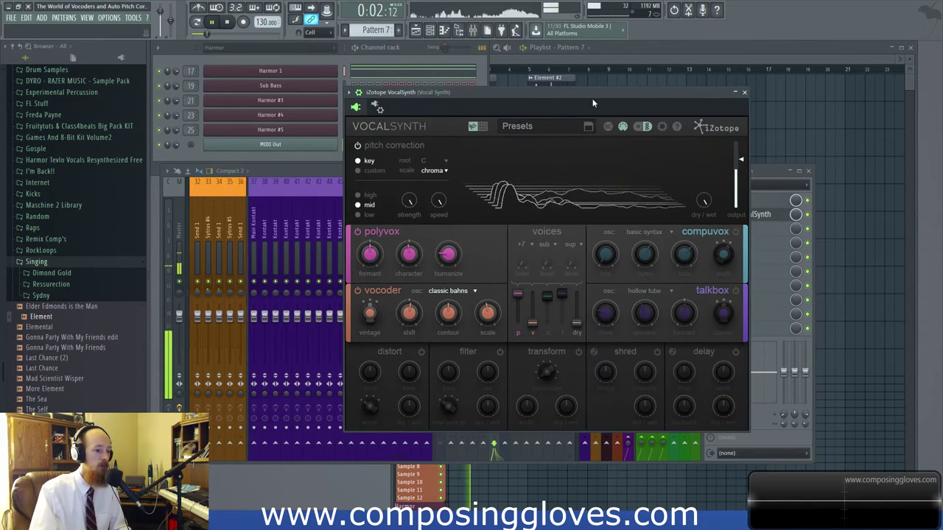
key("space")
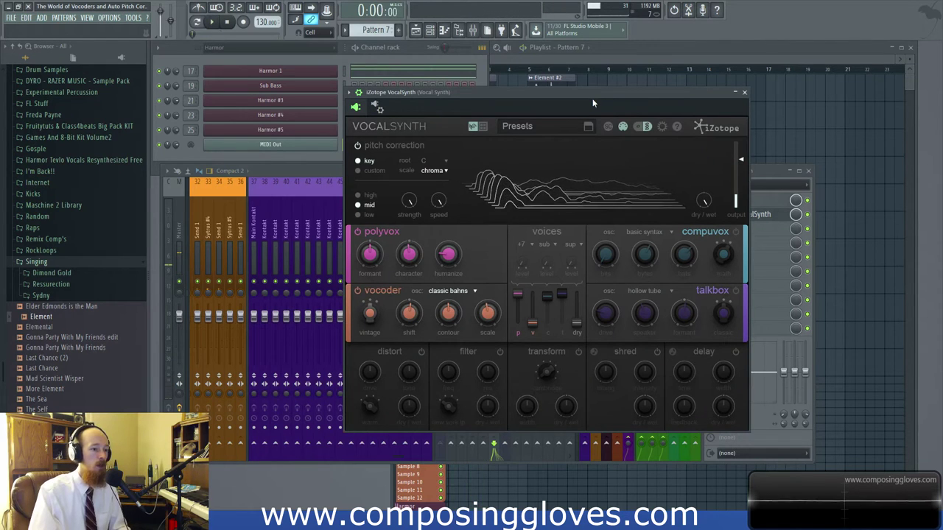
left_click_drag(592, 103, 523, 107)
left_click(765, 176)
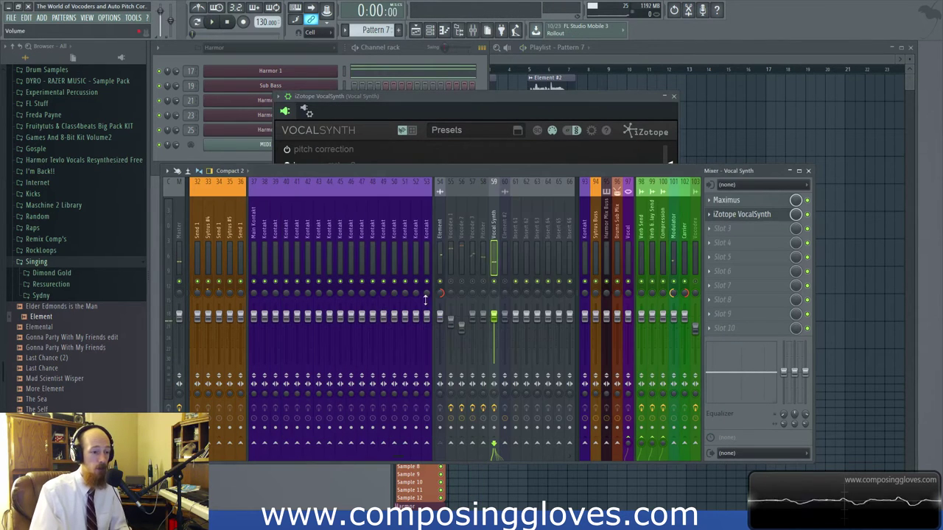
key("space")
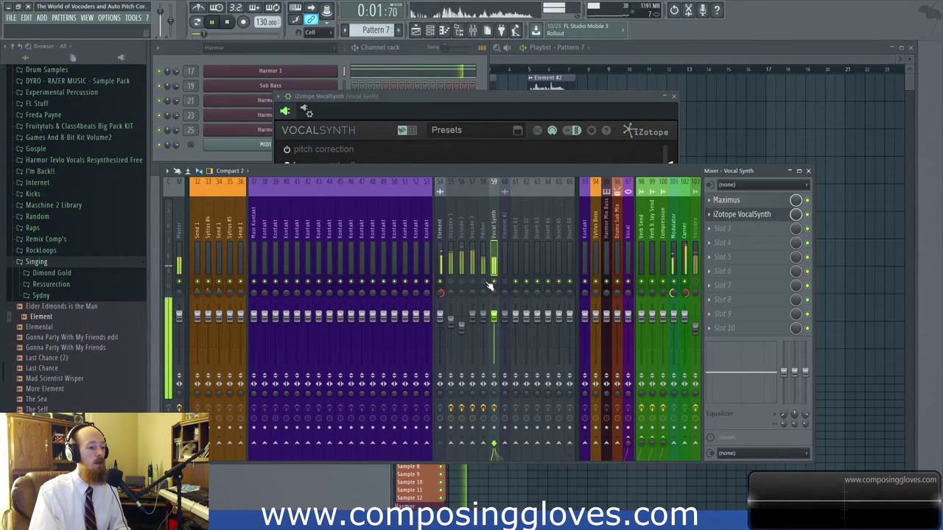
key("space")
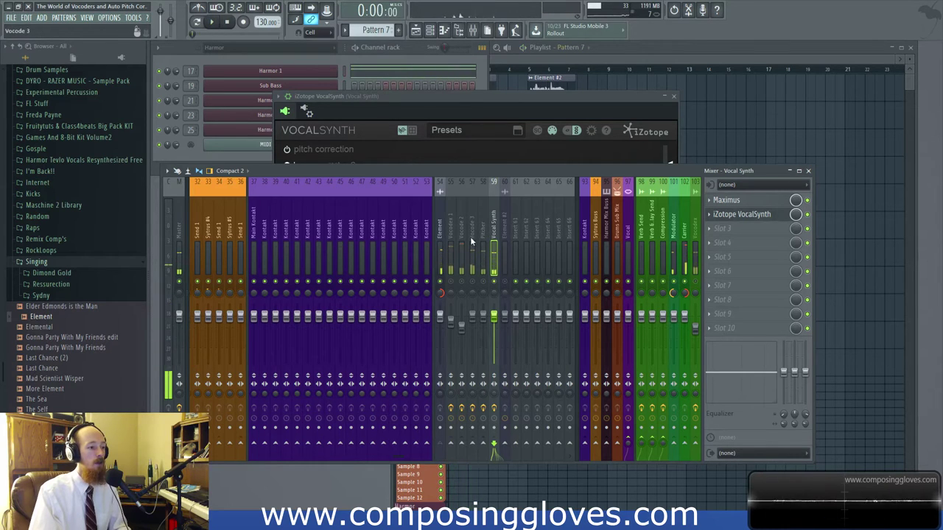
Unmute the Pitcher mixer track alongside Vocal Synth, look briefly at the Pitcher plugin, and reselect the Vocal Synth track
left_click(482, 282)
left_click(736, 213)
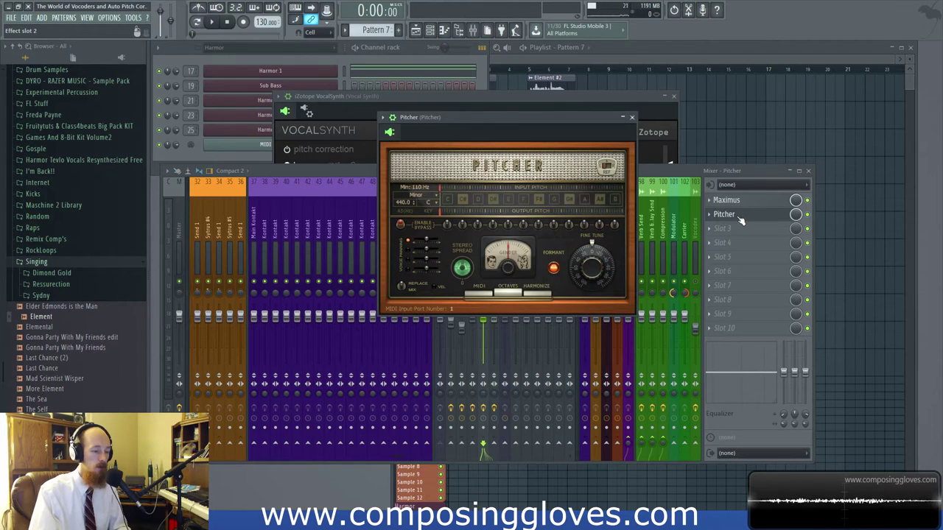
left_click(738, 216)
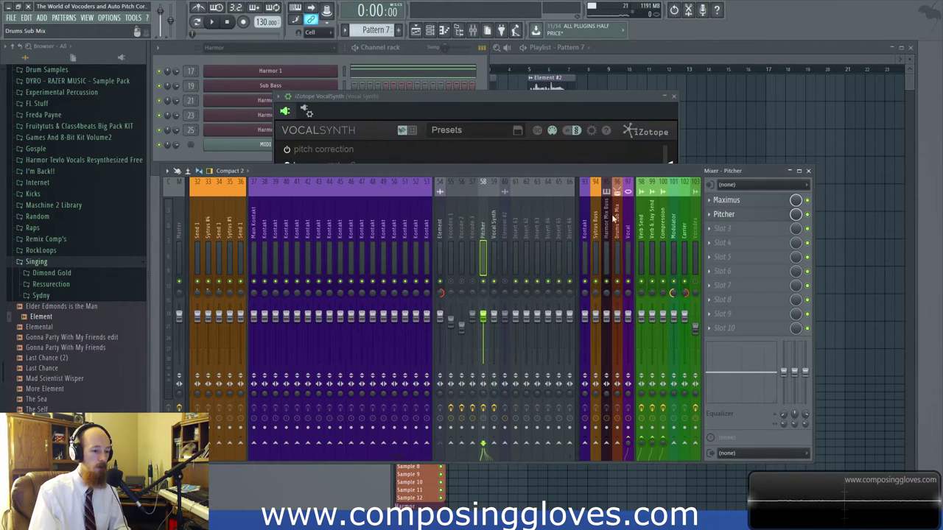
left_click(495, 222)
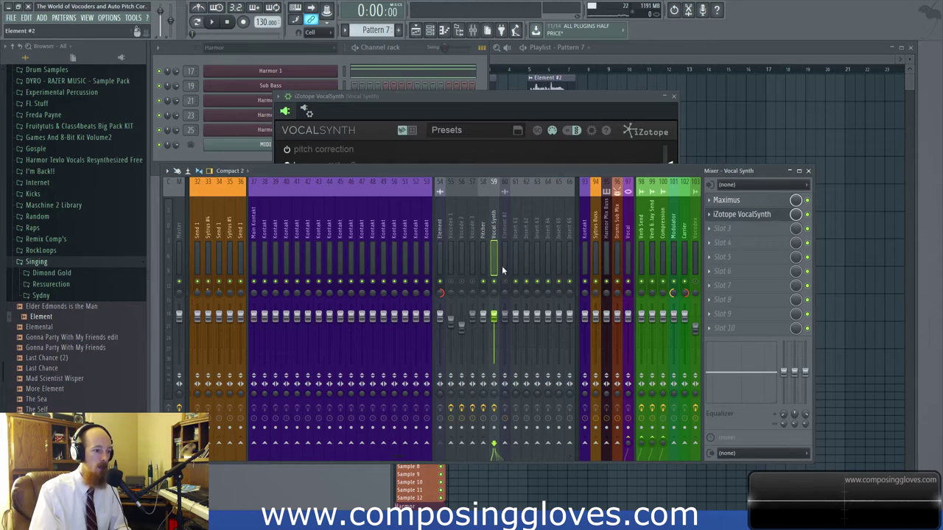
Open the MIDI Out channel's Pattern 7 notes in the piano roll and transpose all of them down one octave
left_click(220, 154)
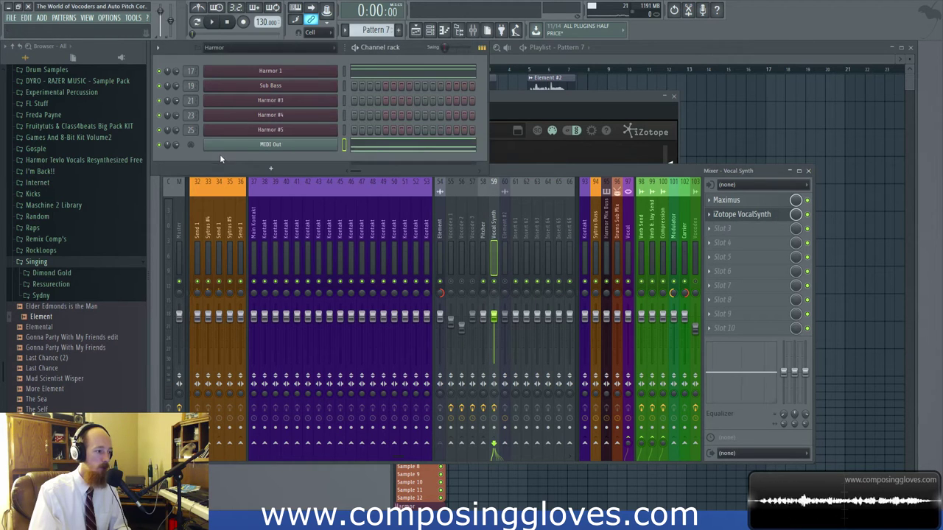
left_click(421, 142)
scroll(307, 162, "down", 5)
left_click_drag(284, 144, 291, 180)
scroll(291, 180, "up", 1)
key("ctrl+a")
scroll(295, 191, "up", 3)
scroll(309, 250, "down", 4)
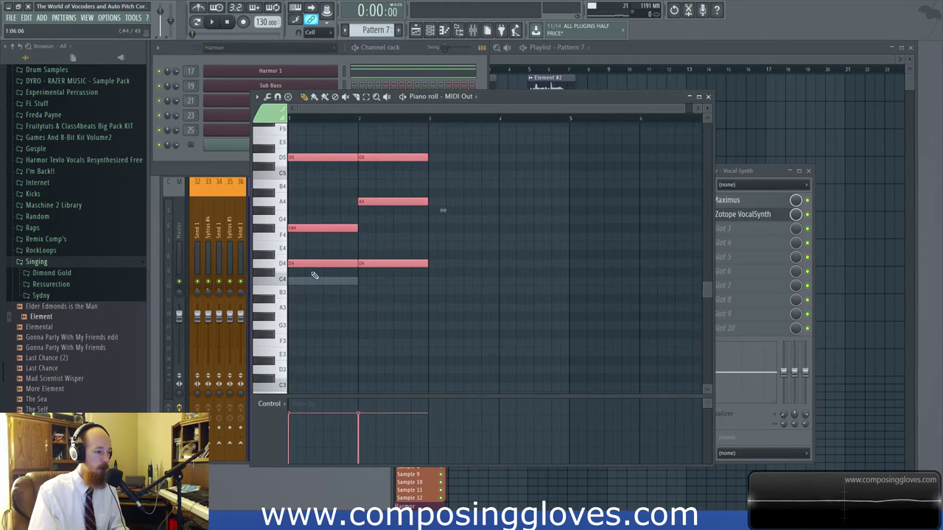
left_click_drag(305, 235, 304, 343)
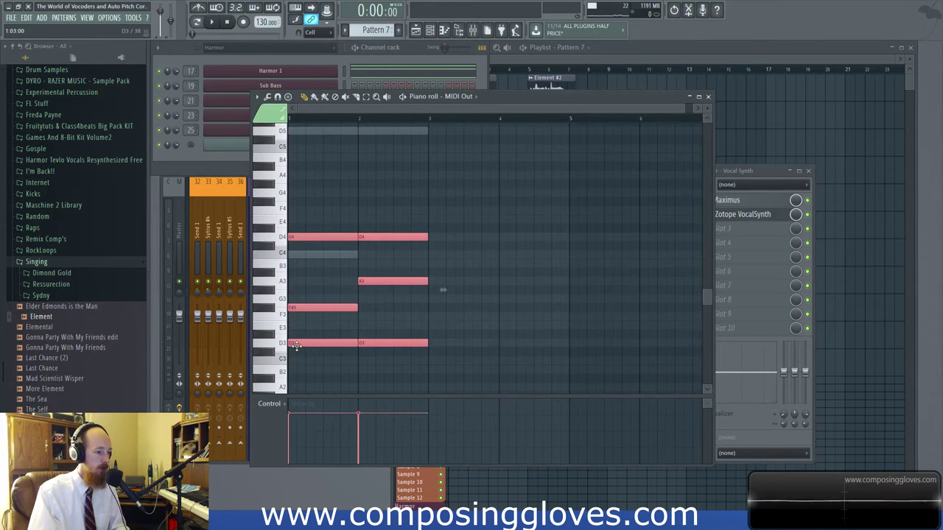
Play the lowered Pattern 7 notes repeatedly with the mixer in front, comparing Vocal Synth with and without the Pitcher track
key("space")
left_click(780, 221)
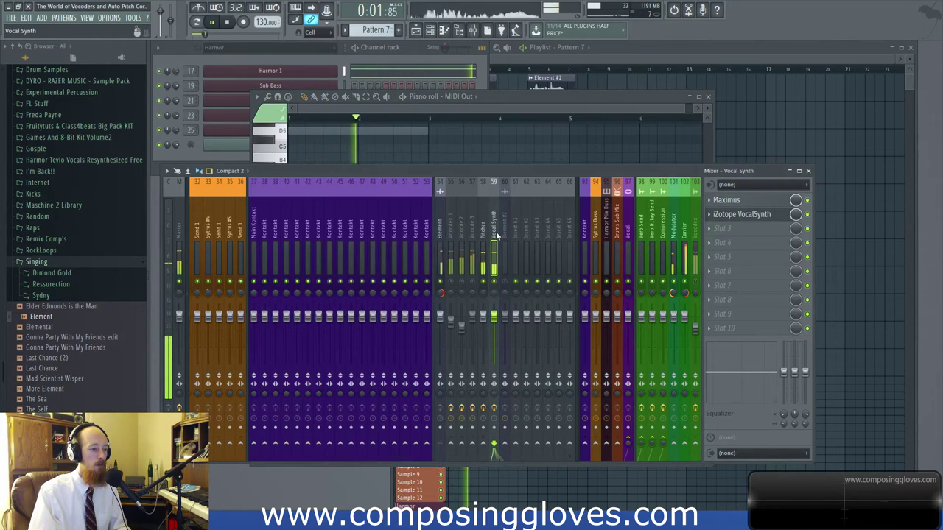
key("space")
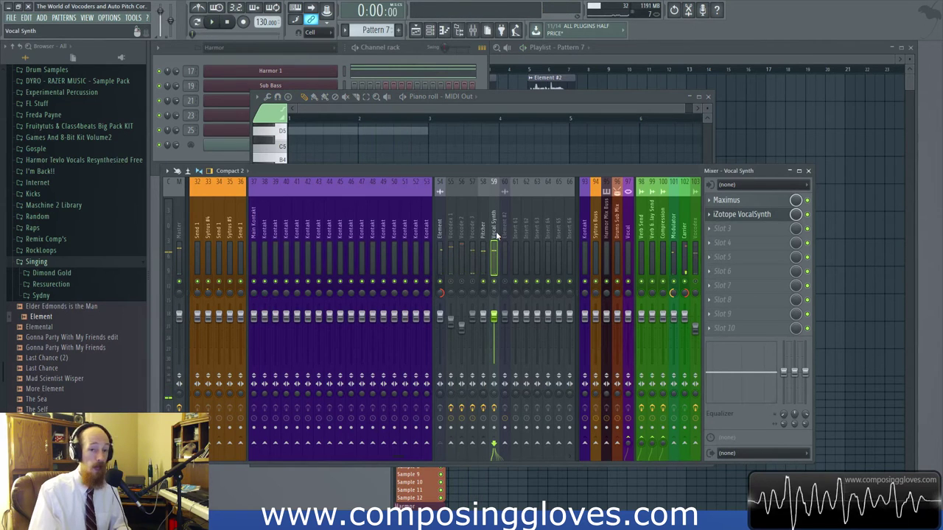
key("space")
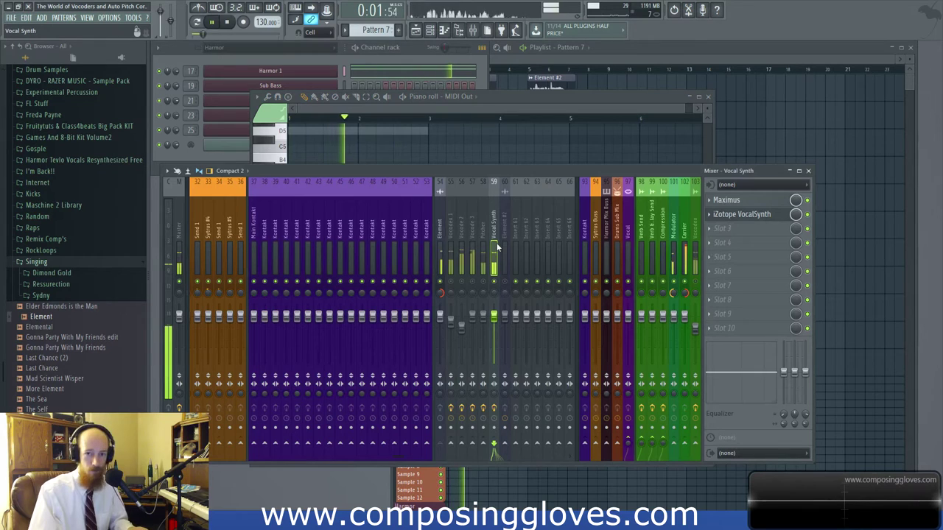
key("space")
key("space")
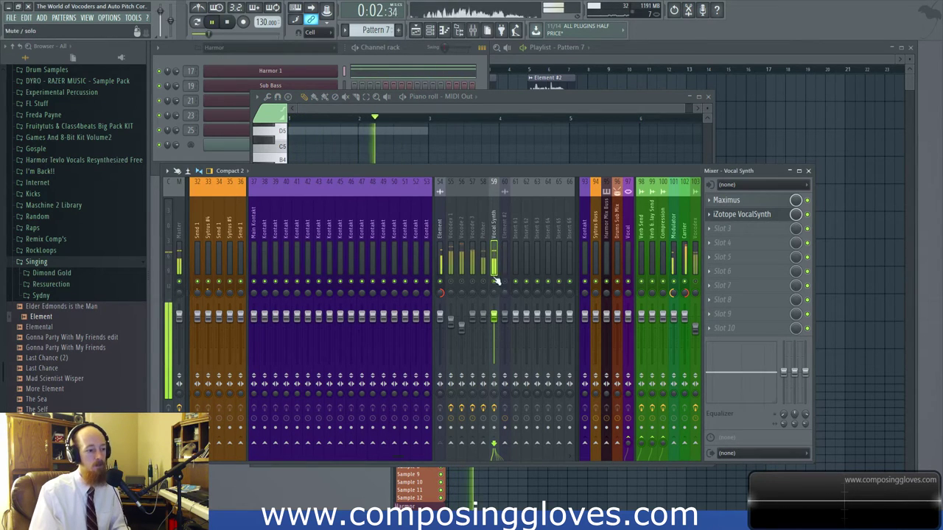
Raise all the MIDI Out notes one octave in the piano roll and listen to them through the Pitcher and Vocal Synth tracks
left_click(432, 110)
key("space")
left_click_drag(330, 336, 301, 228)
key("space")
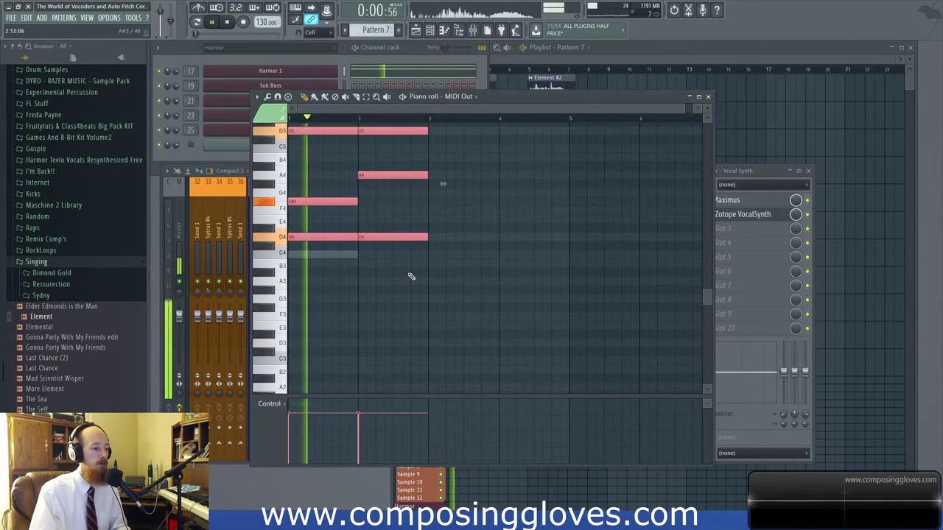
left_click(771, 175)
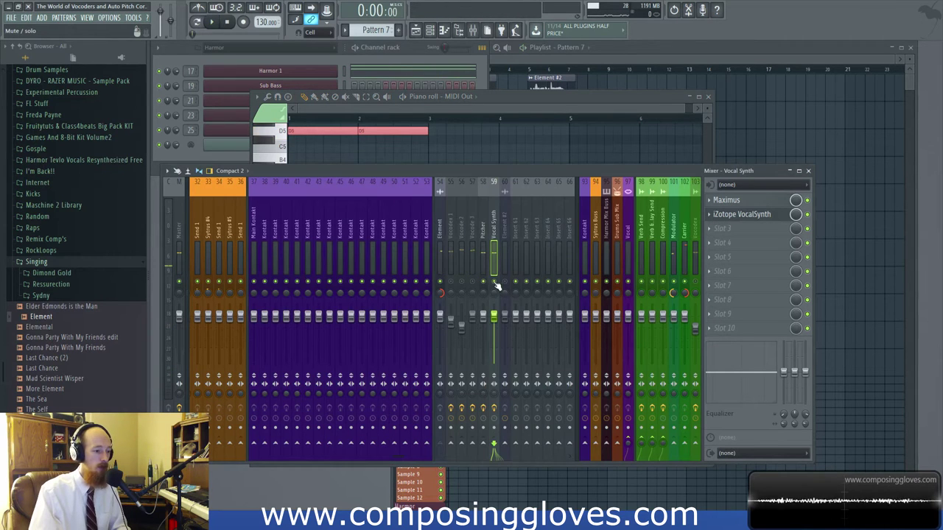
key("space")
left_click(492, 97)
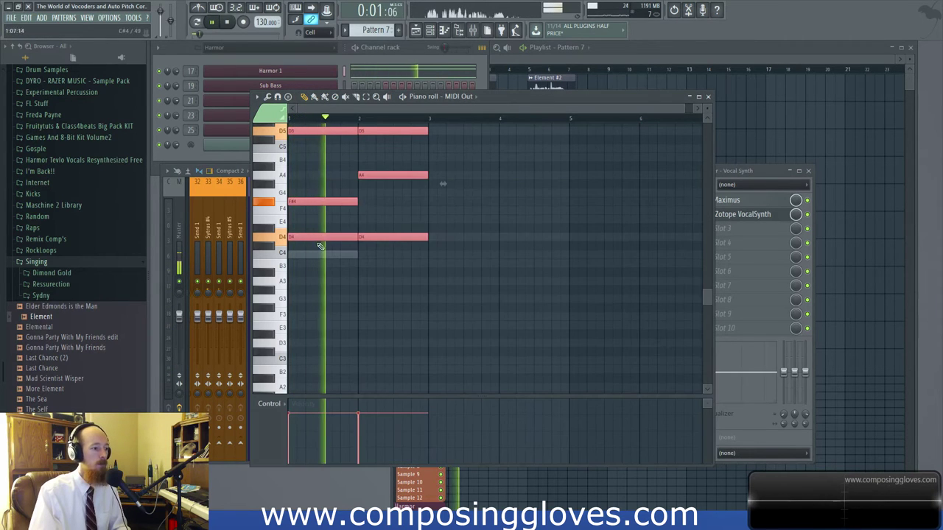
Lower all the MIDI Out notes one octave for a comparison playback and move them back up an octave
key("space")
left_click_drag(313, 240, 311, 342)
key("space")
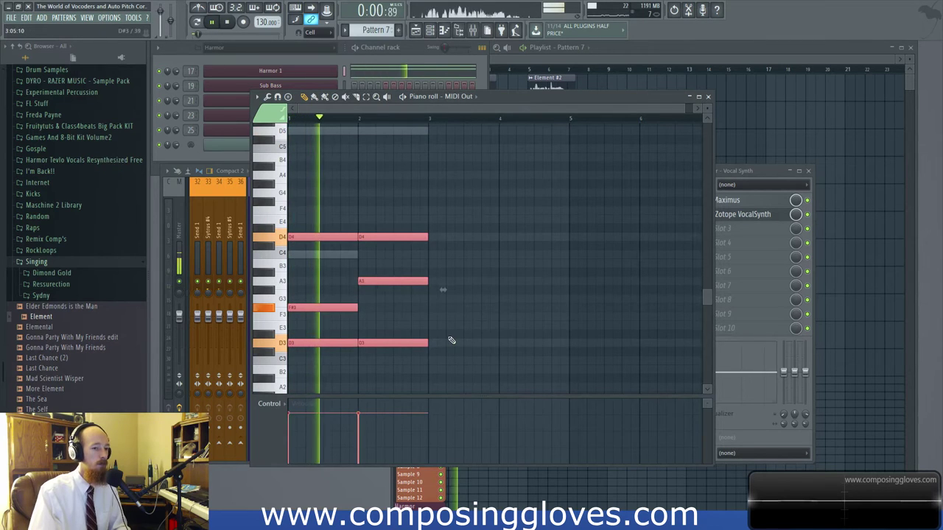
key("space")
left_click_drag(333, 344, 299, 237)
left_click(308, 225)
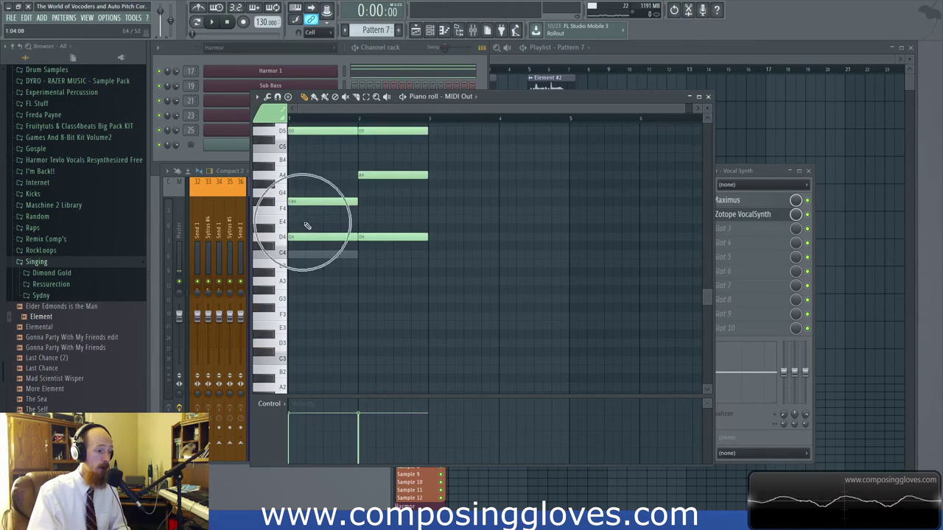
Open iZotope VocalSynth on the Vocal Synth mixer track, examine its pitch correction strength, and close the plugin
key("F9")
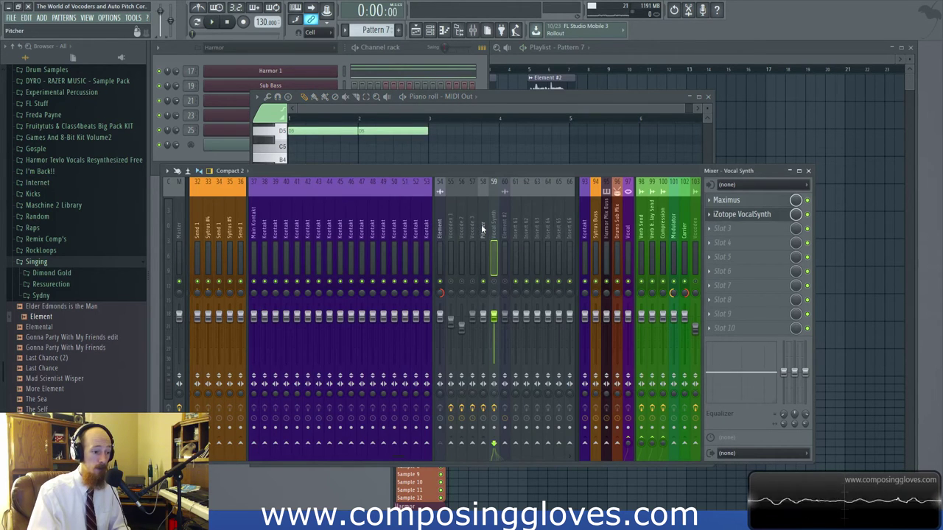
left_click(481, 224)
left_click(494, 224)
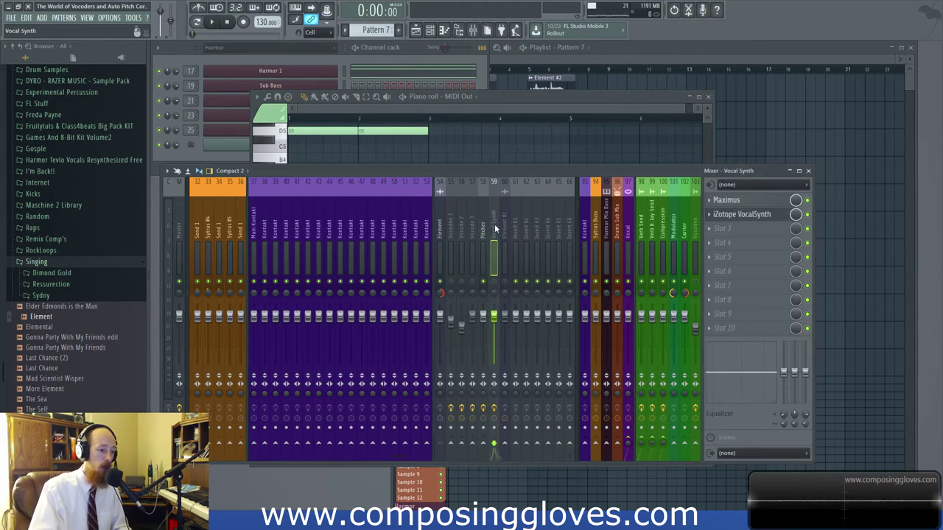
left_click(741, 215)
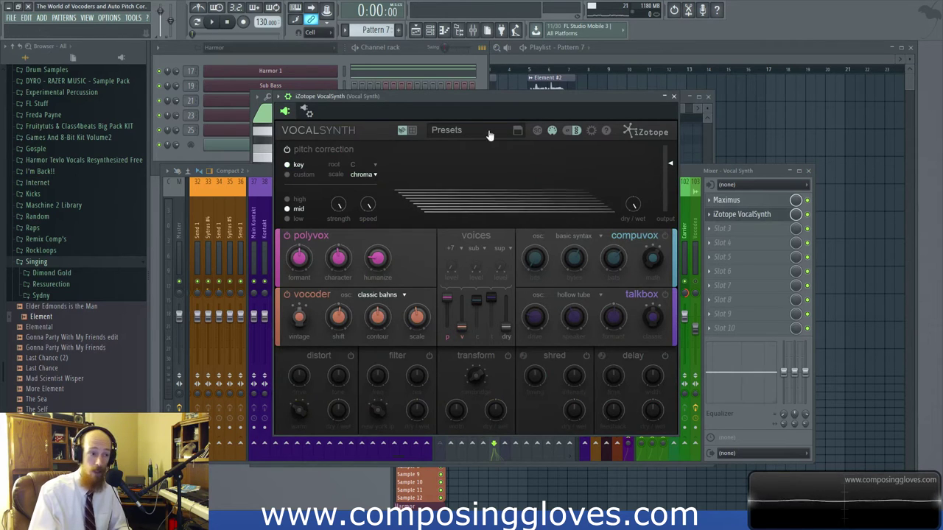
mouse_move(339, 206)
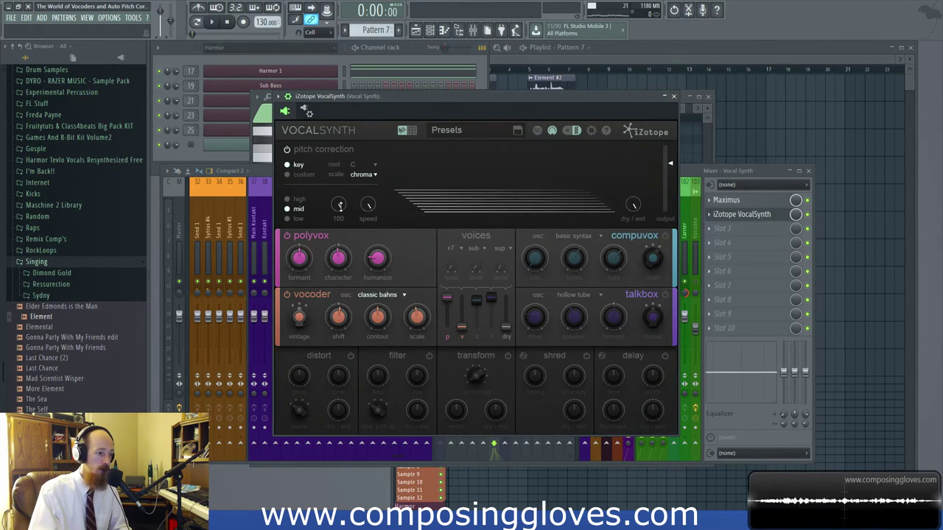
left_click(673, 96)
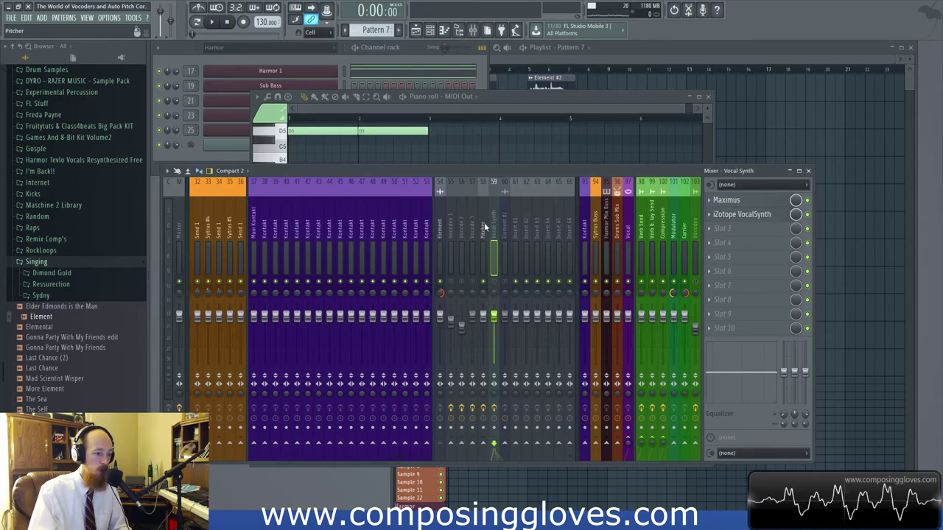
Open Pitcher on its mixer track and turn off its MIDI mode to look at the standard pitch correction controls
left_click(484, 223)
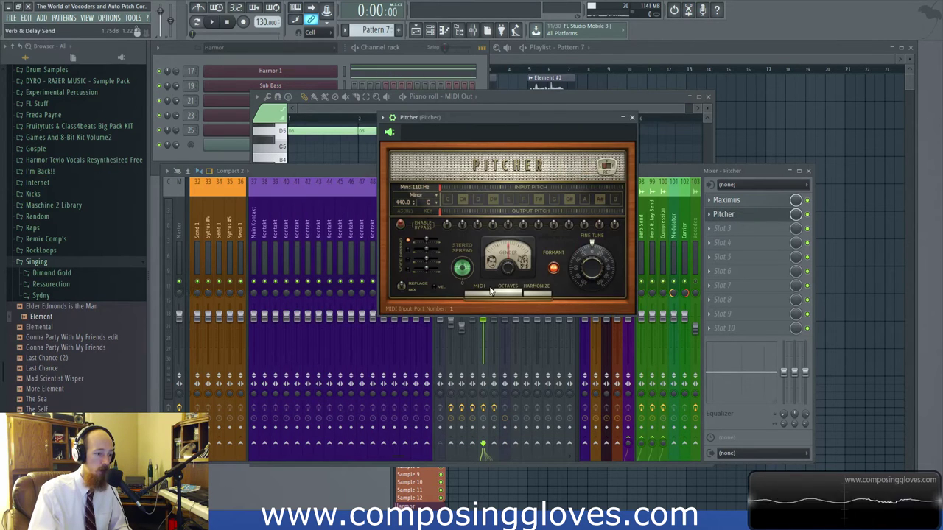
left_click(486, 292)
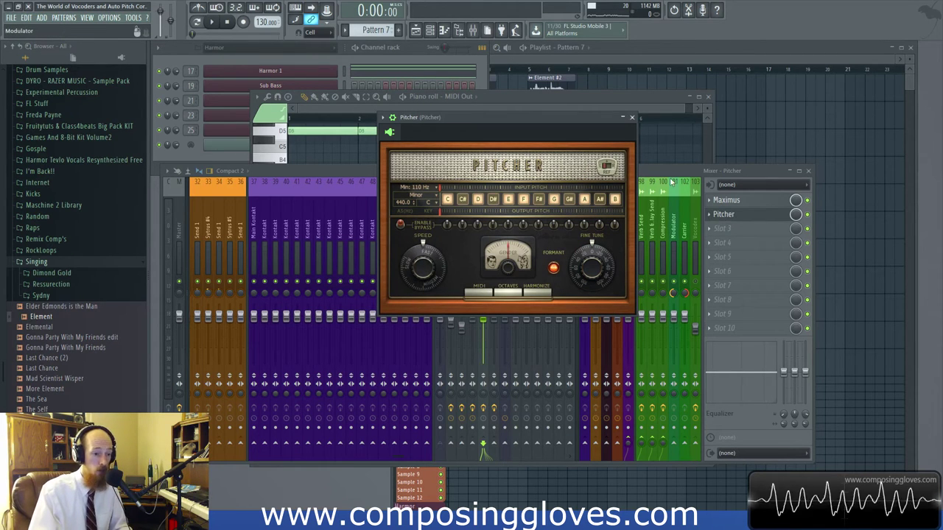
left_click(715, 214)
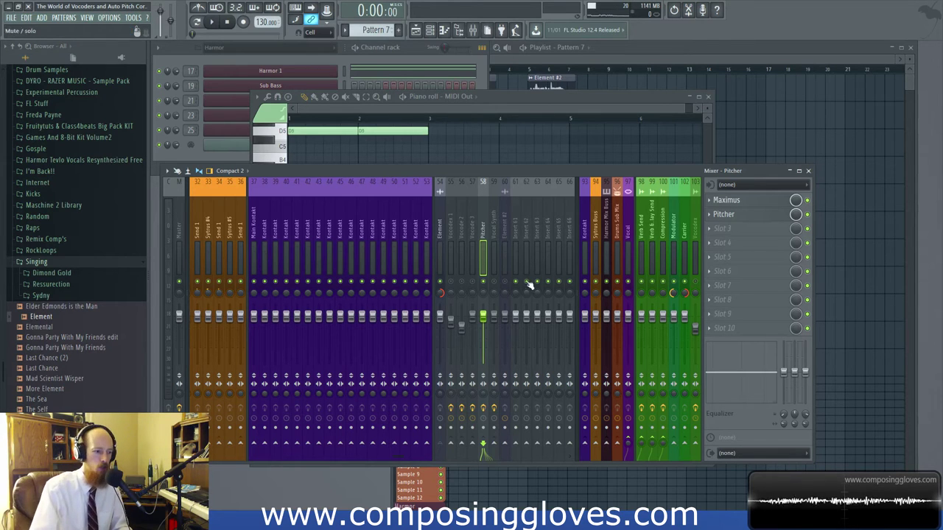
Look at VocalSynth's pitch correction section again for comparison with Pitcher and close the plugin
left_click(496, 228)
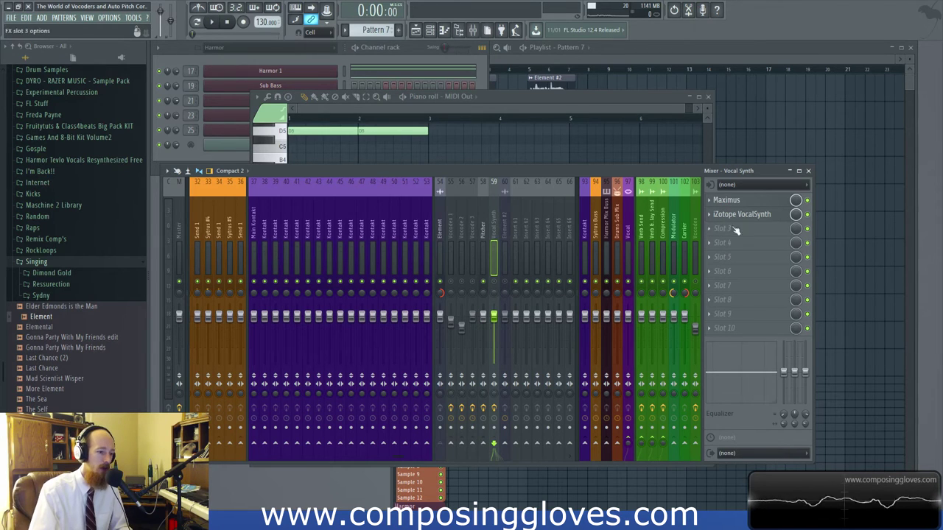
left_click(770, 219)
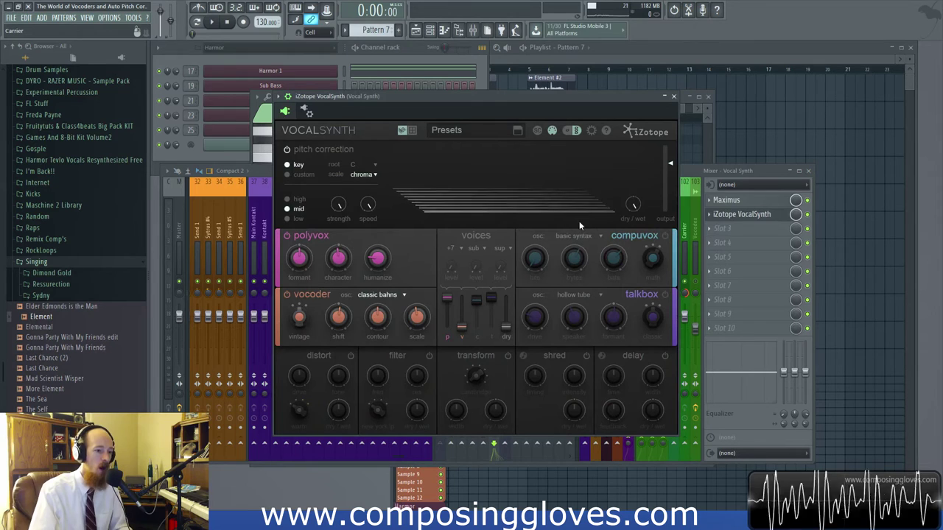
left_click(672, 97)
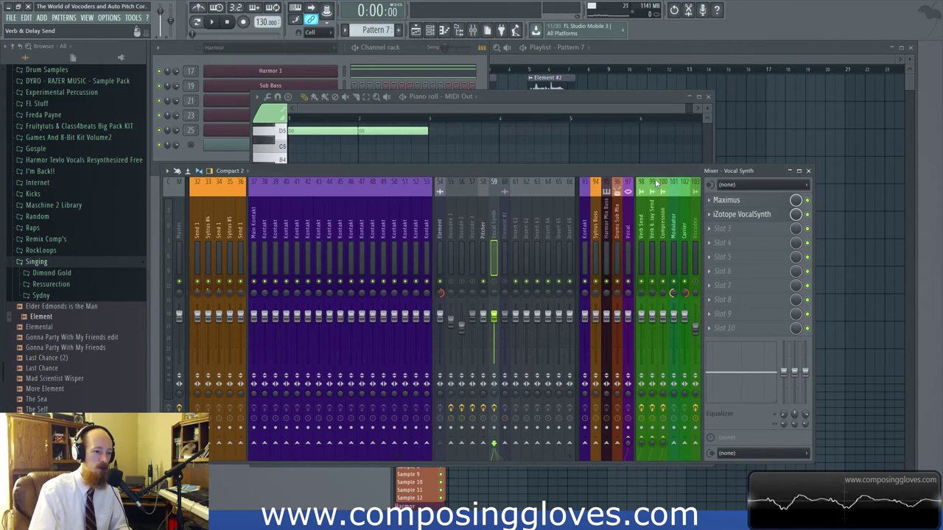
Turn on the MIDI and Harmonize modes in Pitcher on the Pitcher mixer track and close the plugin
left_click(483, 225)
left_click(759, 214)
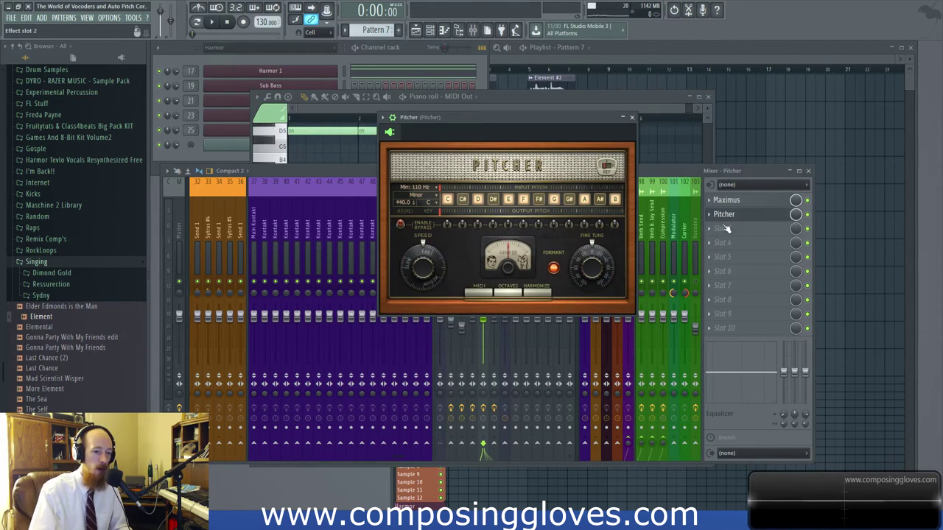
left_click(471, 293)
left_click(537, 294)
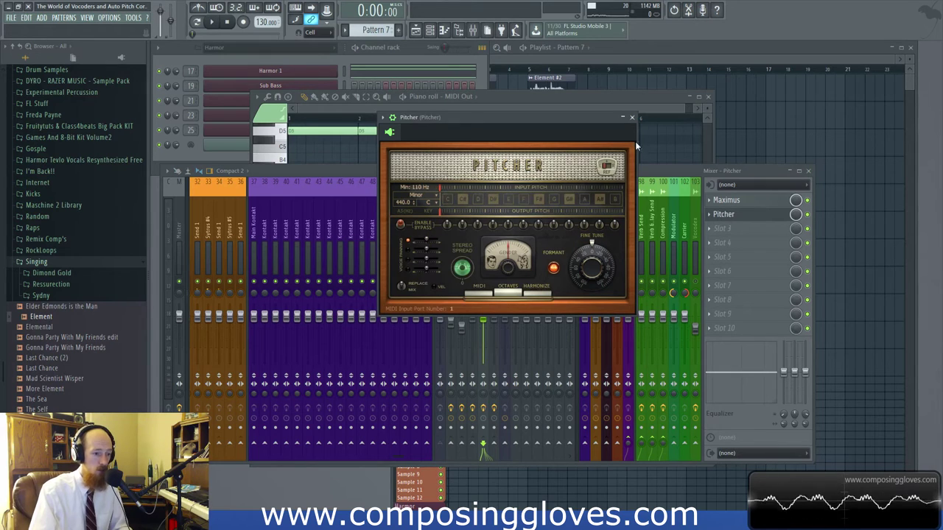
left_click(631, 117)
Open Vocodex on the Vocodex mixer track, look over its interface, and close it
left_click(502, 232)
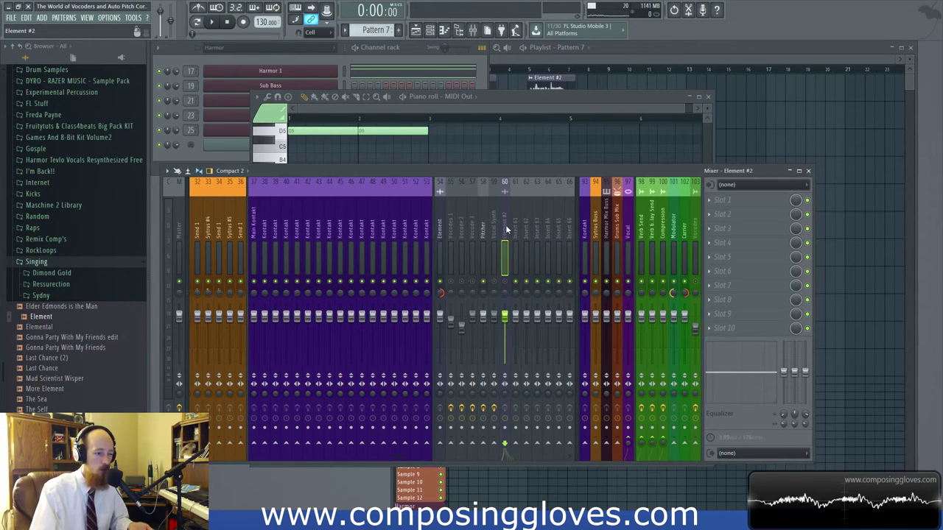
left_click(695, 235)
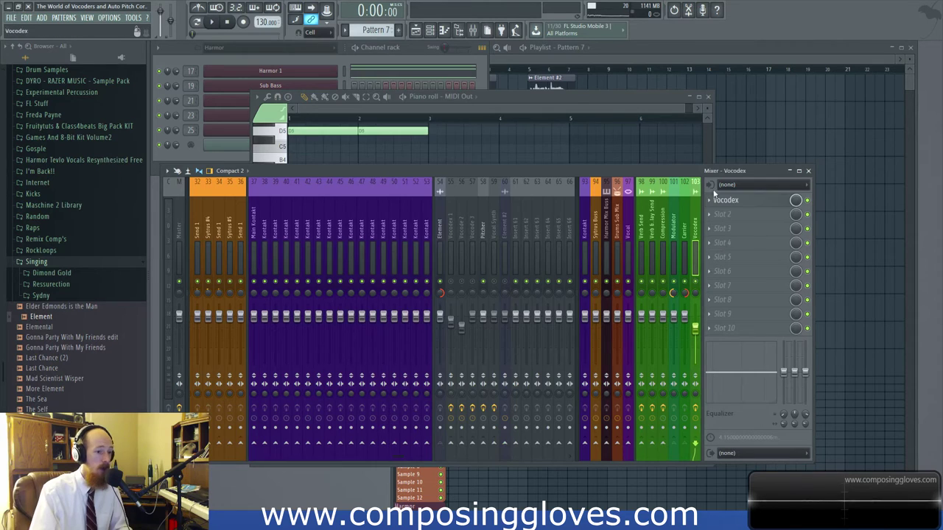
left_click(721, 200)
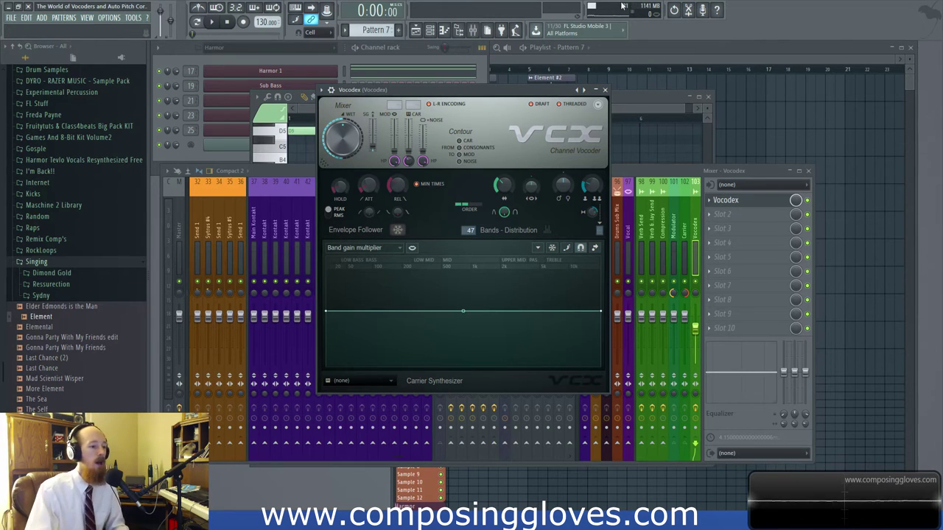
left_click_drag(500, 100, 782, 94)
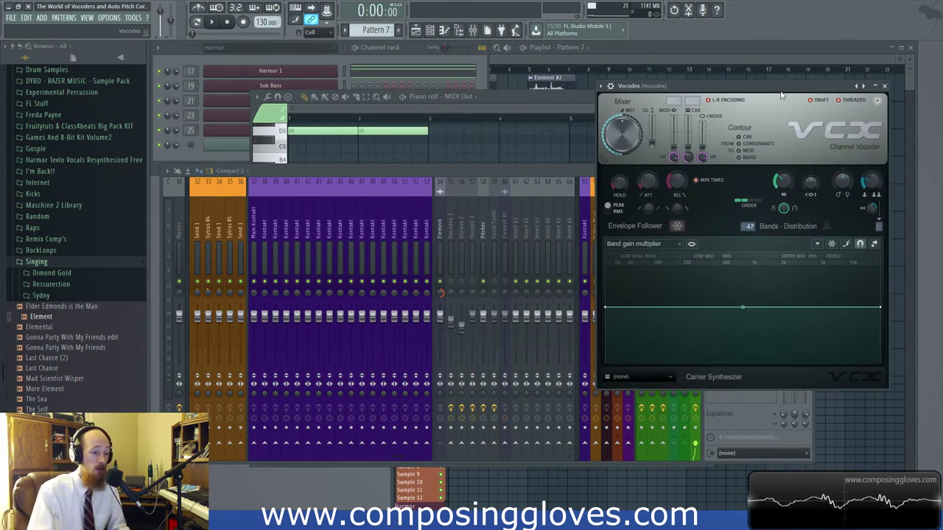
left_click(883, 86)
Unmute the Vocode 3 mixer track and listen to Pattern 7 with the playlist and mixer in view
left_click(649, 58)
key("space")
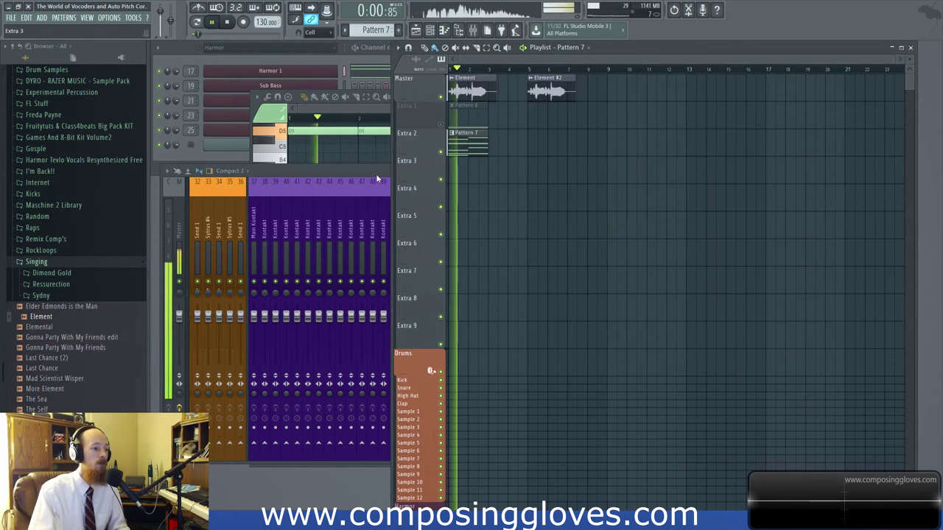
left_click(509, 293)
left_click(472, 282)
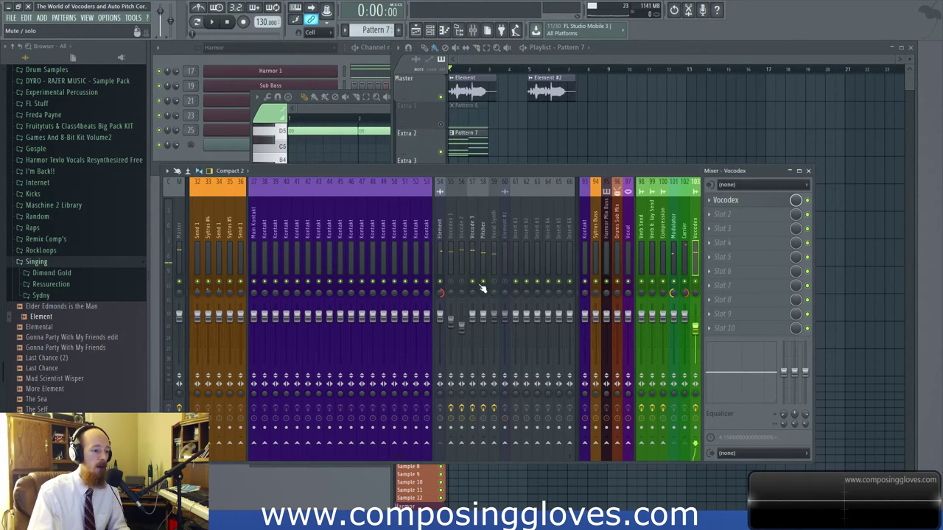
key("space")
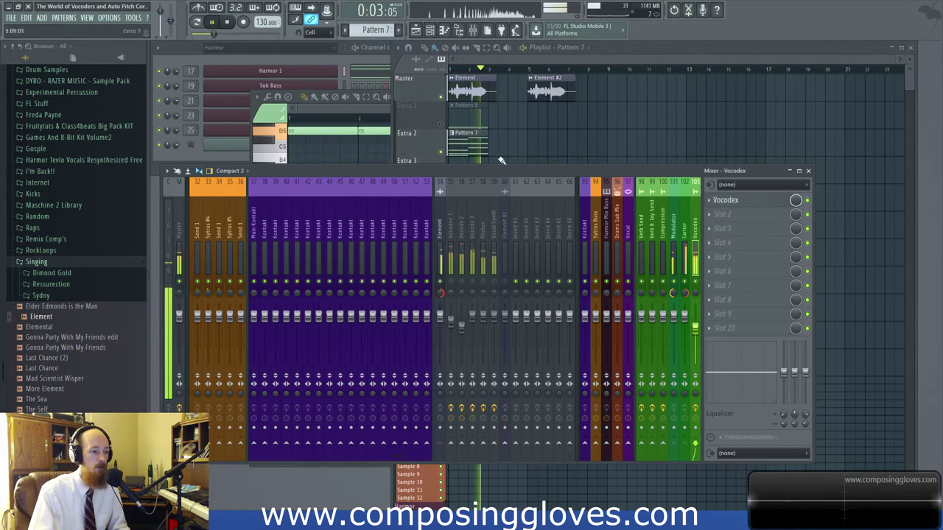
key("space")
Switch playback from Pattern 7 to Pattern 6 by unmuting playlist track Extra 1 and muting Extra 2, and listen to it
left_click(445, 129)
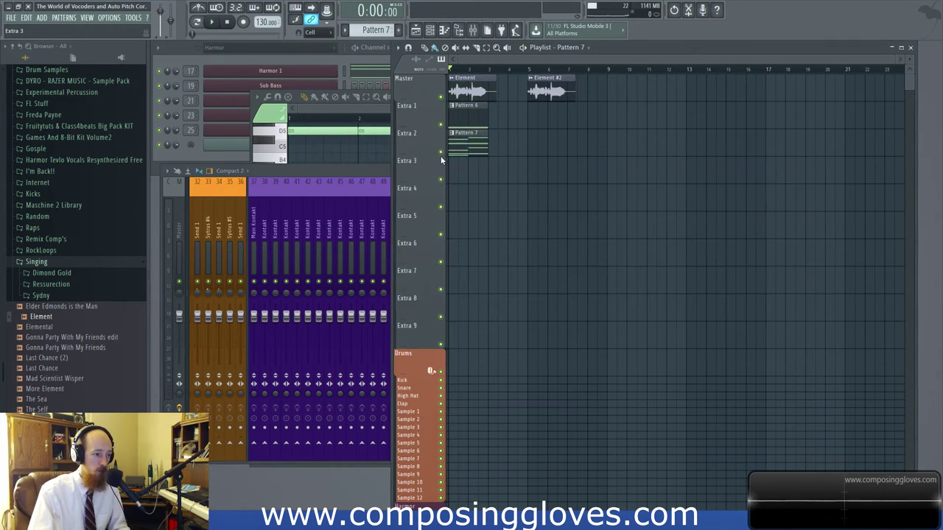
key("space")
left_click(352, 171)
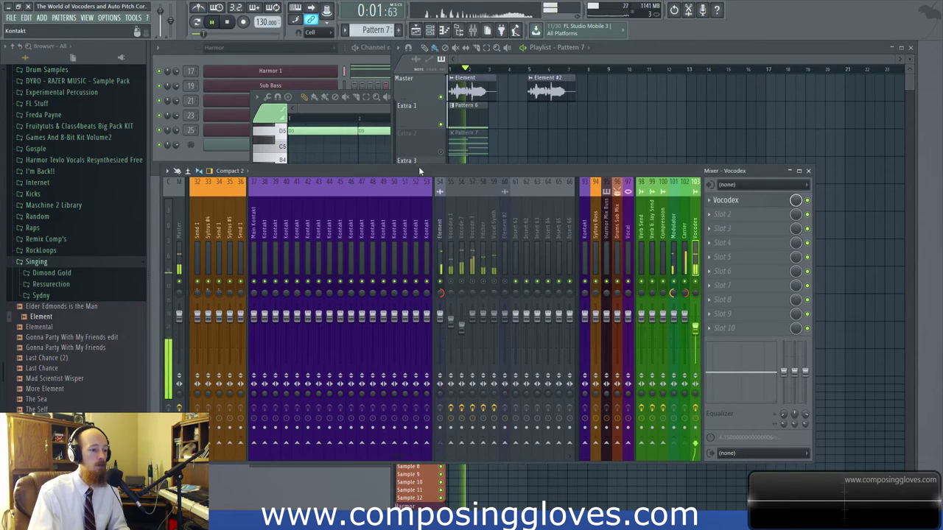
key("space")
Reopen Vocodex, move its window over the mixer, and look through the editable band parameters such as Band width and Envelope attack
left_click(729, 200)
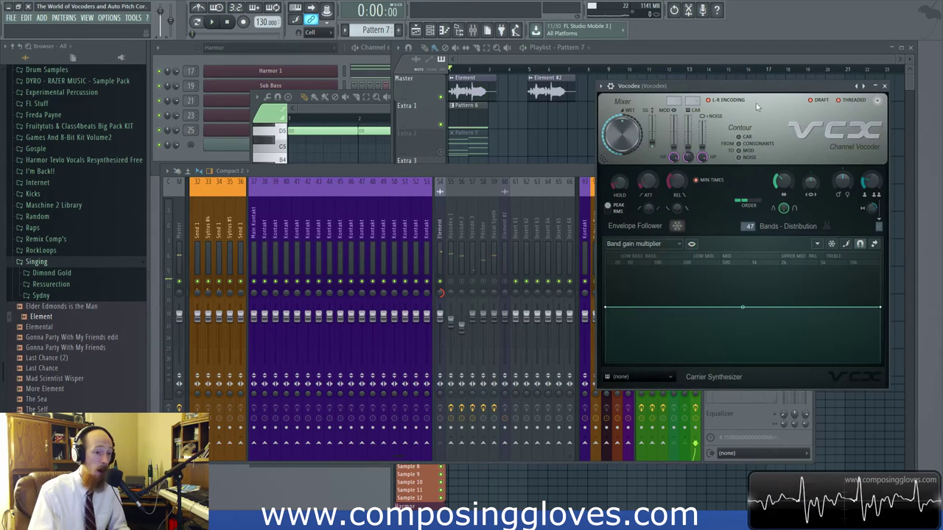
left_click_drag(753, 89, 483, 106)
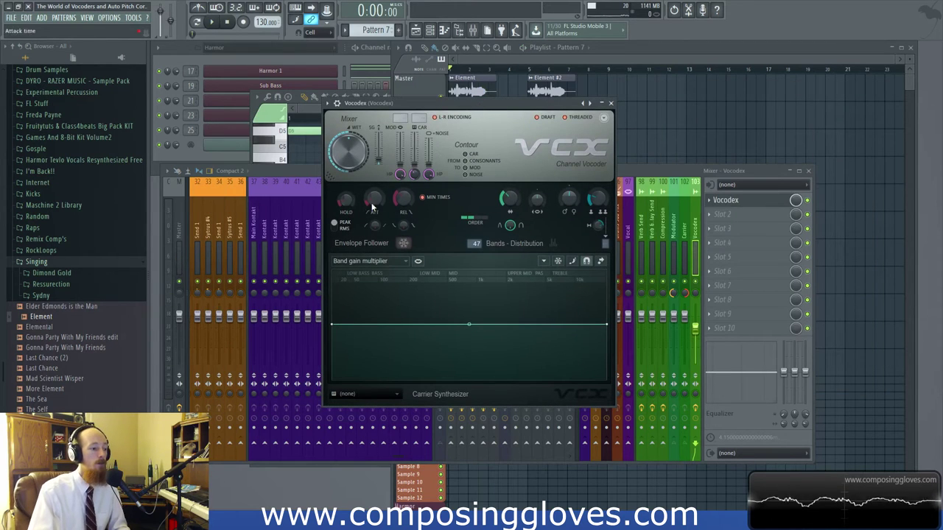
left_click(405, 260)
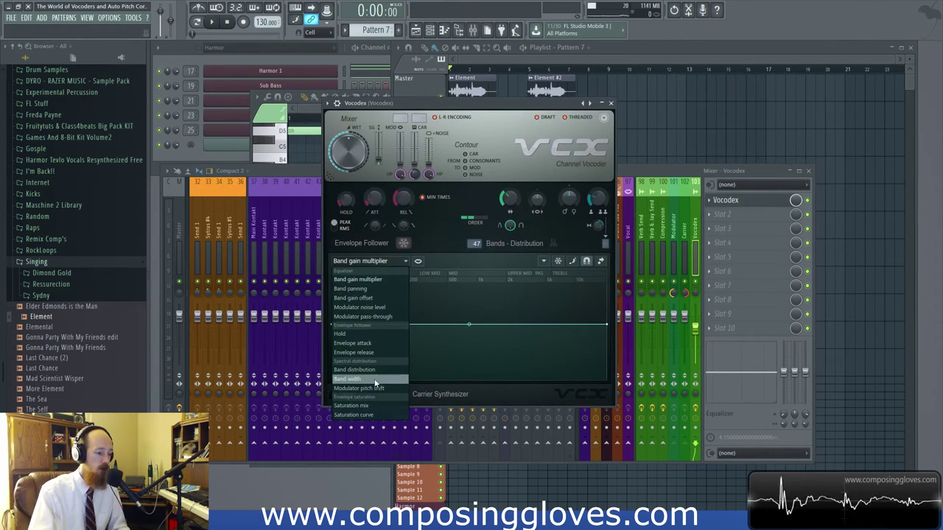
left_click(391, 263)
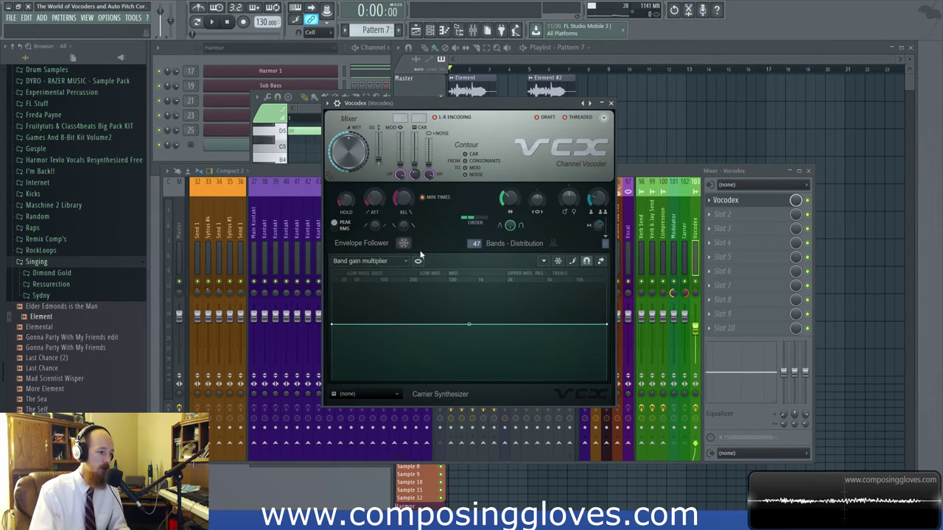
Look through Vocodex's Band distribution, Band width, Band gain multiplier and Band panning curves, and close the plugin
left_click(388, 261)
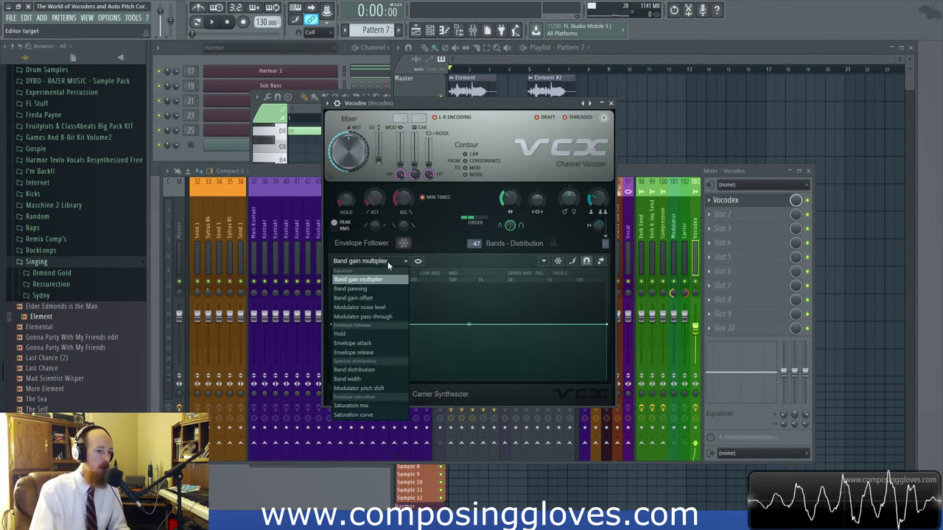
left_click(369, 369)
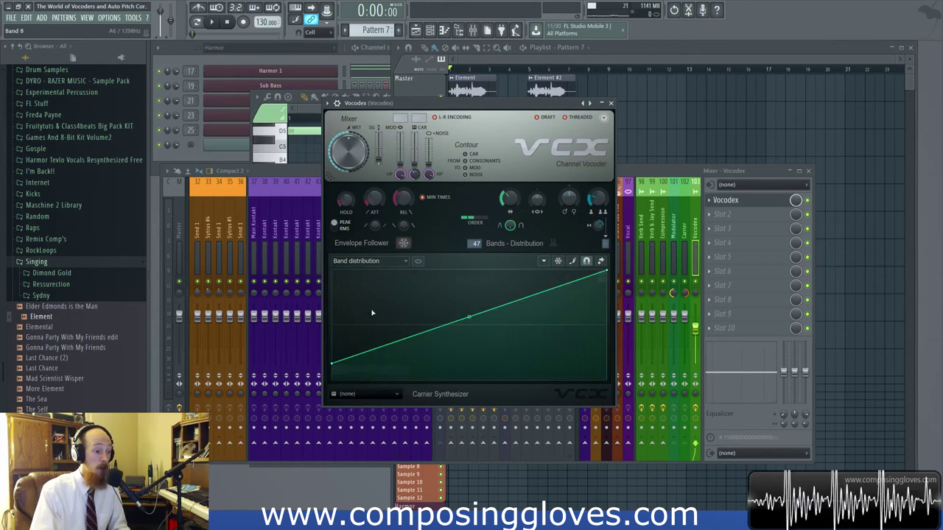
left_click(368, 261)
left_click(377, 380)
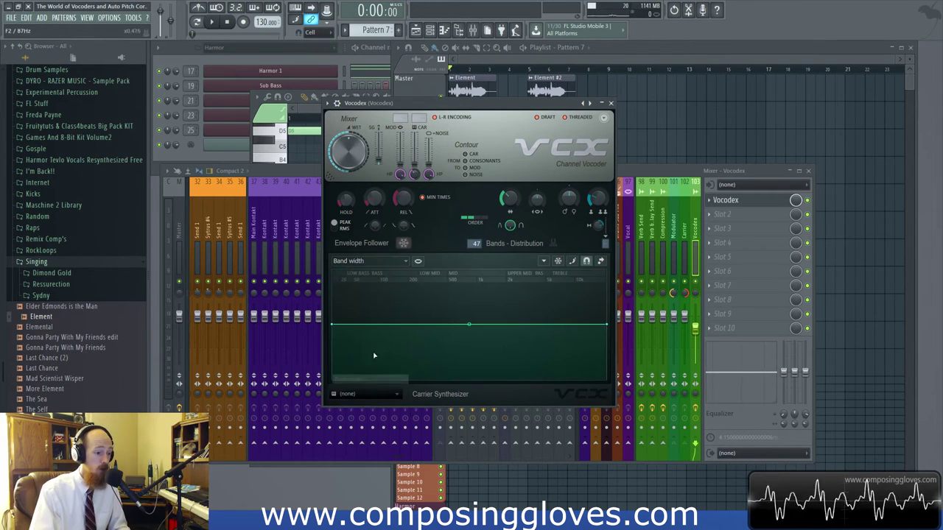
left_click(379, 261)
left_click(383, 279)
left_click(383, 261)
left_click(382, 289)
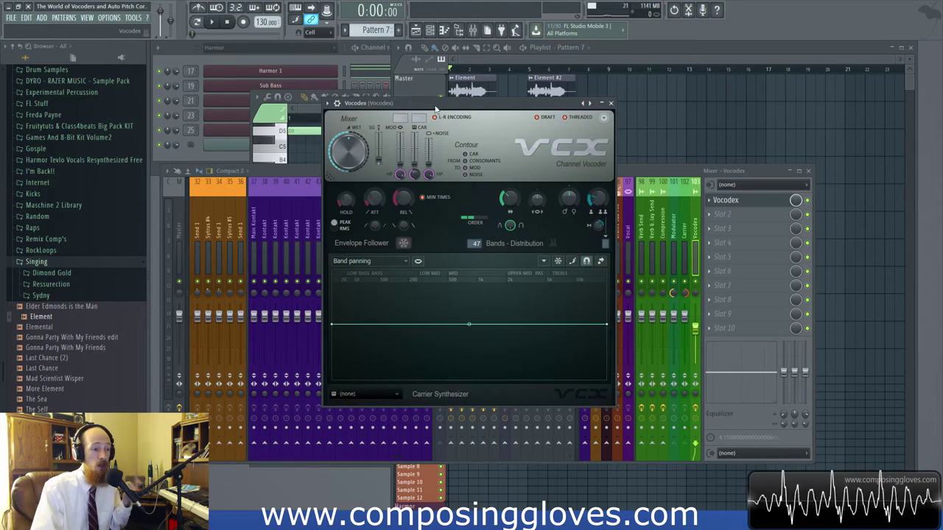
left_click(611, 103)
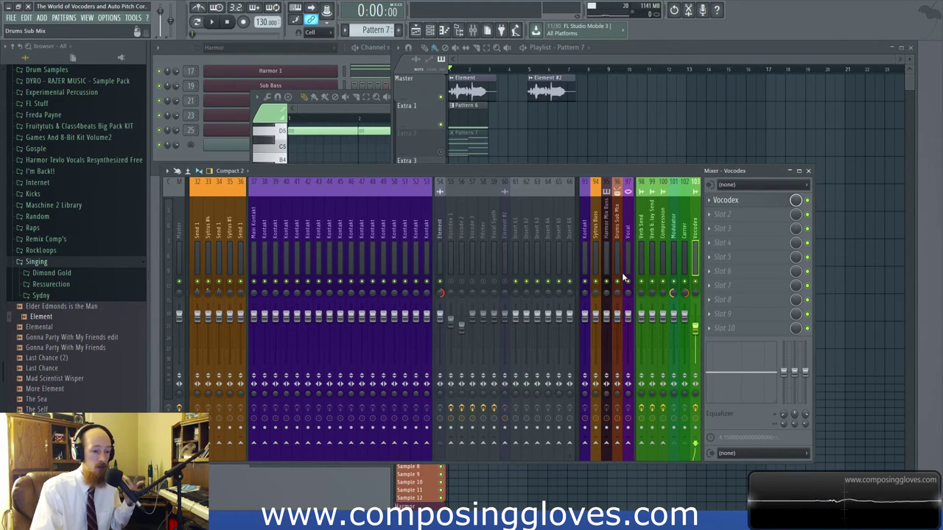
Inspect the Modulator and Vocodex mixer tracks, reopen Vocodex to review its list of band parameters, and close it
left_click(673, 228)
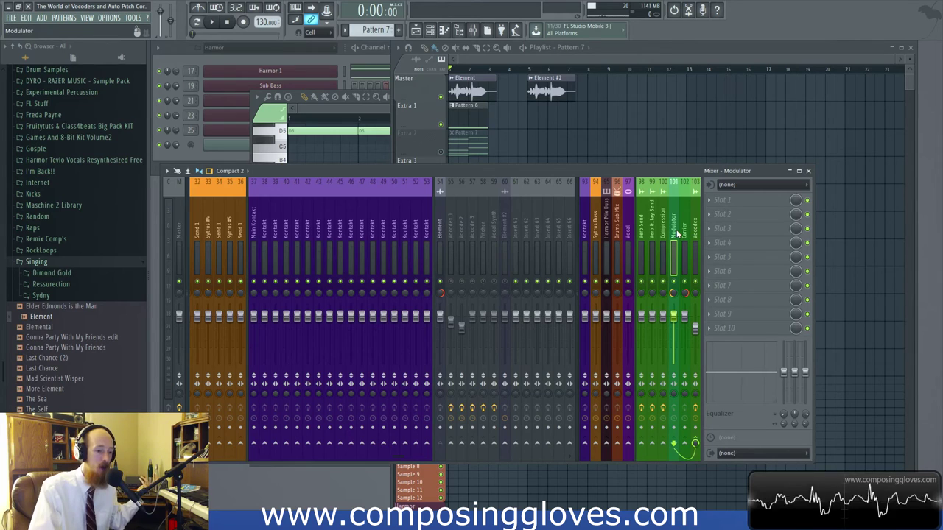
left_click(694, 234)
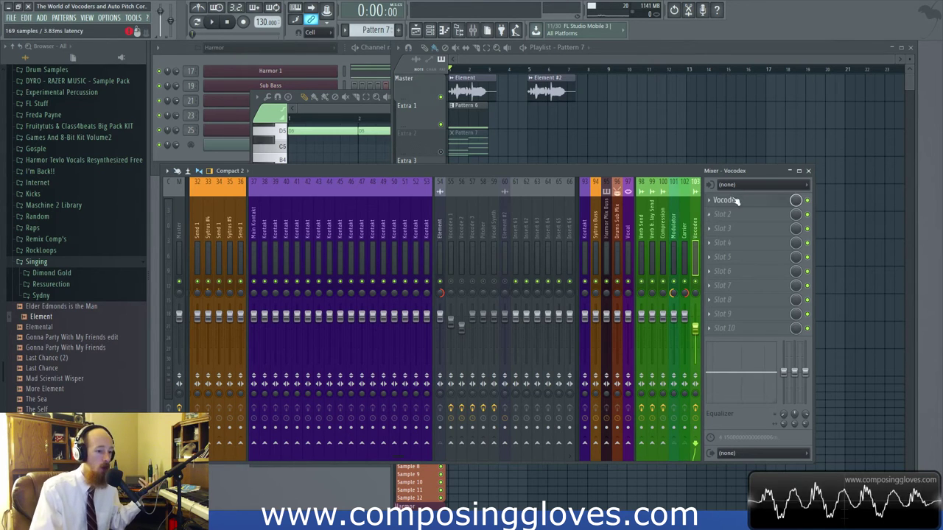
left_click(735, 199)
left_click(738, 200)
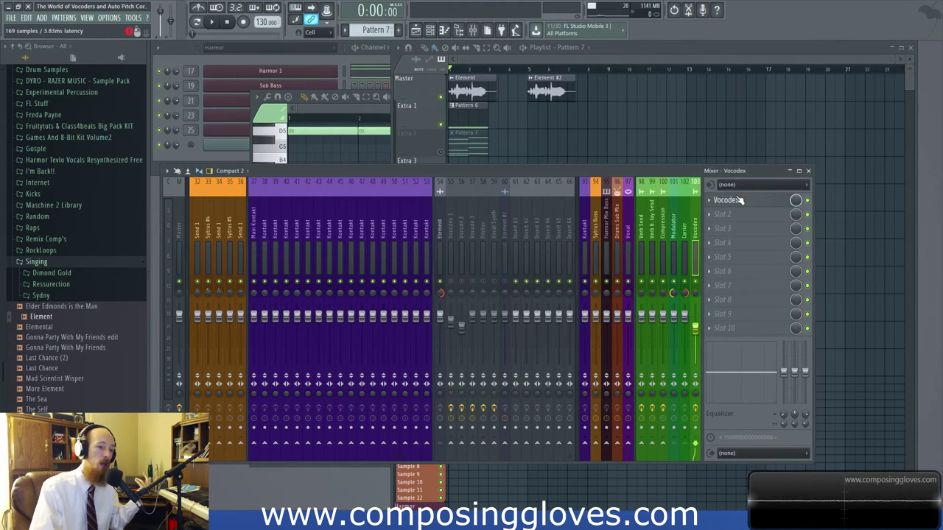
left_click(739, 199)
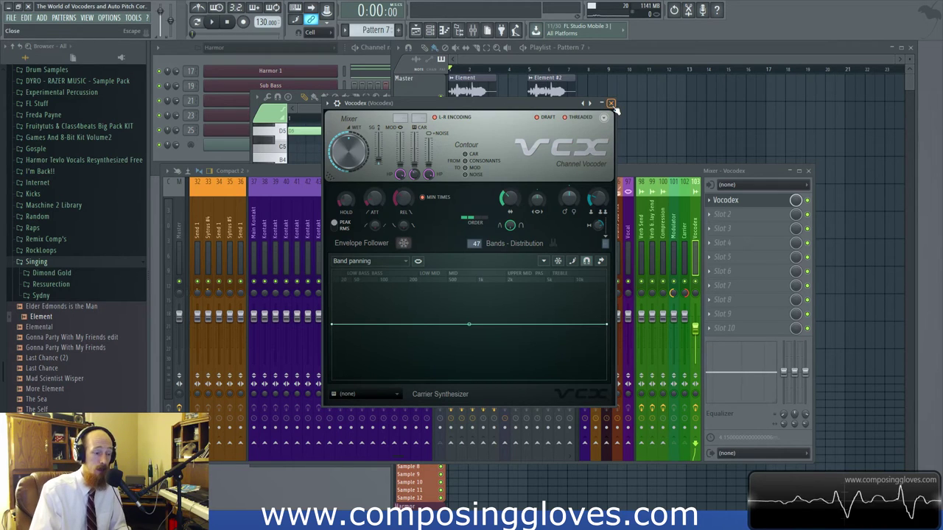
left_click(375, 261)
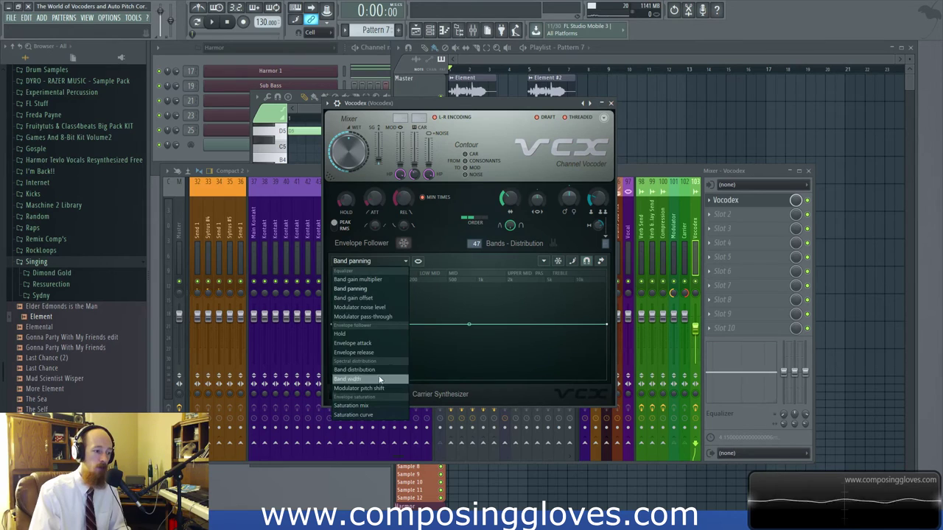
left_click(509, 120)
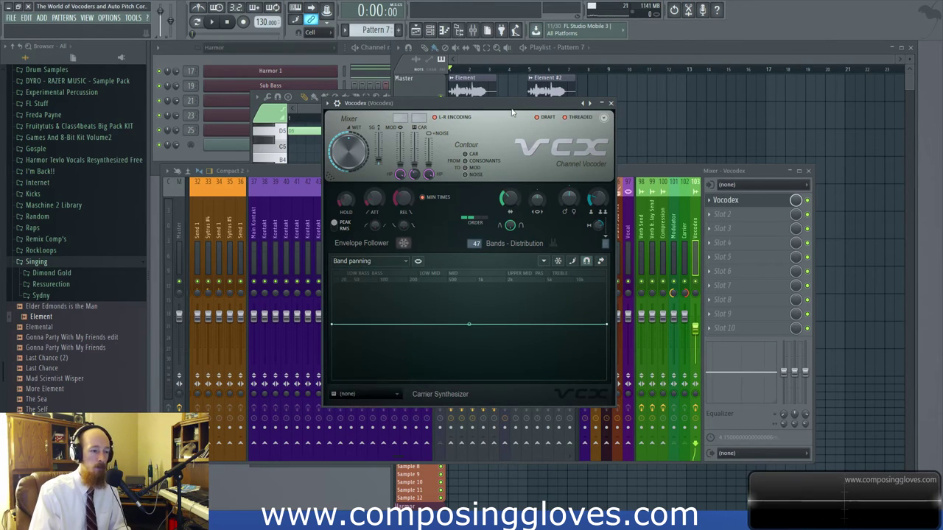
left_click(610, 104)
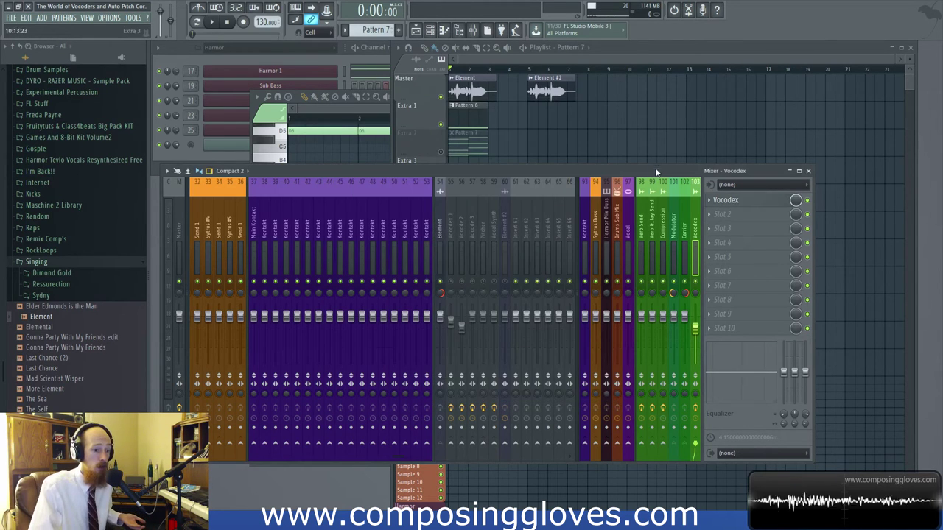
Open The Mouth on the Vocode 3 mixer track, look over its interface, and close it
left_click(450, 254)
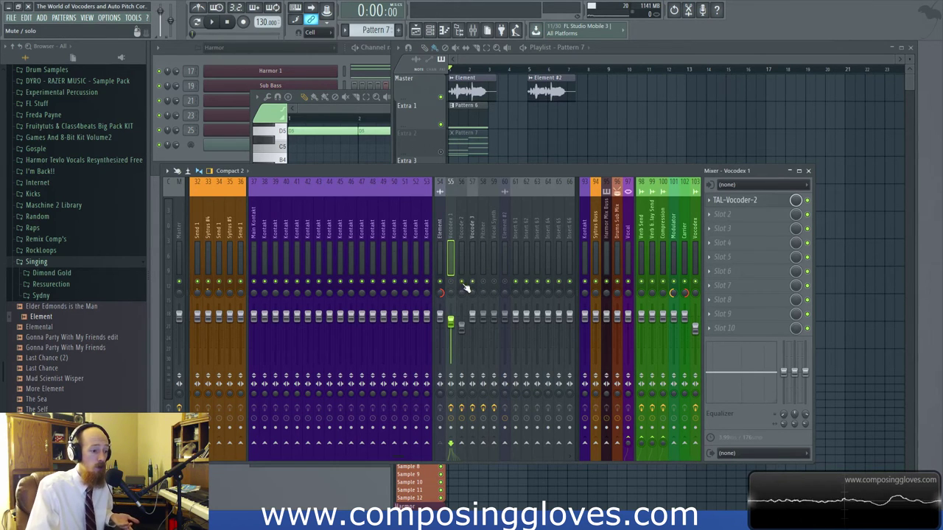
left_click(467, 226)
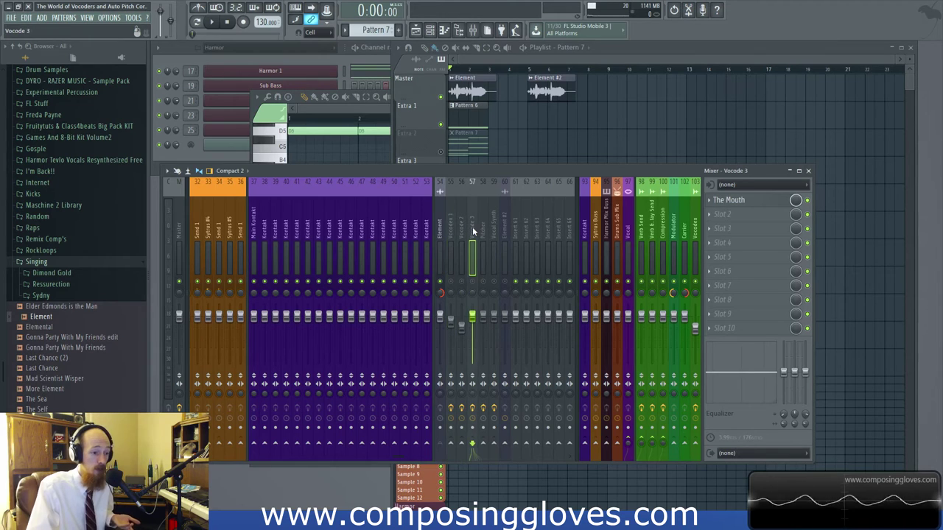
left_click(745, 200)
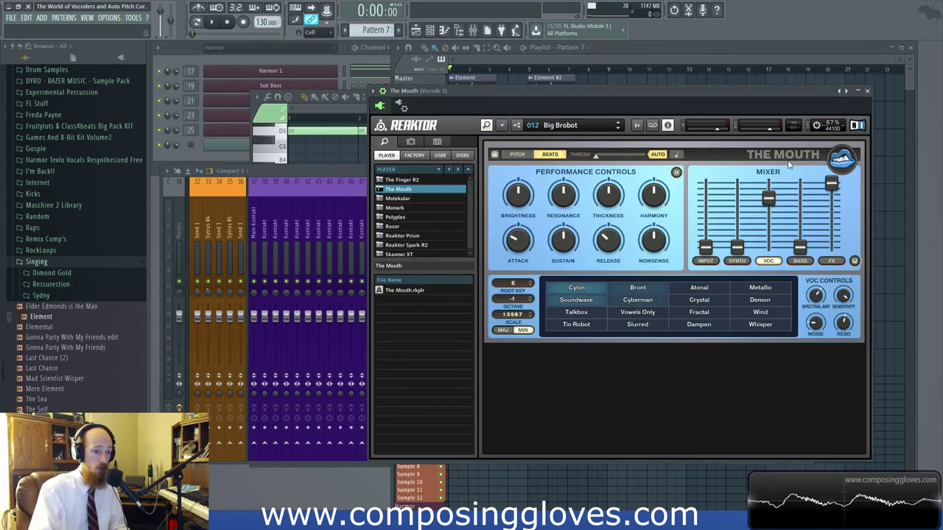
left_click(866, 91)
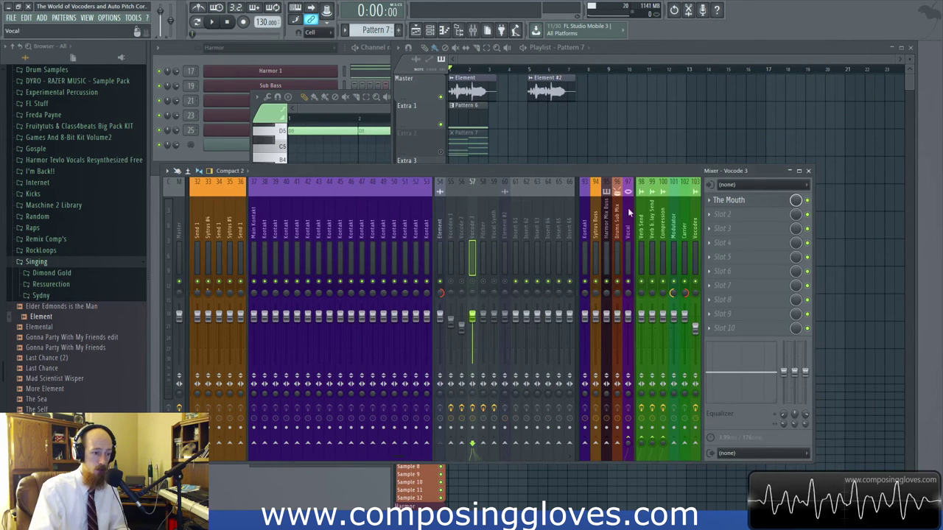
Review the vocoder tracks from Pitcher to Element #2 and back to Vocodex 1, and look at TAL-Vocoder-2 there
left_click(483, 229)
left_click(492, 226)
left_click(504, 224)
left_click(491, 226)
left_click(483, 227)
left_click(472, 227)
left_click(461, 227)
left_click(451, 228)
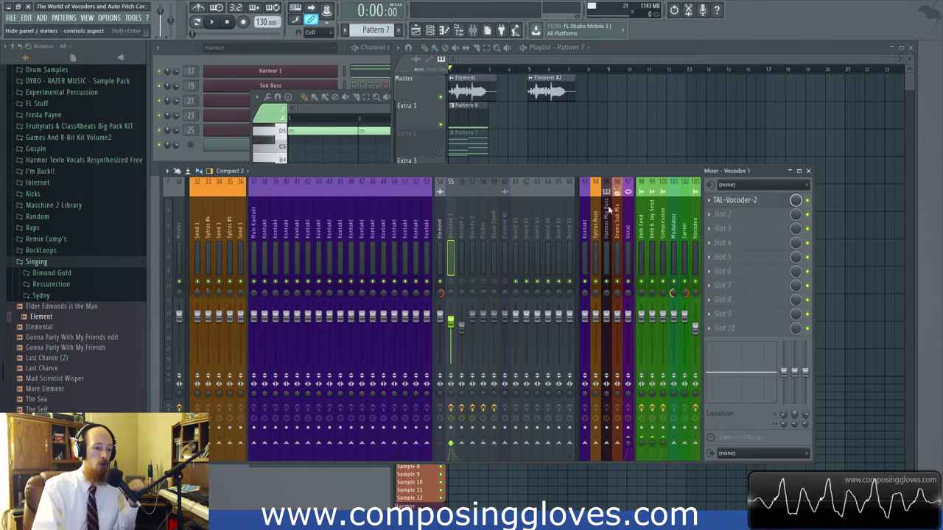
left_click(726, 201)
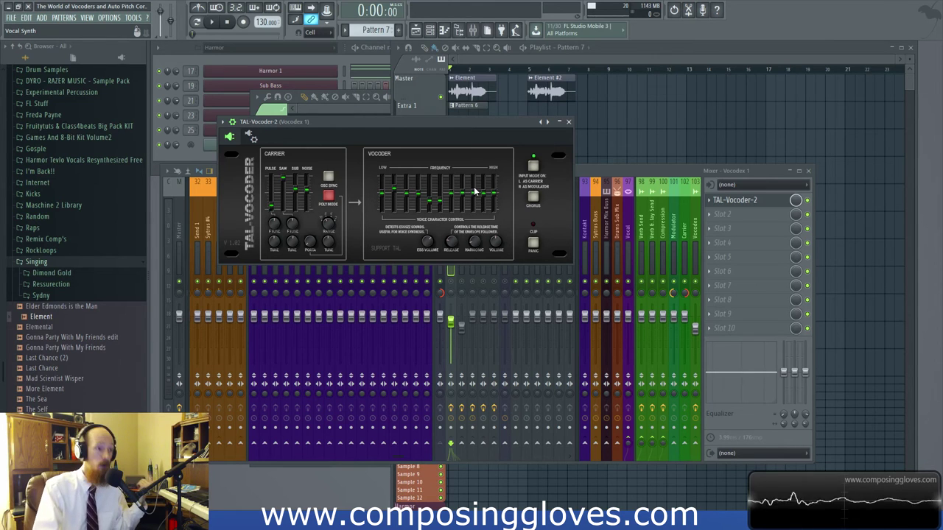
left_click(569, 122)
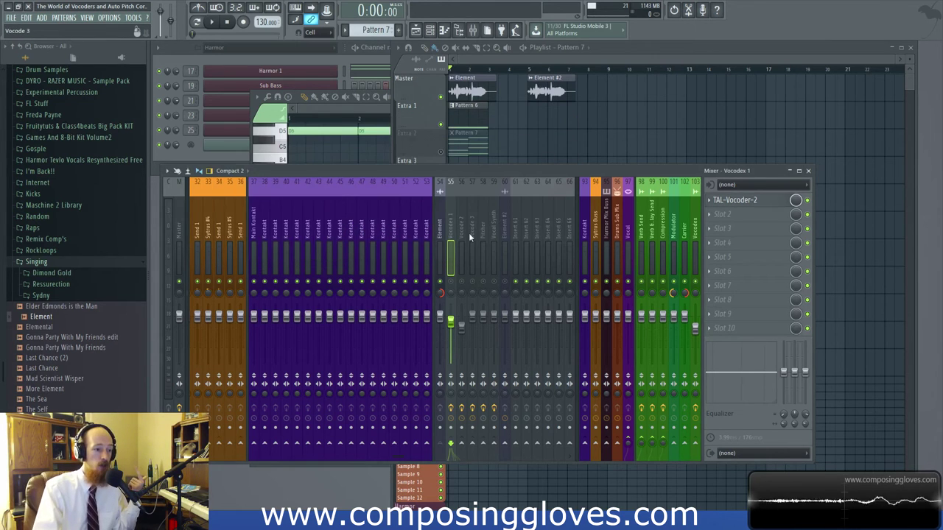
Compare the Vocode 2 and Vocodex 1 mixer tracks, and look over Fruity Vocoder's frequency controls on Vocode 2
left_click(462, 227)
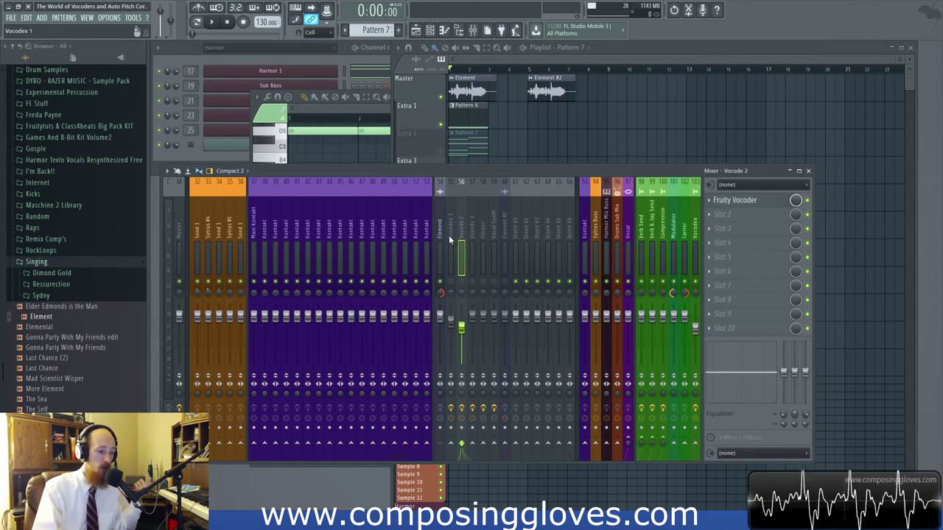
left_click(450, 235)
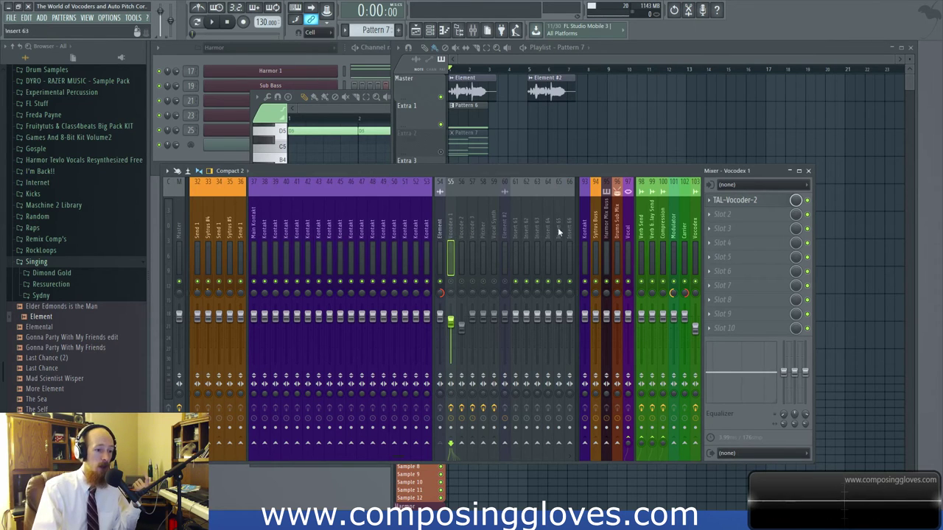
left_click(462, 229)
left_click(736, 199)
mouse_move(421, 174)
left_mouse_down()
mouse_move(421, 182)
mouse_move(422, 157)
mouse_move(425, 181)
left_mouse_up()
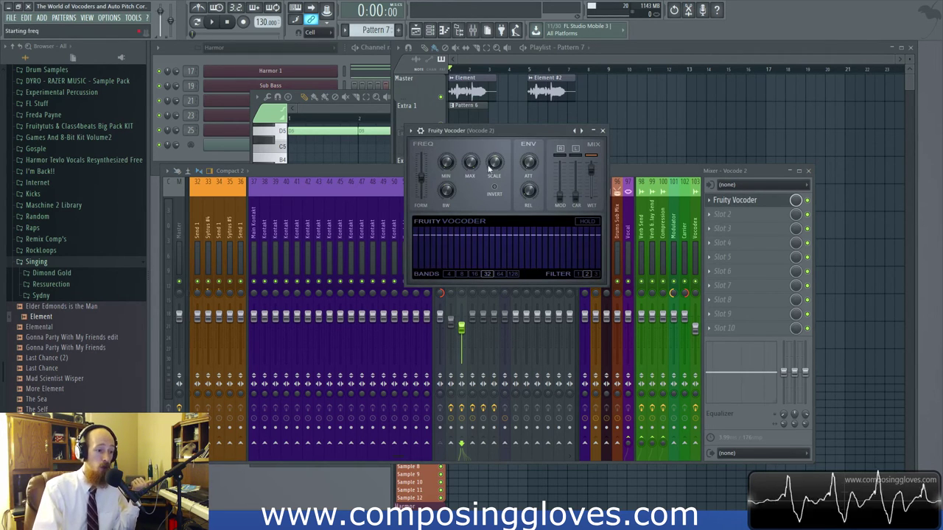
left_click(603, 131)
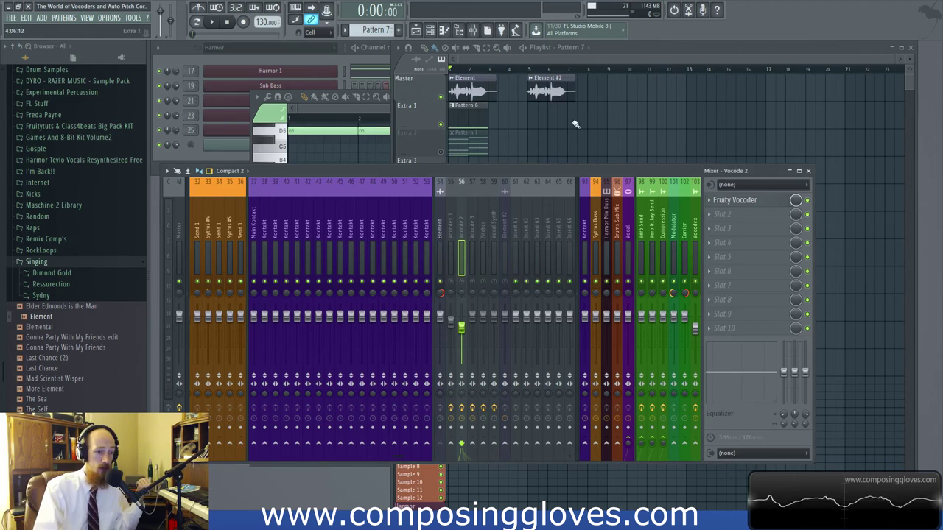
Reopen Fruity Vocoder on Vocode 2, raise its formant slider to the maximum during playback, and close it
left_click(773, 197)
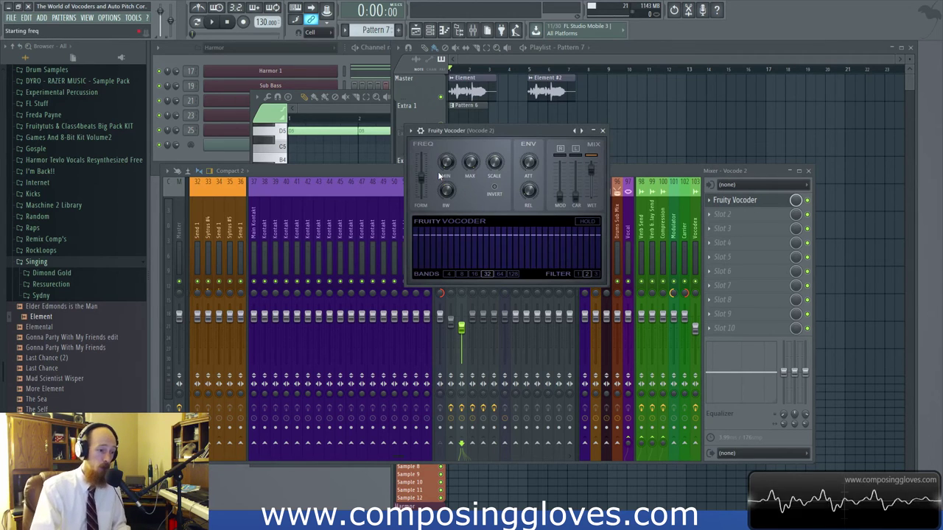
key("space")
left_click_drag(429, 184, 425, 156)
key("space")
left_click(601, 131)
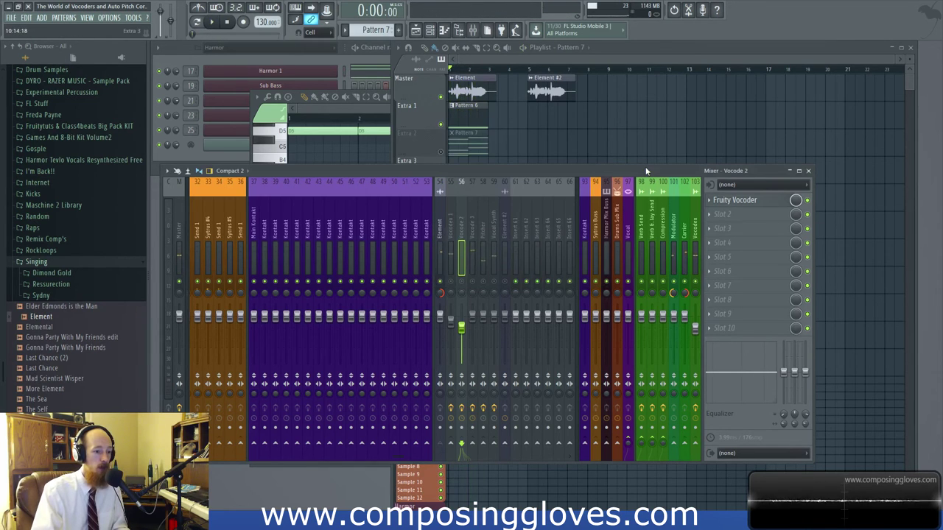
Mute the Vocodex track, unmute Vocode 2, and audition Fruity Vocoder's formant slider down to its minimum before resetting it to 0 cents
left_click(695, 282)
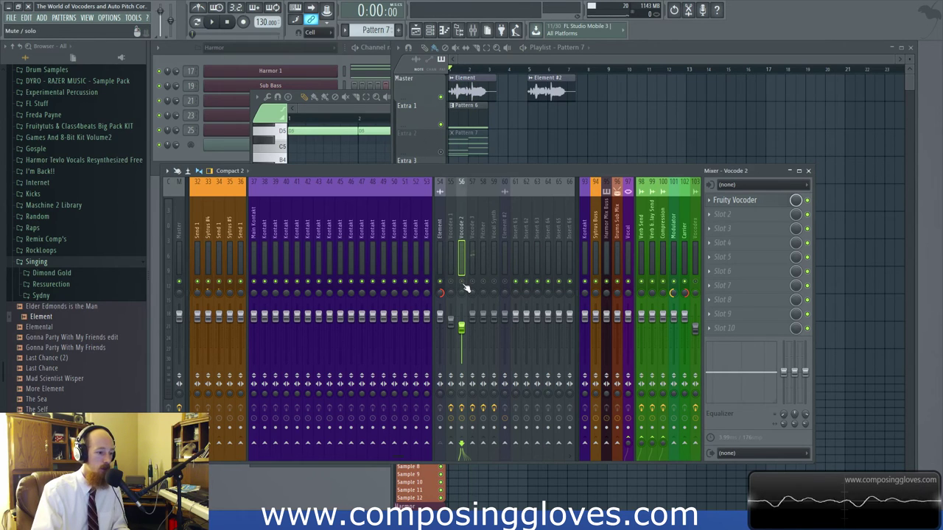
left_click(734, 199)
key("space")
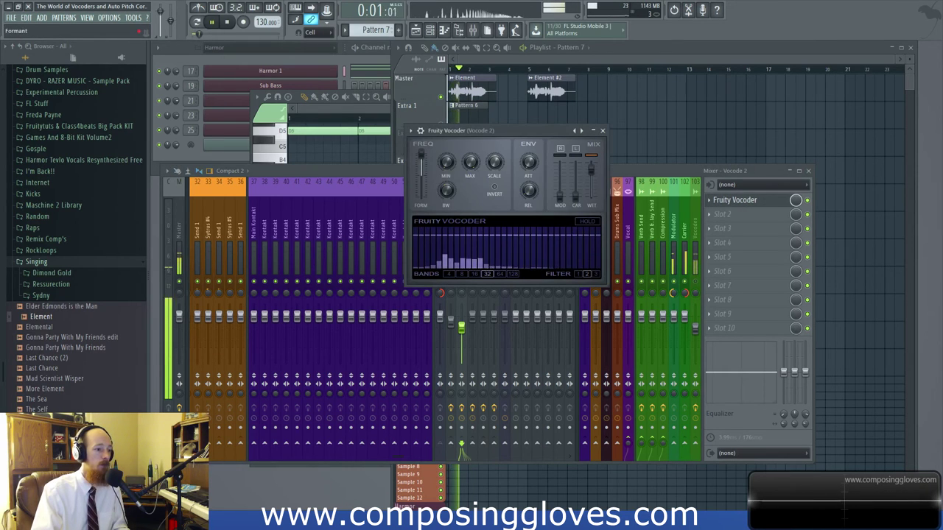
left_click_drag(421, 156, 420, 200)
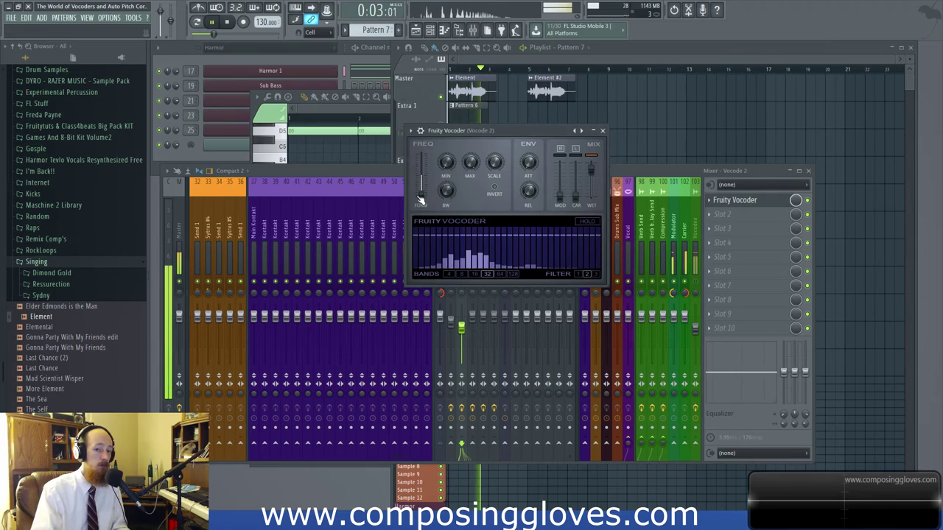
key("space")
left_click_drag(421, 200, 421, 172)
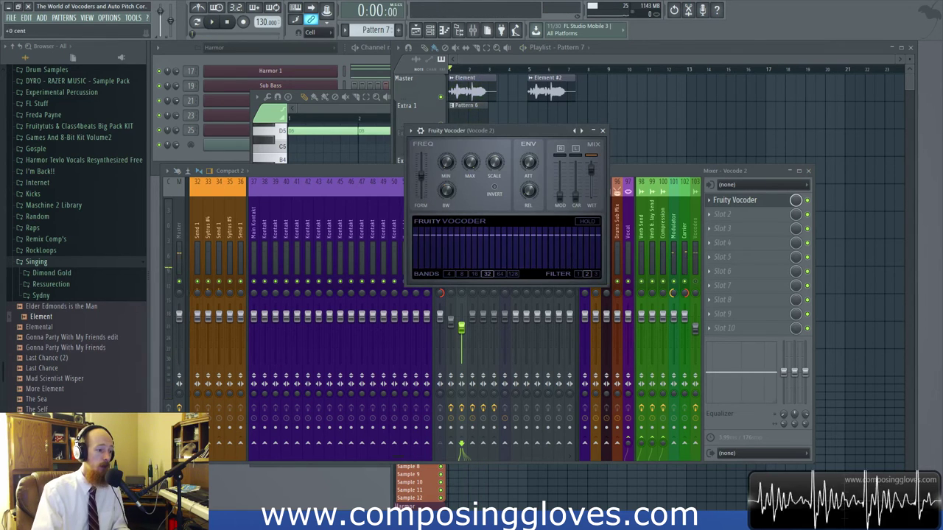
left_click(602, 131)
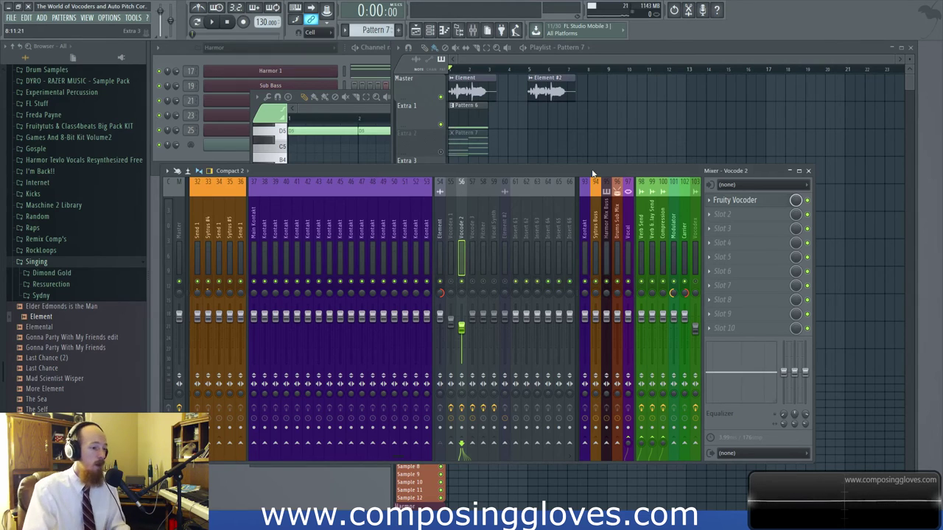
Set Fruity Vocoder on Vocode 2 to 128 bands, listen to the result, and close the plugin
left_click(734, 199)
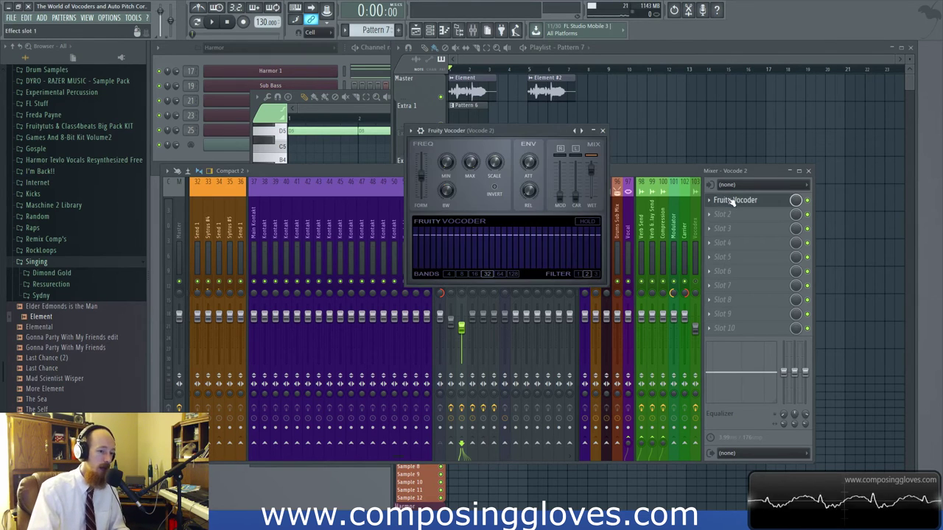
left_click(512, 273)
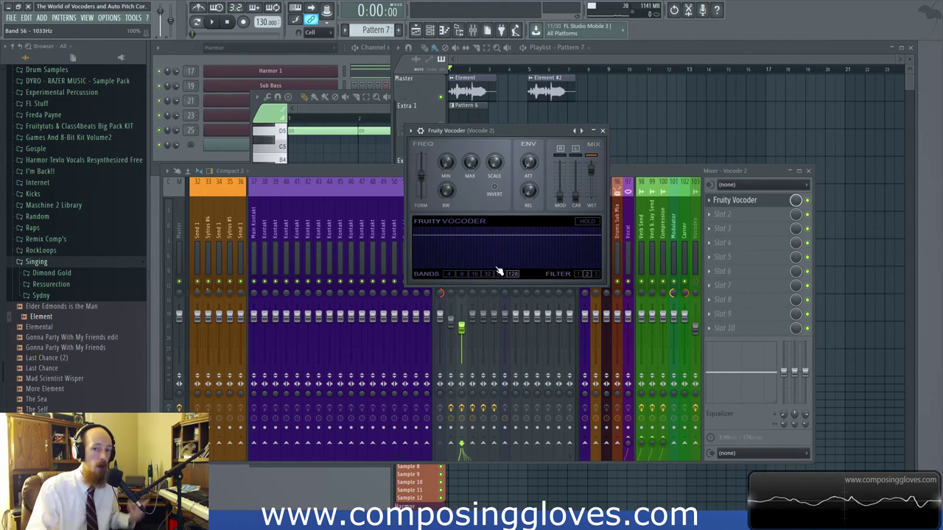
key("space")
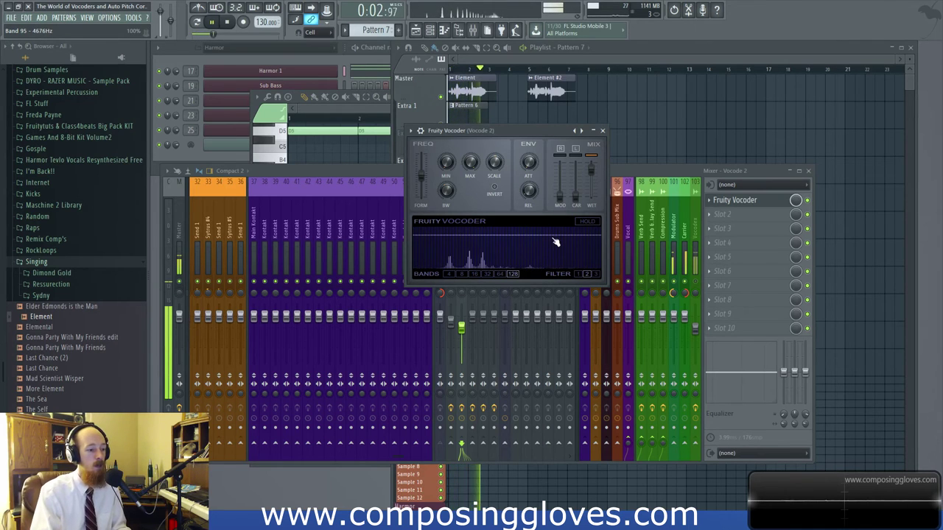
key("space")
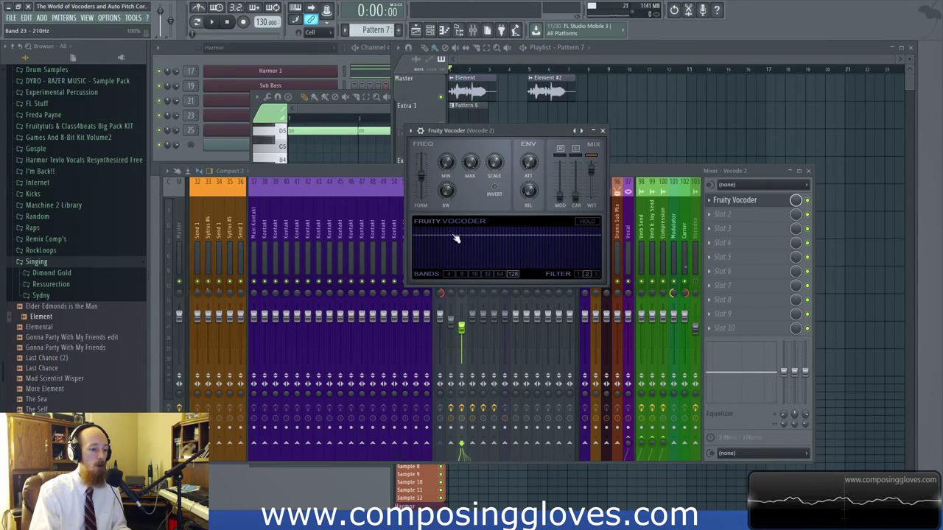
left_click(602, 131)
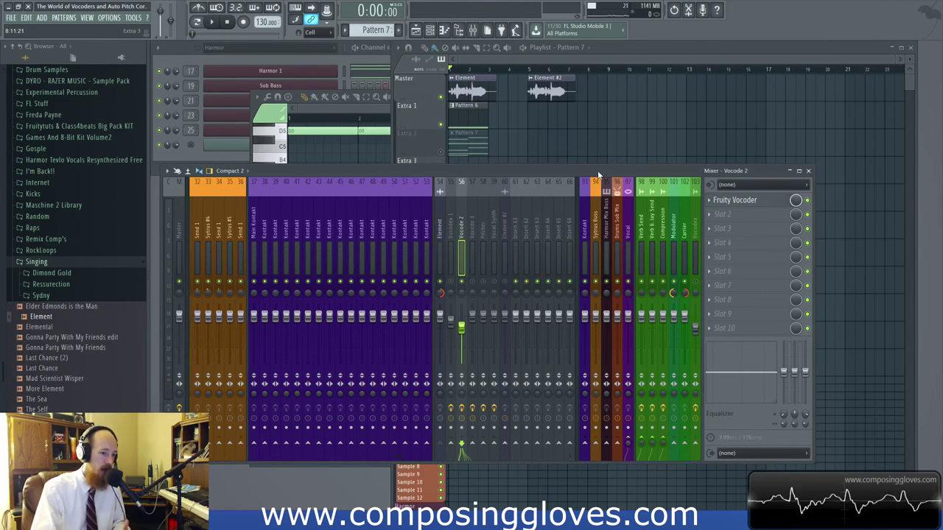
Open Vocodex on the Vocodex mixer track, examine its mixer and band controls, and close the plugin
left_click(694, 226)
left_click(736, 199)
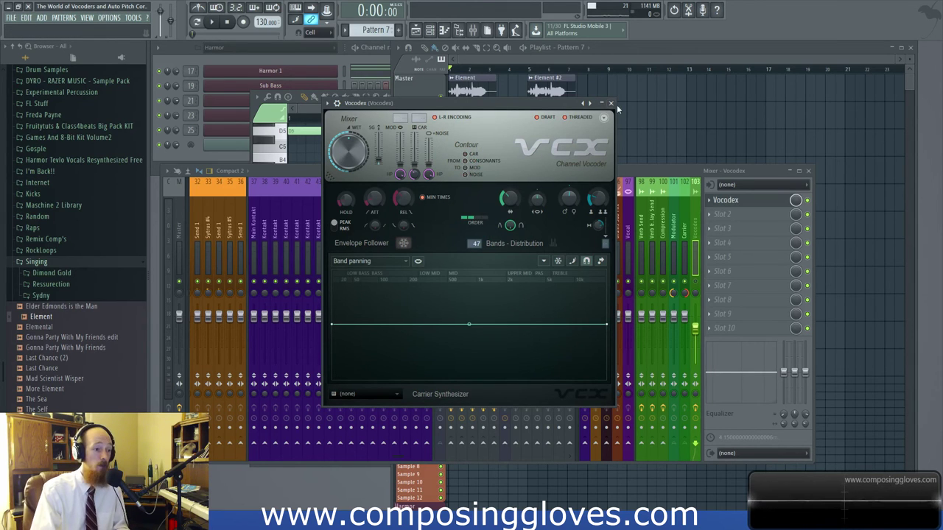
scroll(429, 174, "down", 5)
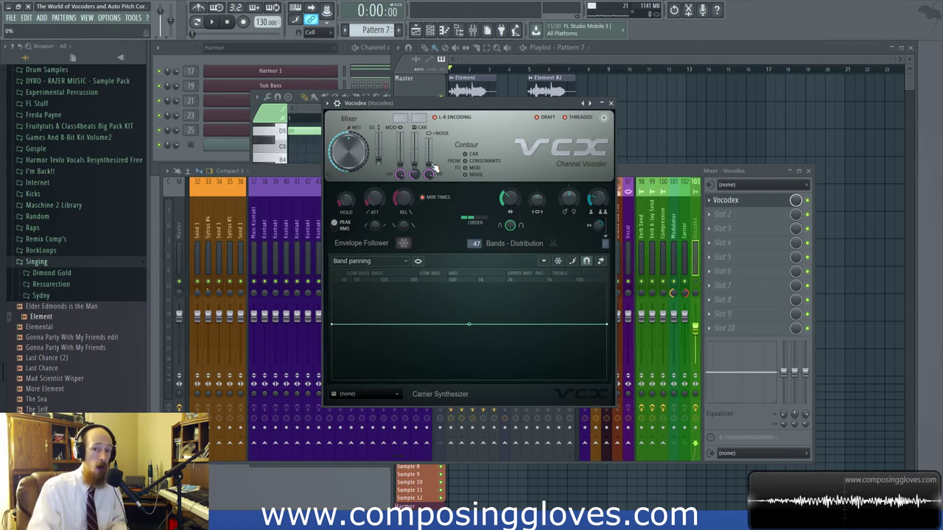
left_click(610, 103)
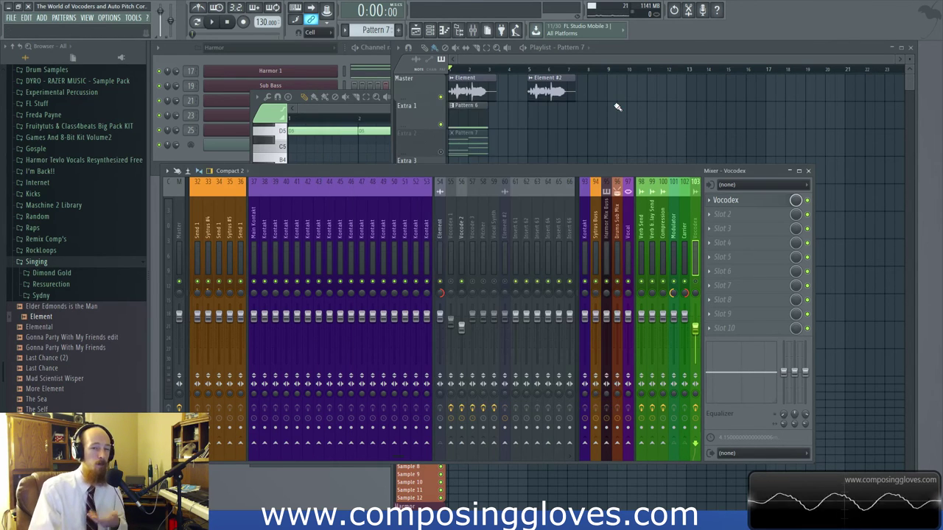
Briefly open and close iZotope VocalSynth on the Vocal Synth track and Pitcher on the Pitcher track
left_click(493, 228)
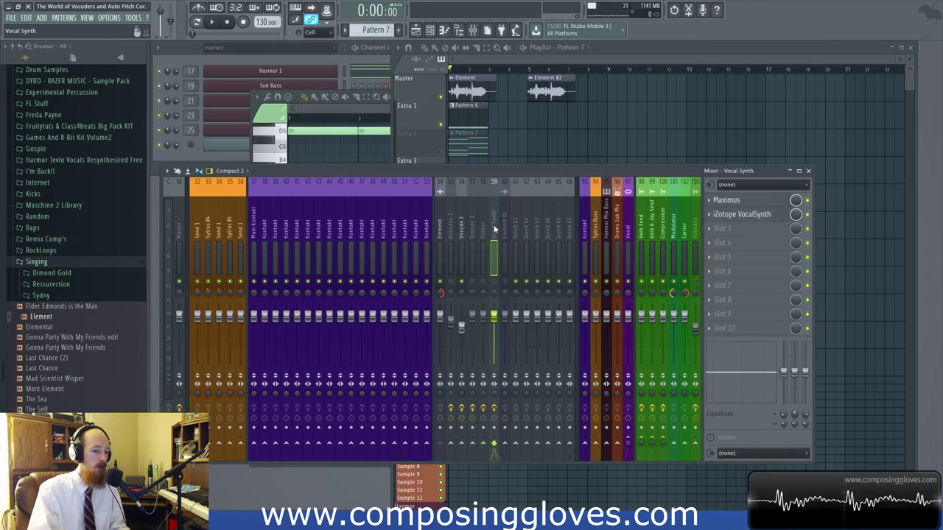
left_click(742, 215)
left_click(741, 215)
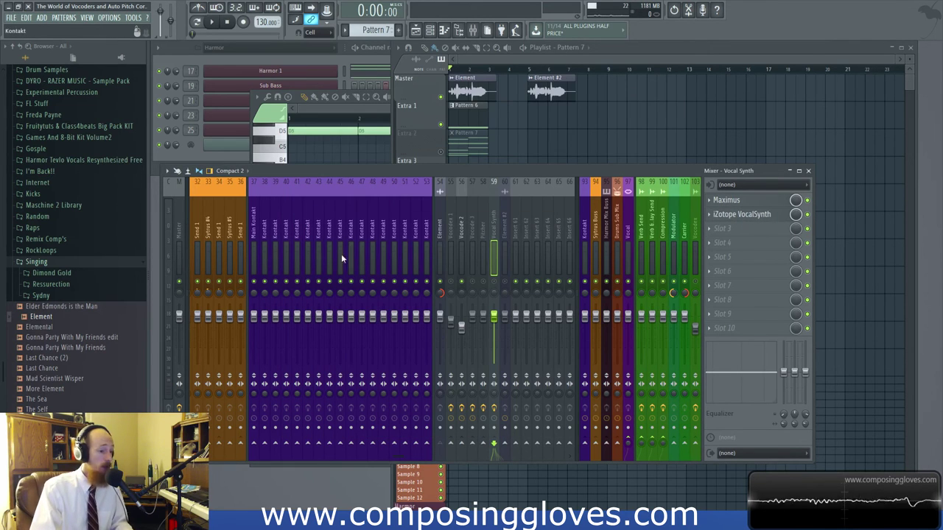
left_click(484, 233)
left_click(750, 214)
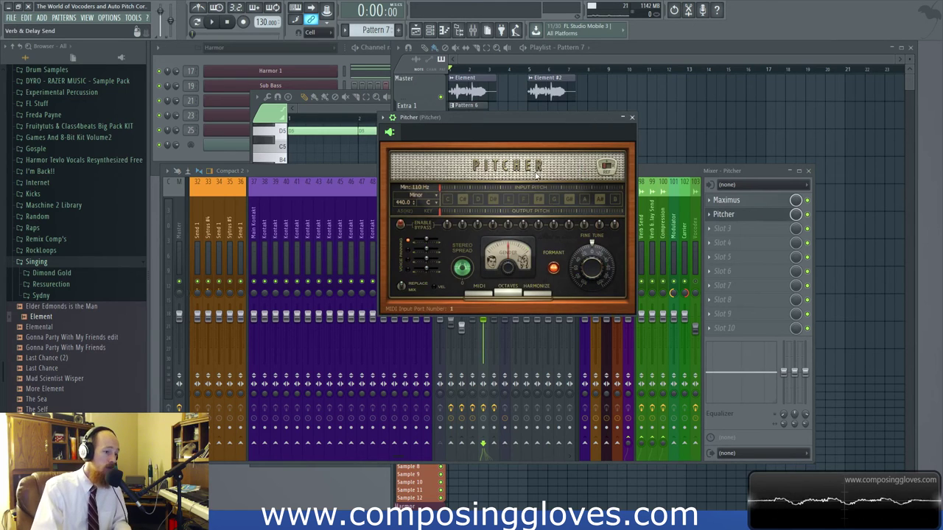
left_click(751, 215)
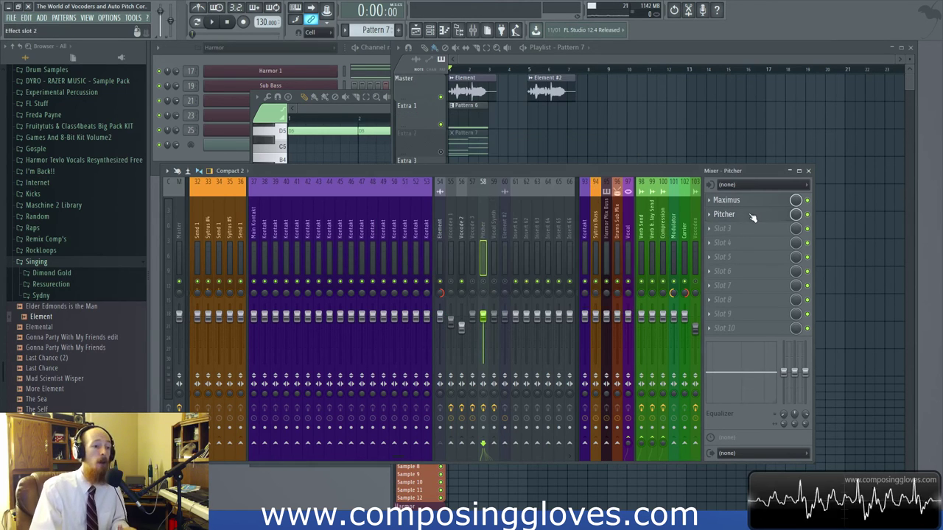
Return to the Vocal Synth track and view iZotope VocalSynth once more, closing it again
left_click(493, 240)
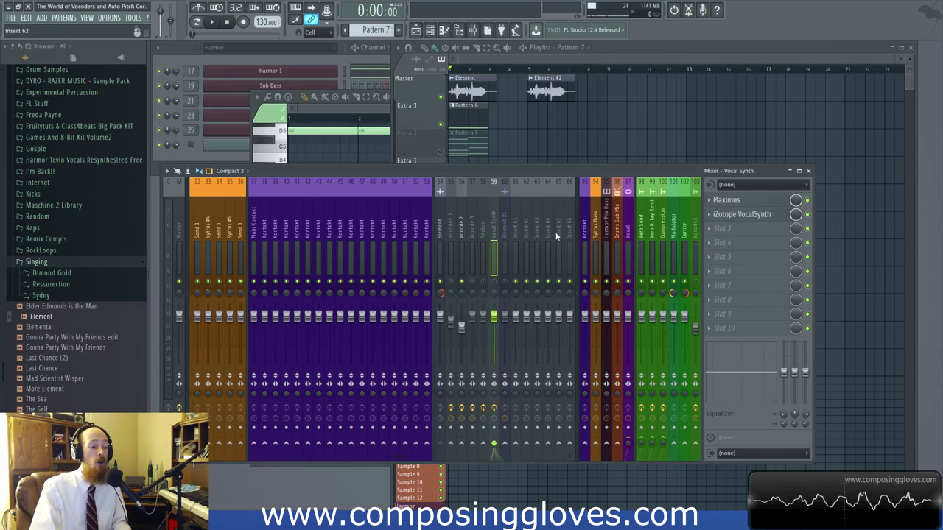
left_click(740, 215)
left_click(740, 215)
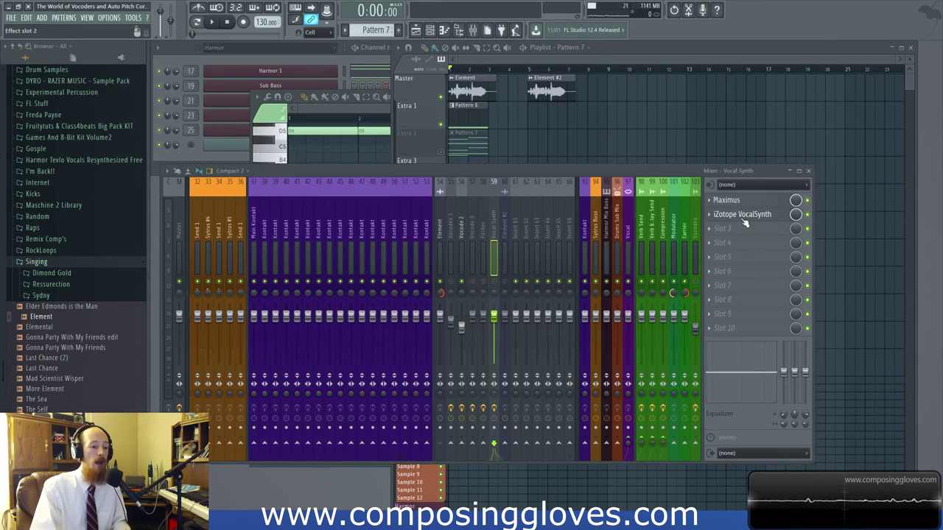
Review the effect slots of the vocoder tracks from Element #2 and Vocal Synth back through Pitcher, Vocode 3 and Vocode 2 to Vocodex 1
left_click(505, 233)
left_click(491, 234)
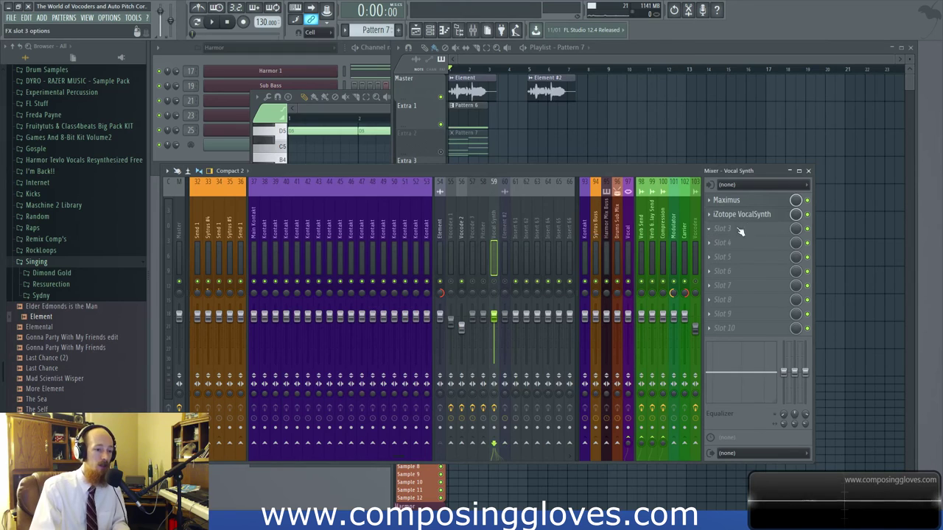
left_click(482, 236)
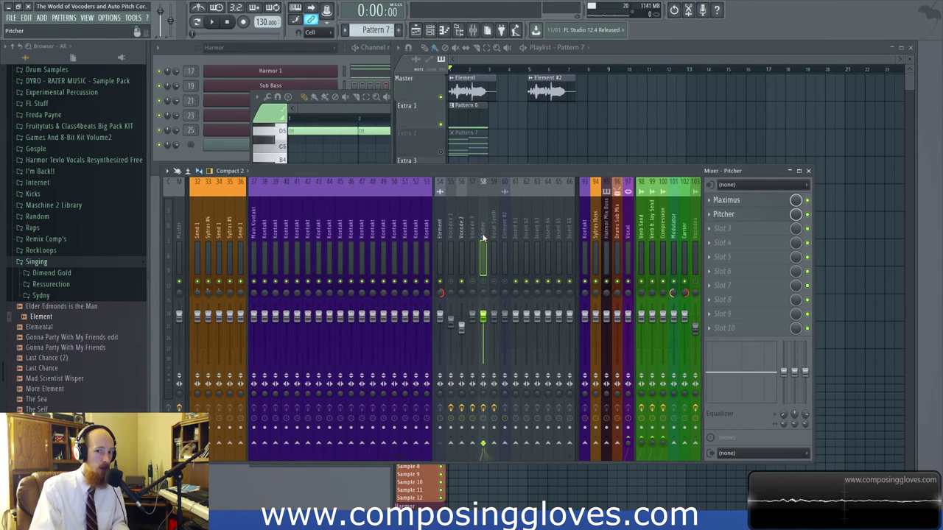
left_click(468, 233)
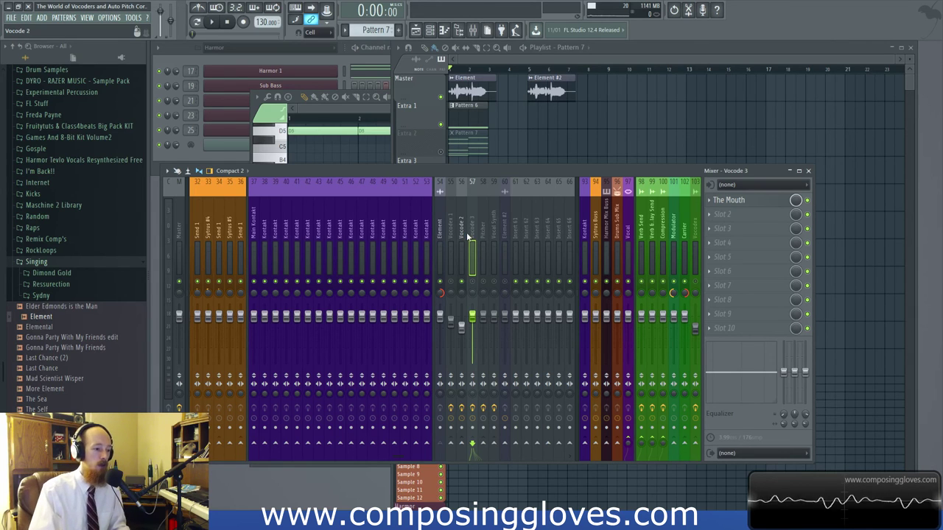
left_click(461, 239)
left_click(471, 237)
left_click(462, 239)
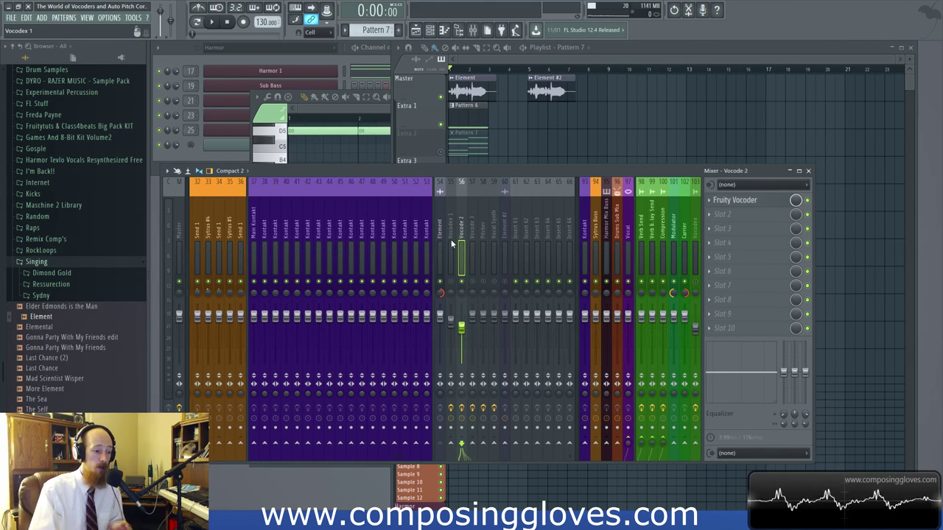
key("Left")
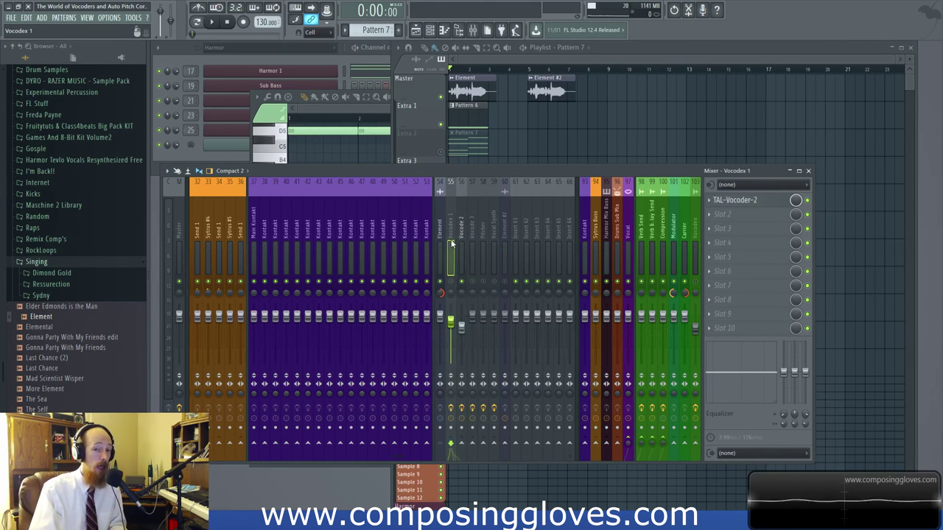
Mute the Vocode 2 mixer track and check the neighbouring Pitcher, Vocal Synth and Element #2 tracks
left_click(462, 288)
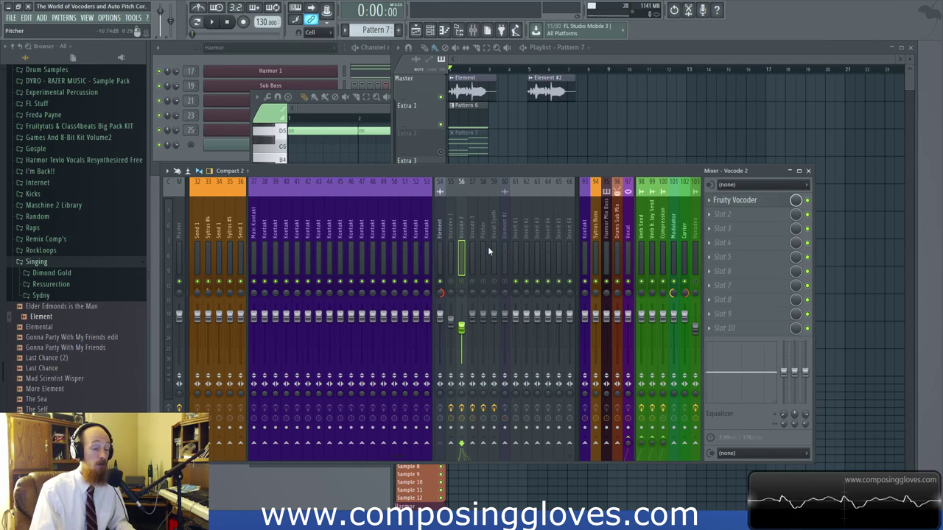
left_click(483, 268)
left_click(494, 257)
left_click(504, 262)
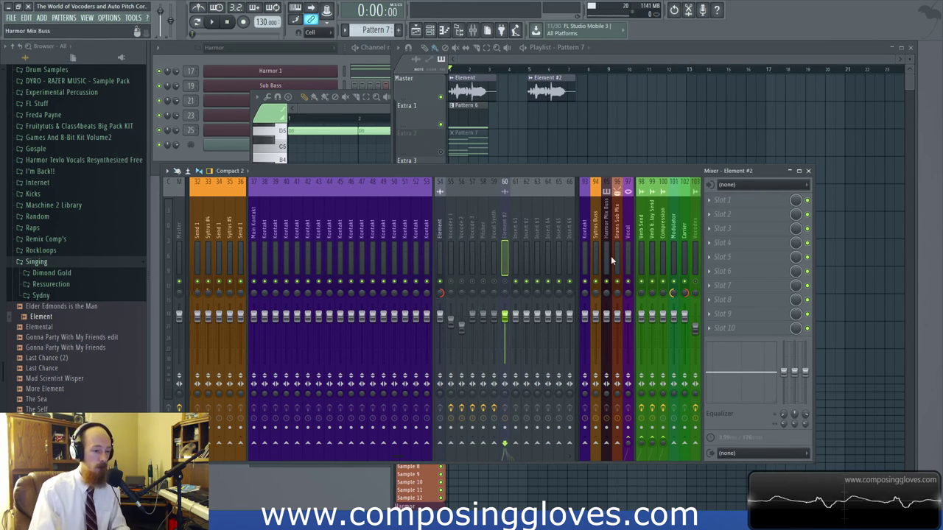
Examine the routing of the Carrier, Vocodex, Compression, Verb Send, Modulator and Kontakt tracks, ending on the Element track
left_click(683, 258)
left_click(694, 258)
left_click(662, 261)
left_click(640, 266)
left_click(674, 261)
left_click(640, 265)
left_click(586, 261)
left_click(449, 262)
left_click(427, 261)
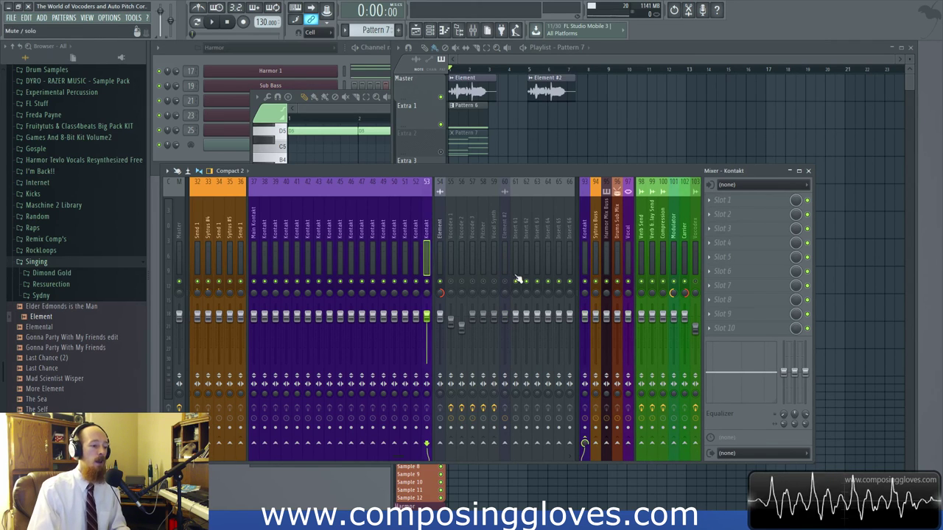
left_click(445, 258)
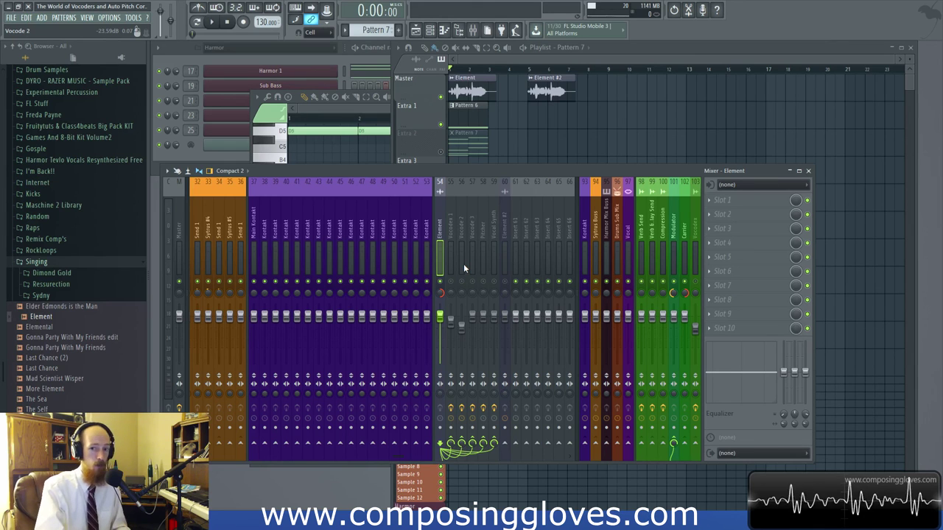
Move the mixer window slightly upward and inspect the Vocal Synth, Element #2, Vocode 2 and Vocodex 1 tracks
mouse_move(542, 167)
left_mouse_down()
mouse_move(553, 134)
mouse_move(548, 156)
left_mouse_up()
left_click(500, 245)
left_click(508, 245)
left_click(469, 245)
left_click(458, 247)
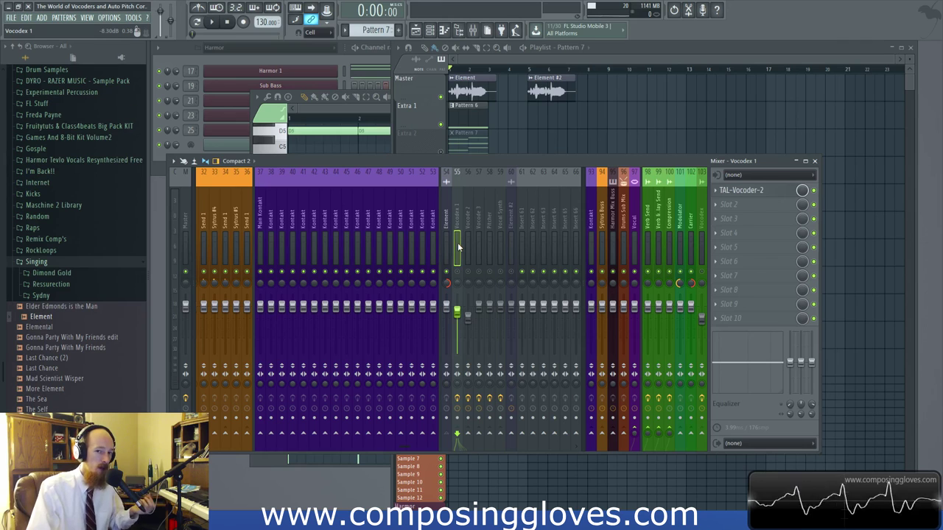
Step back through the vocoder tracks from Element #2, Pitcher and Vocode 3 to Vocodex 1, and examine Element's sends
left_click(478, 248)
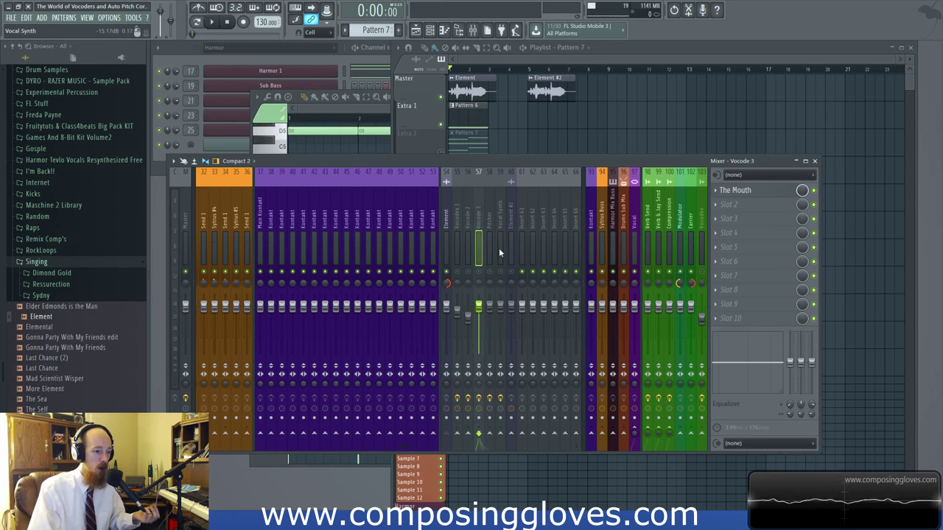
left_click(508, 250)
left_click(489, 254)
left_click(479, 256)
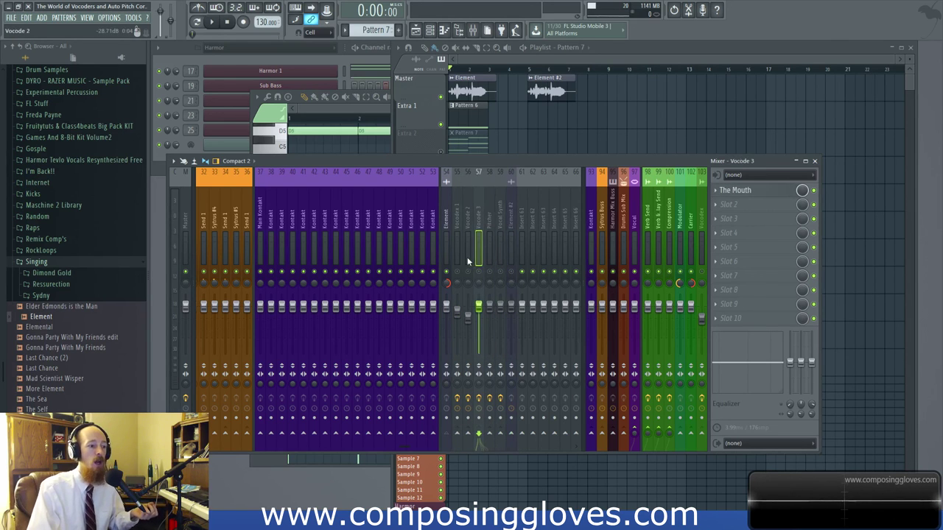
left_click(469, 256)
left_click(458, 257)
left_click(448, 254)
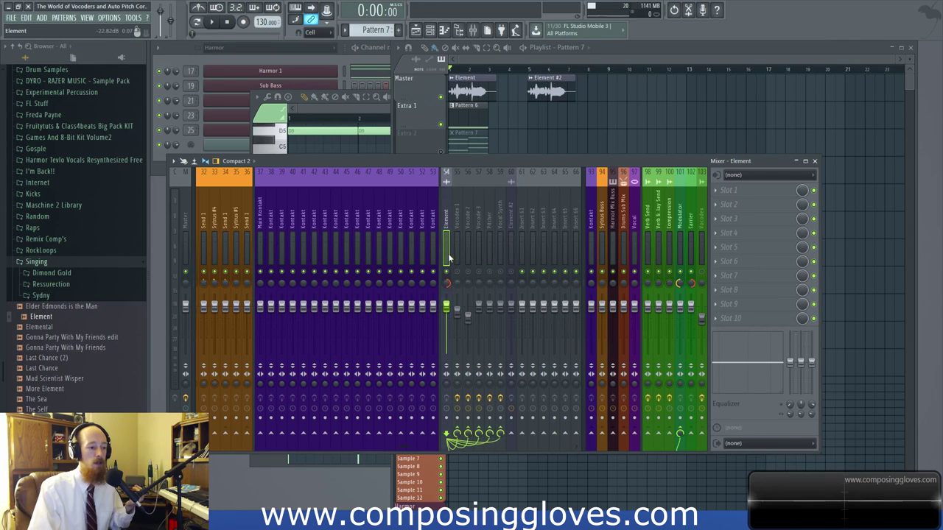